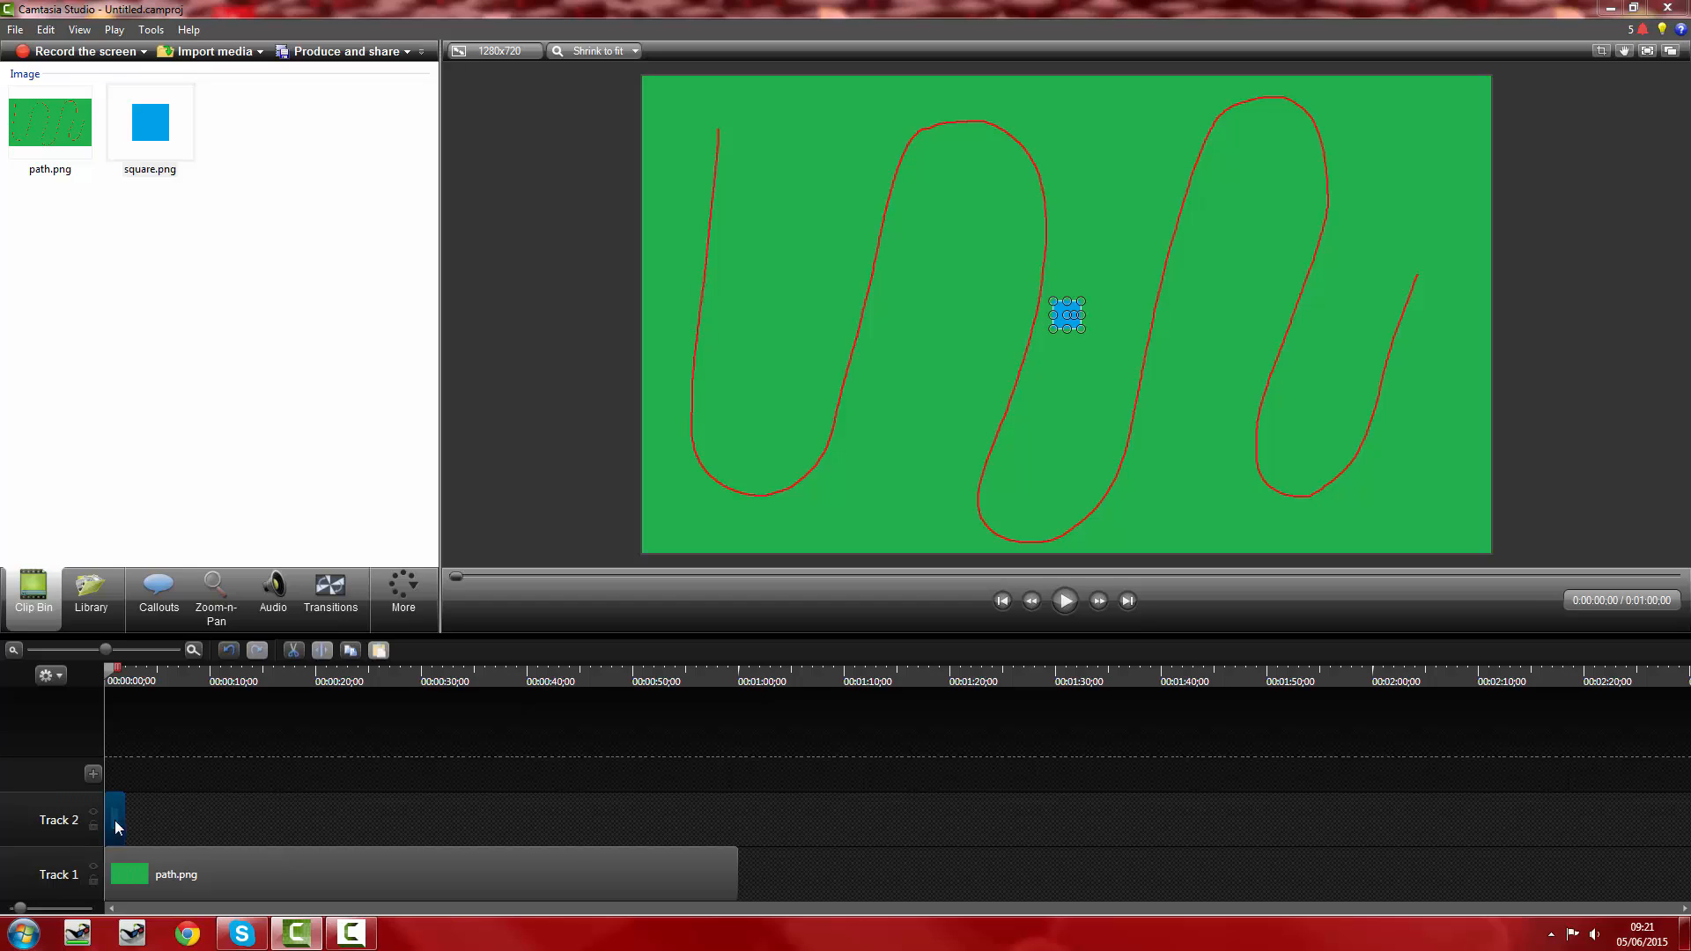
- Extend the square.png clip to one minute to match path.png and place the blue square at the red path's start, about X -527, Y 287
drag(115, 826, 731, 798)
drag(1062, 321, 713, 132)
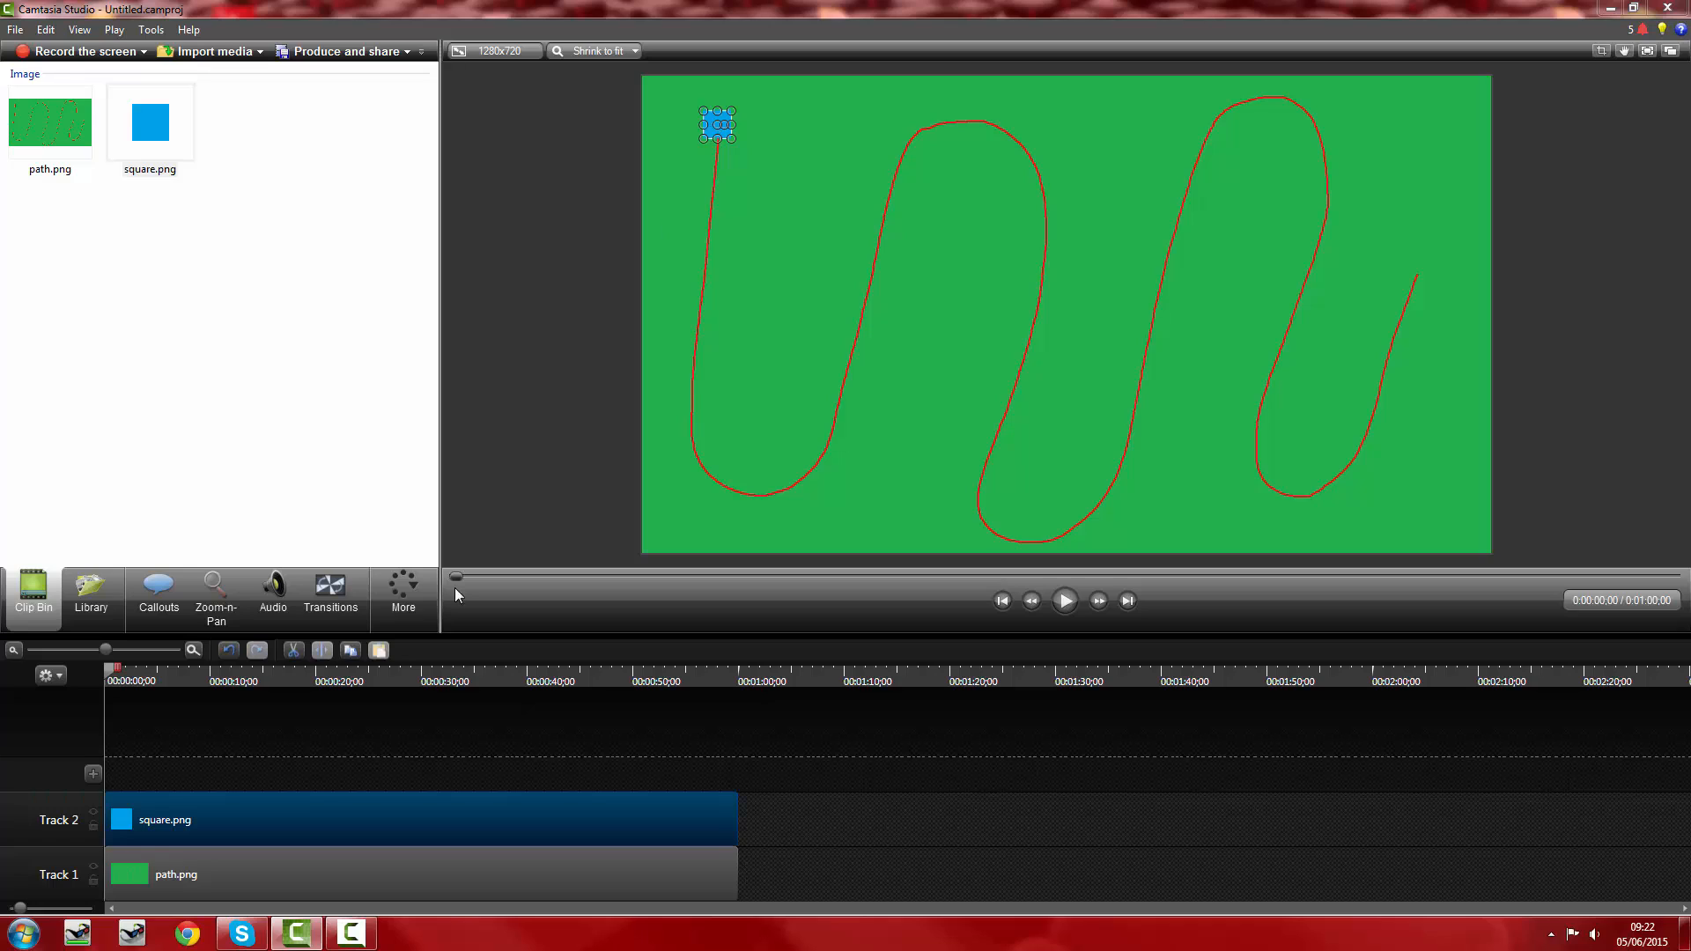
click(308, 724)
- Add a visual animation to the square.png clip and stretch it from the clip's start to 30 seconds
click(177, 820)
click(386, 605)
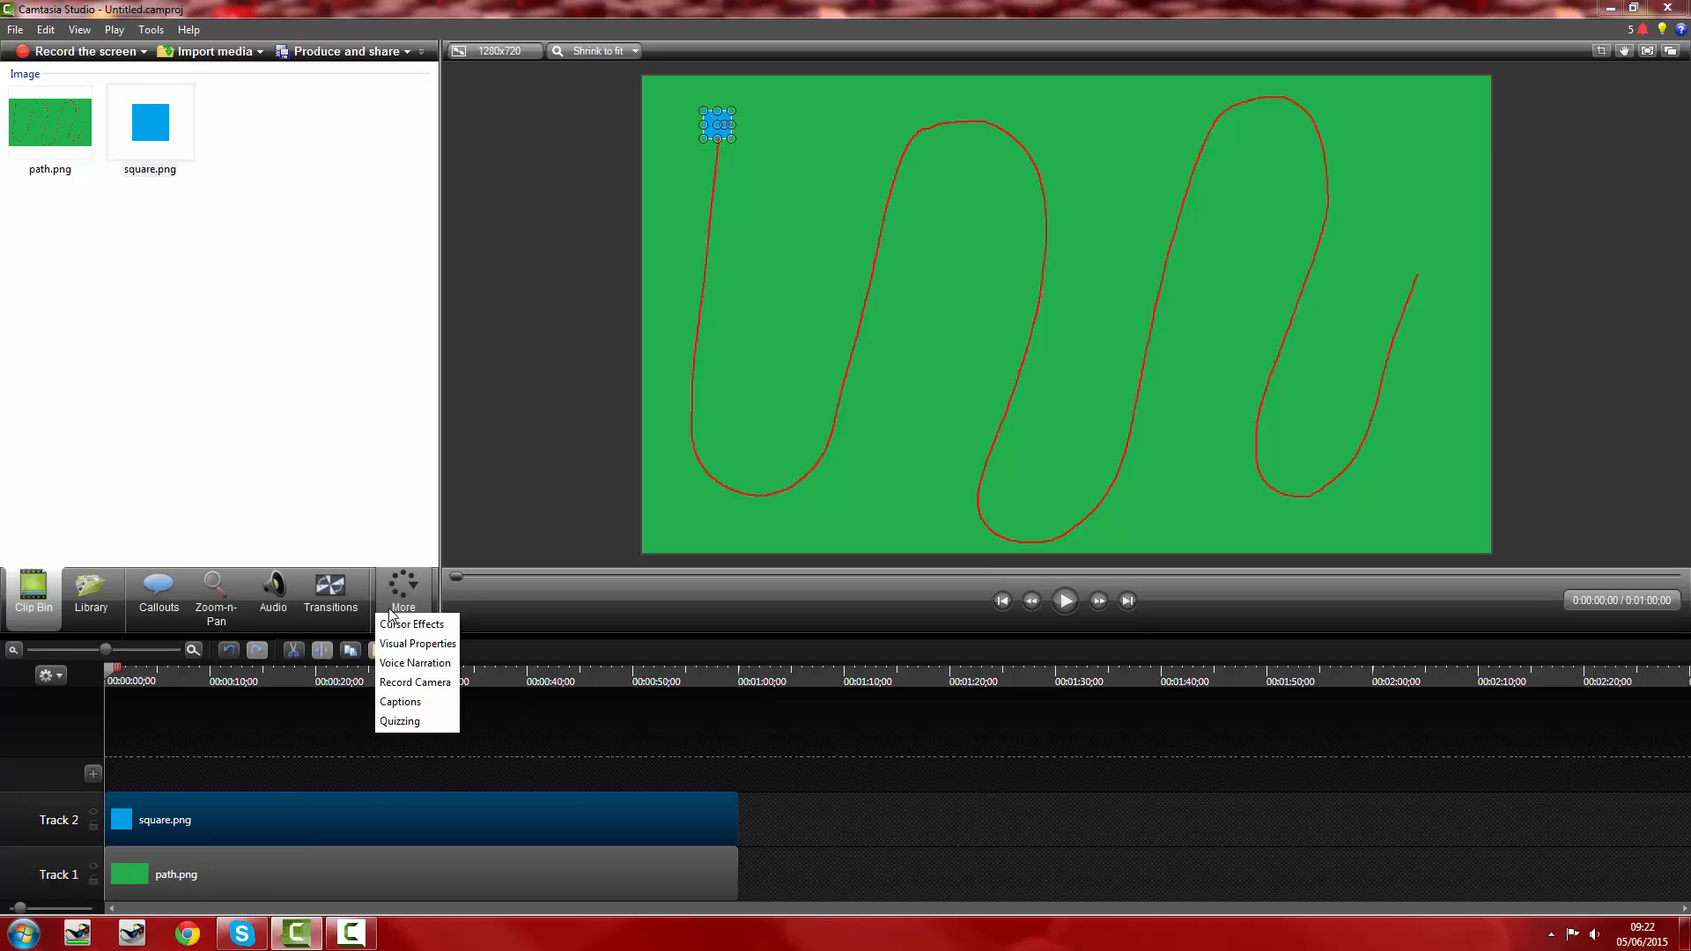
click(415, 644)
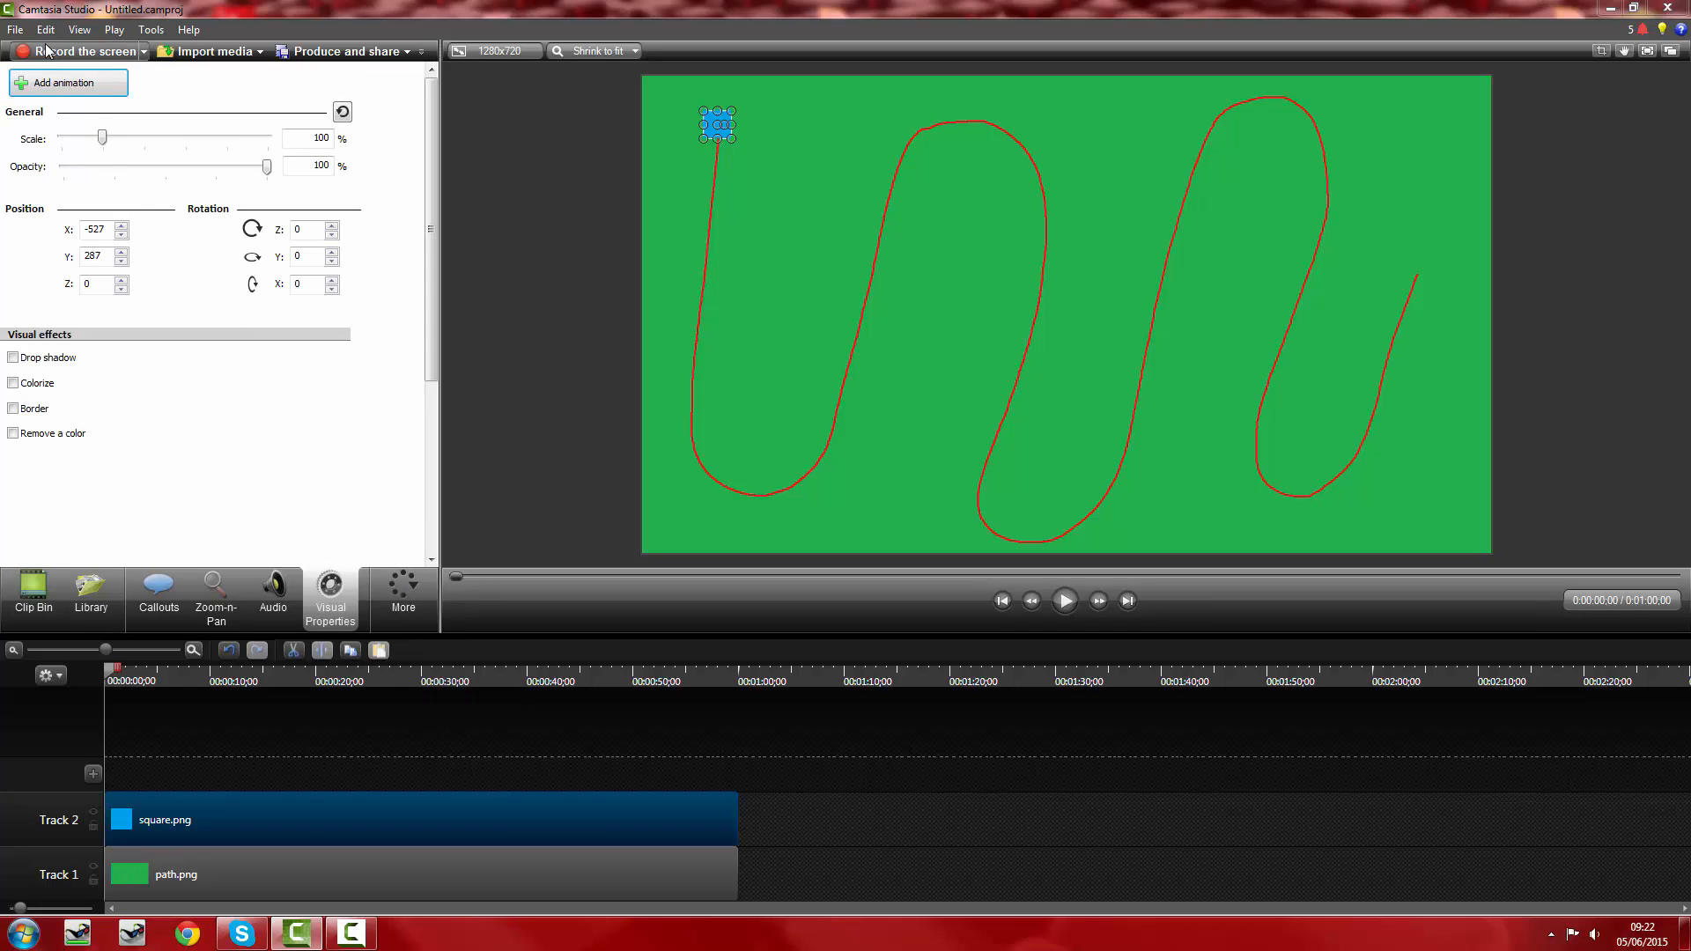
click(71, 93)
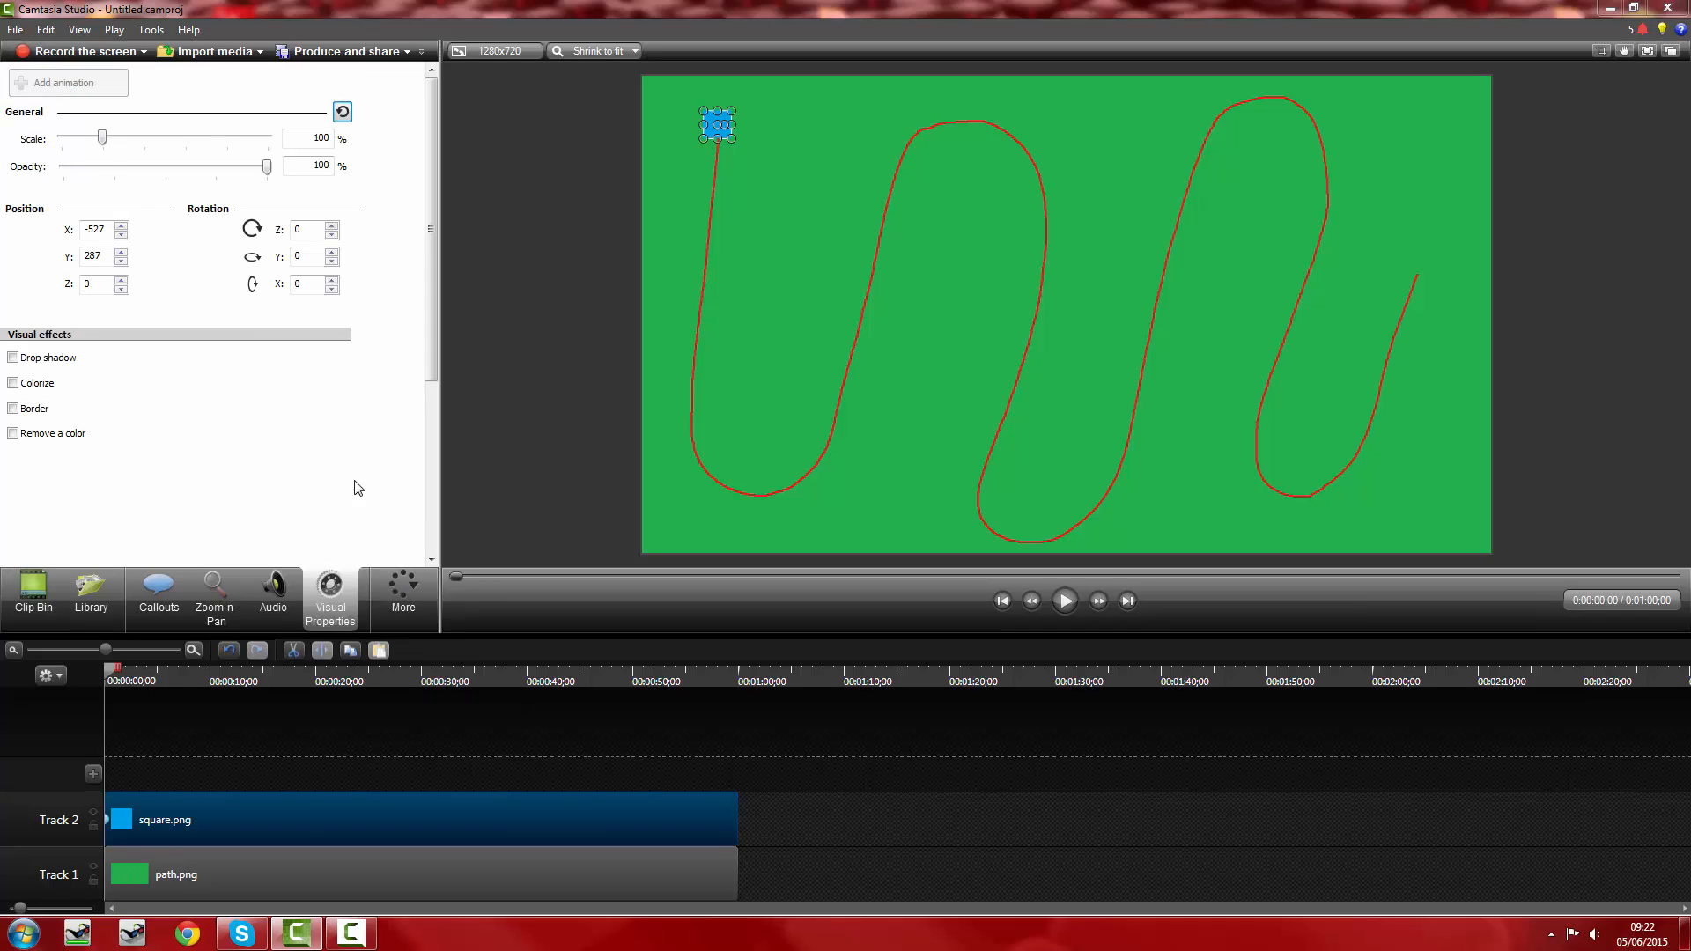
drag(110, 820, 421, 817)
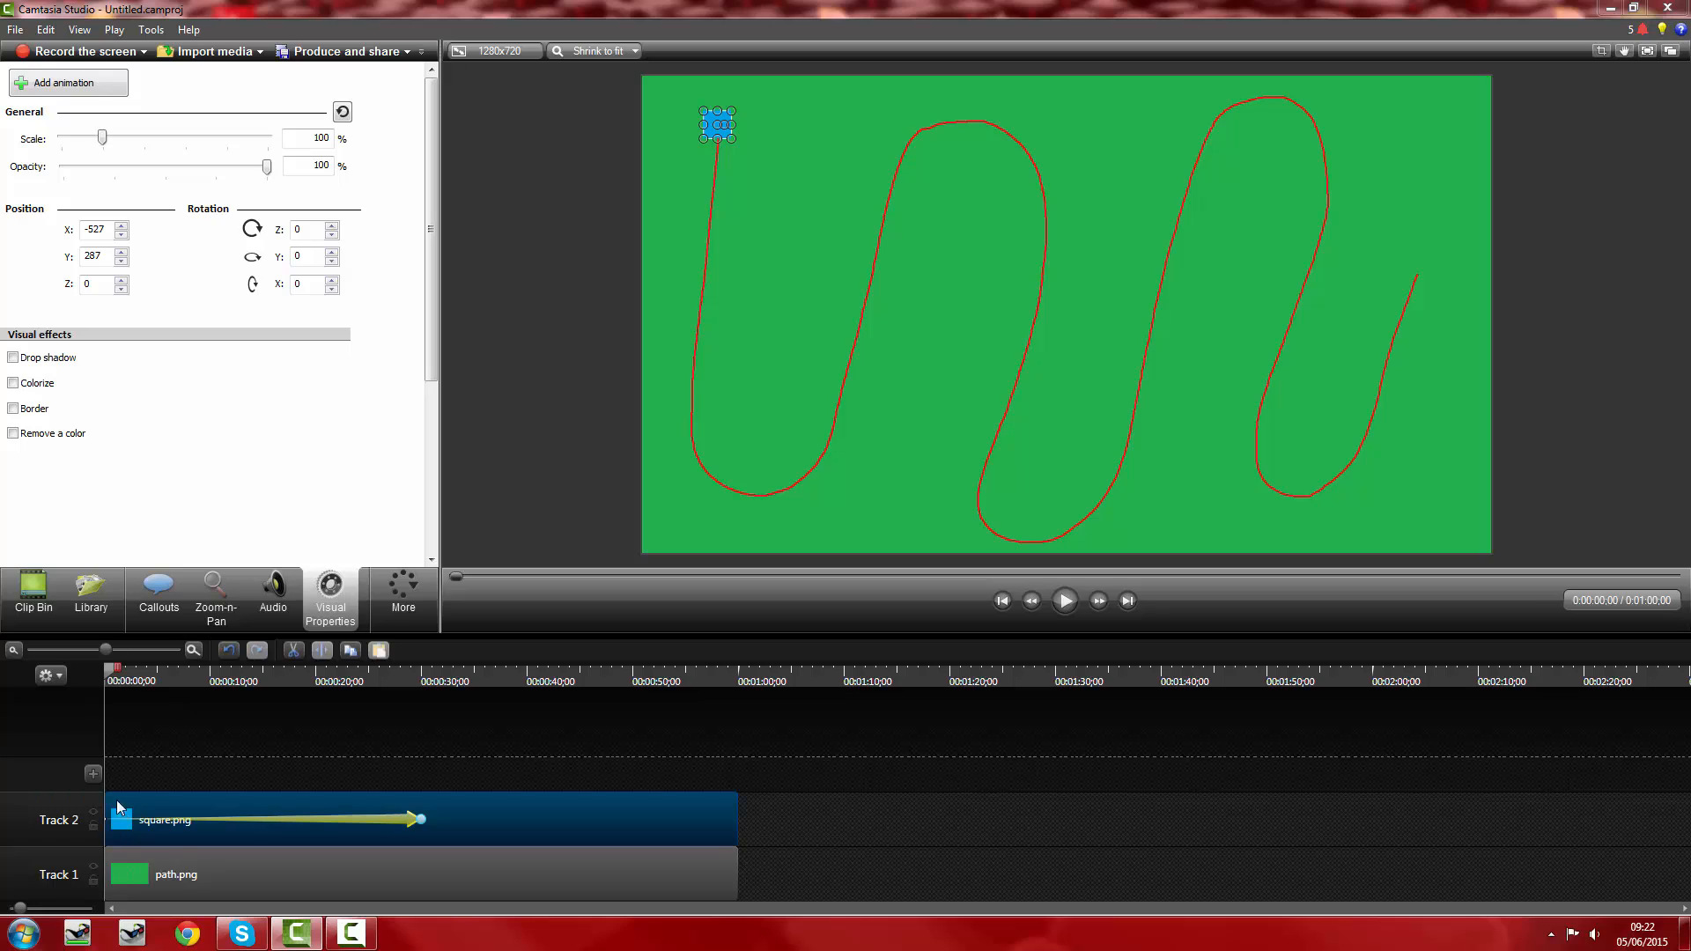
- Move the square to the far end of the red path at the animation's end point and preview the motion from the beginning
click(421, 819)
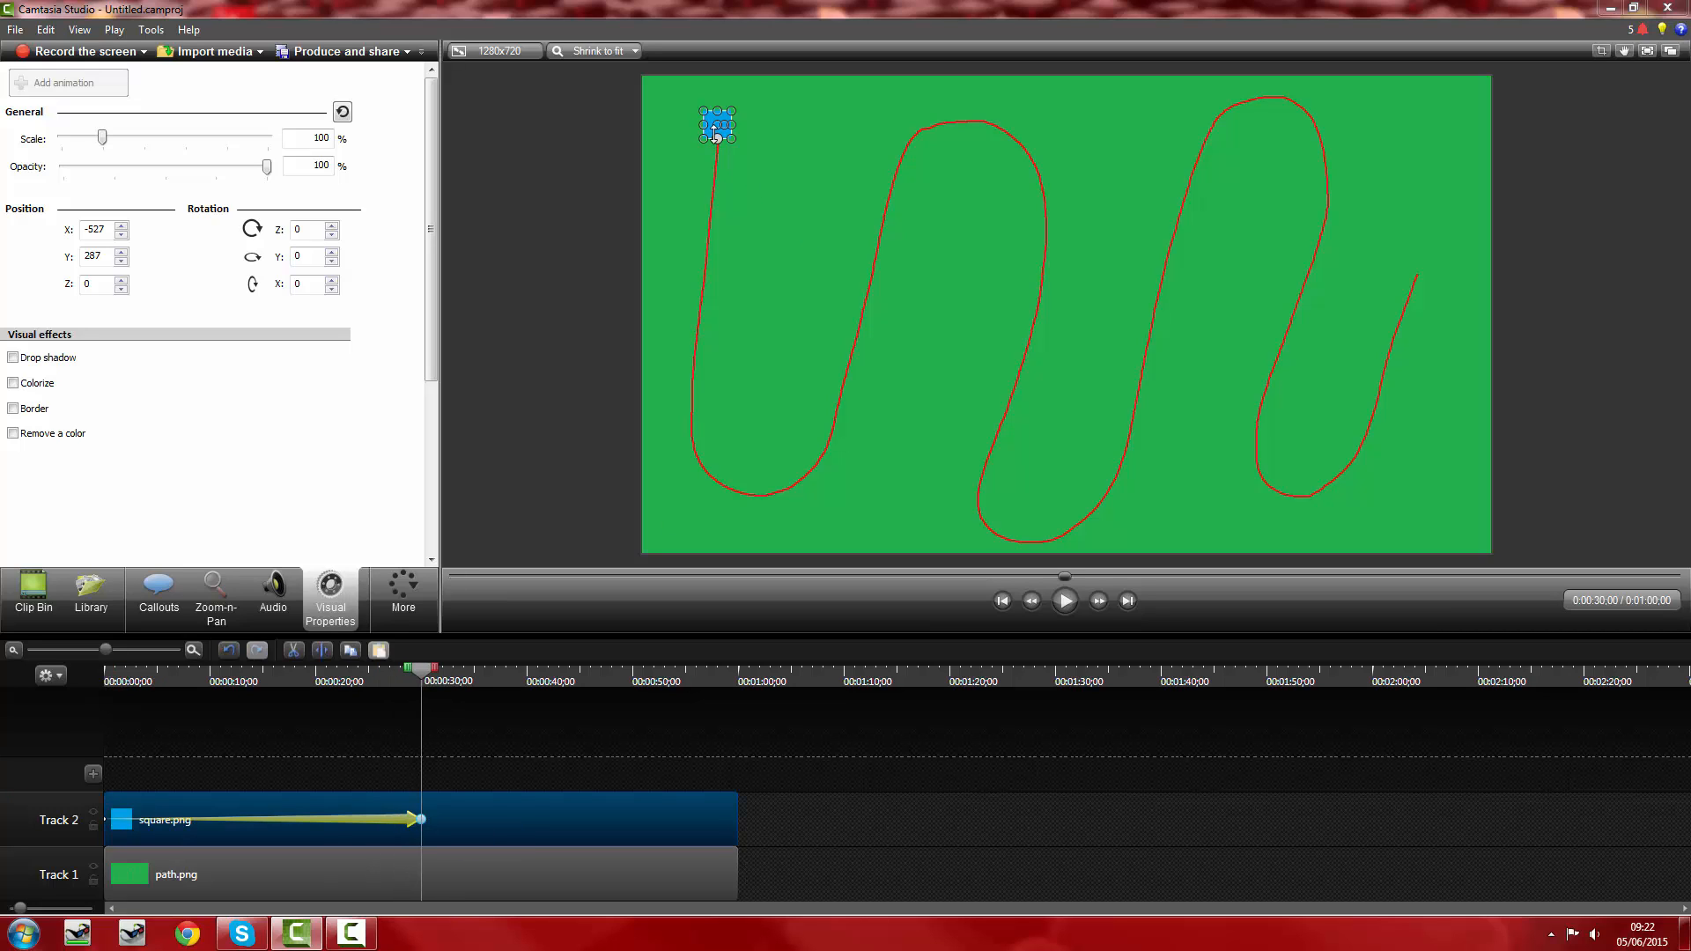
drag(711, 130, 1415, 282)
click(107, 679)
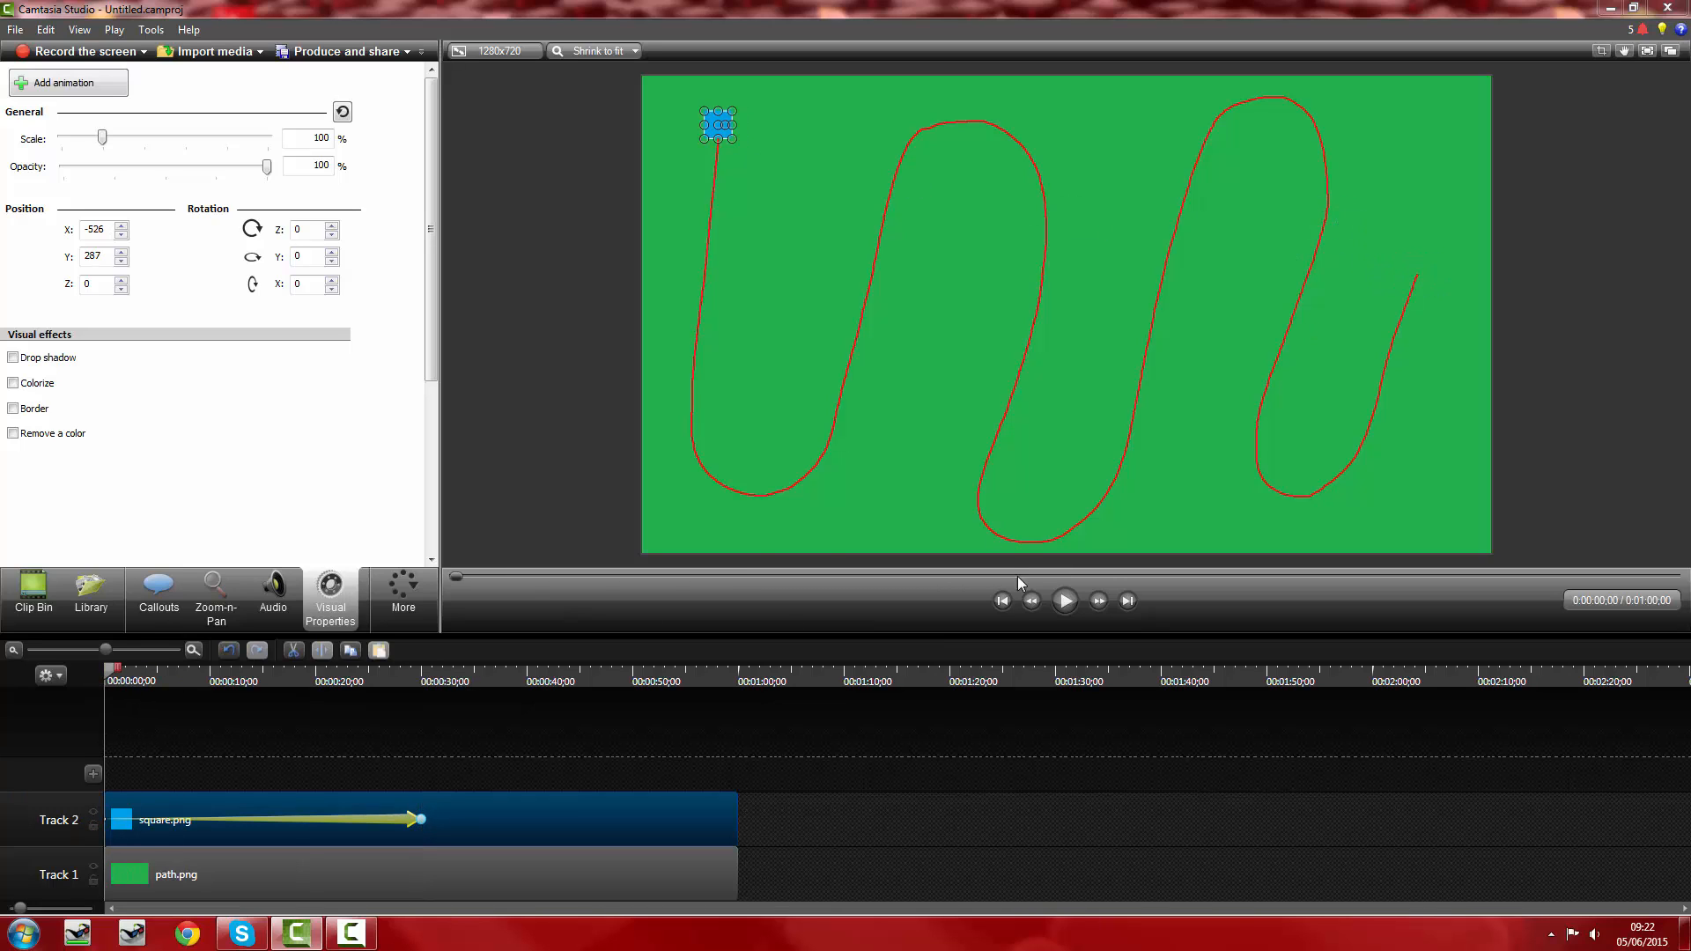
click(1064, 601)
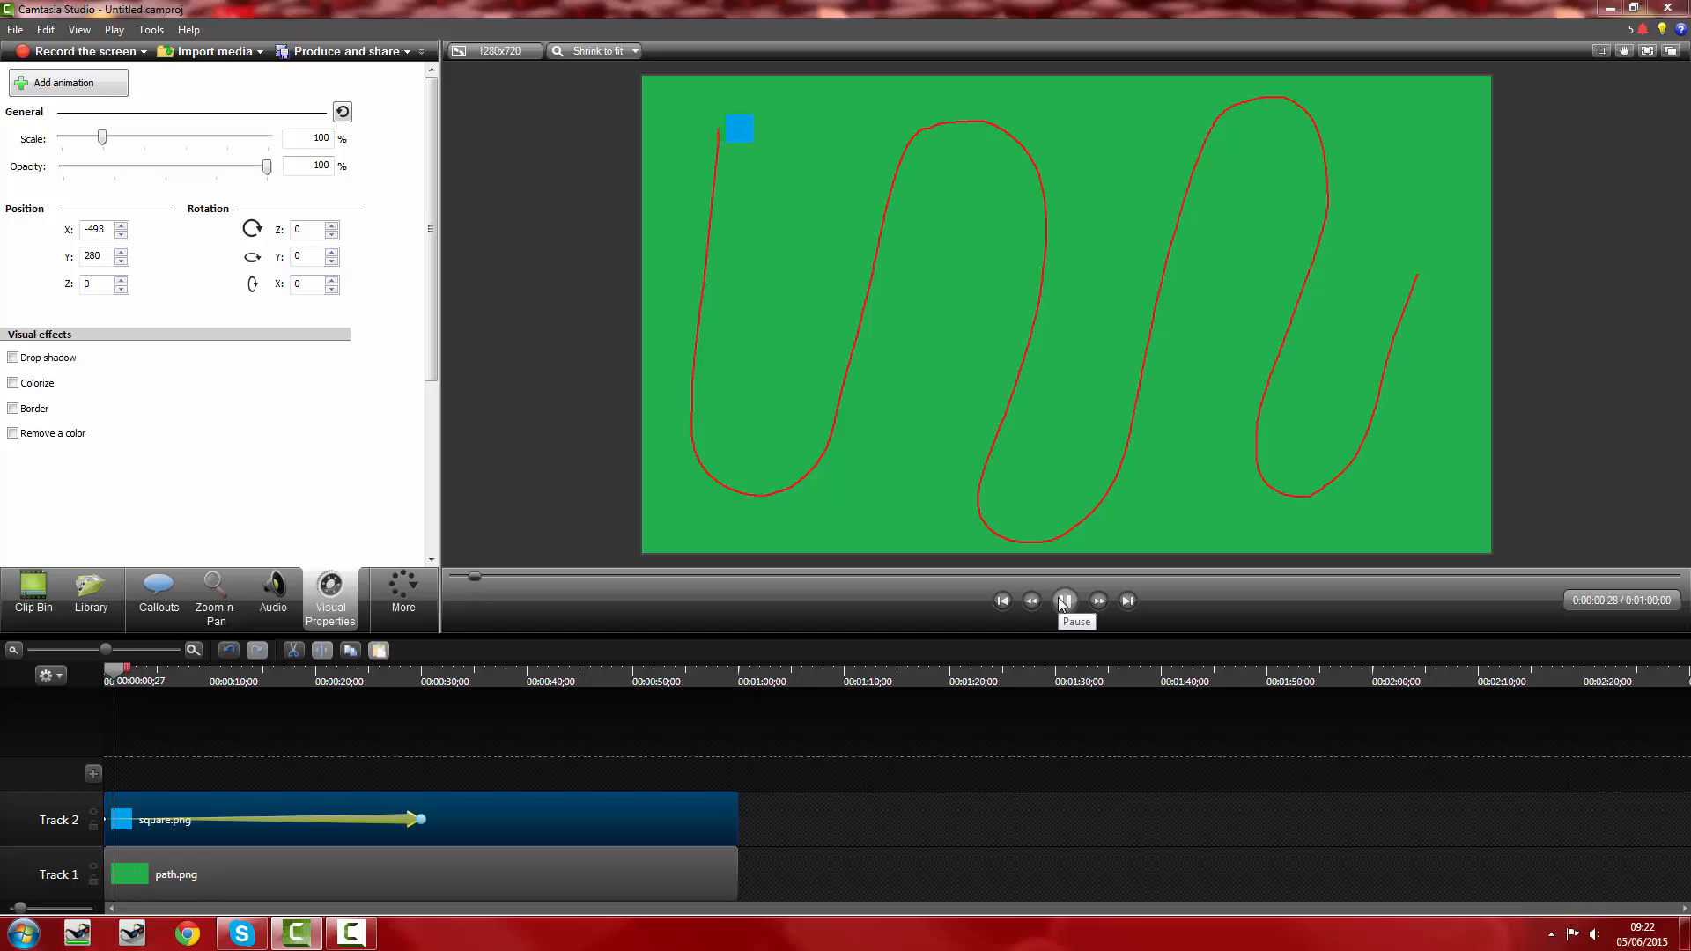
click(1064, 601)
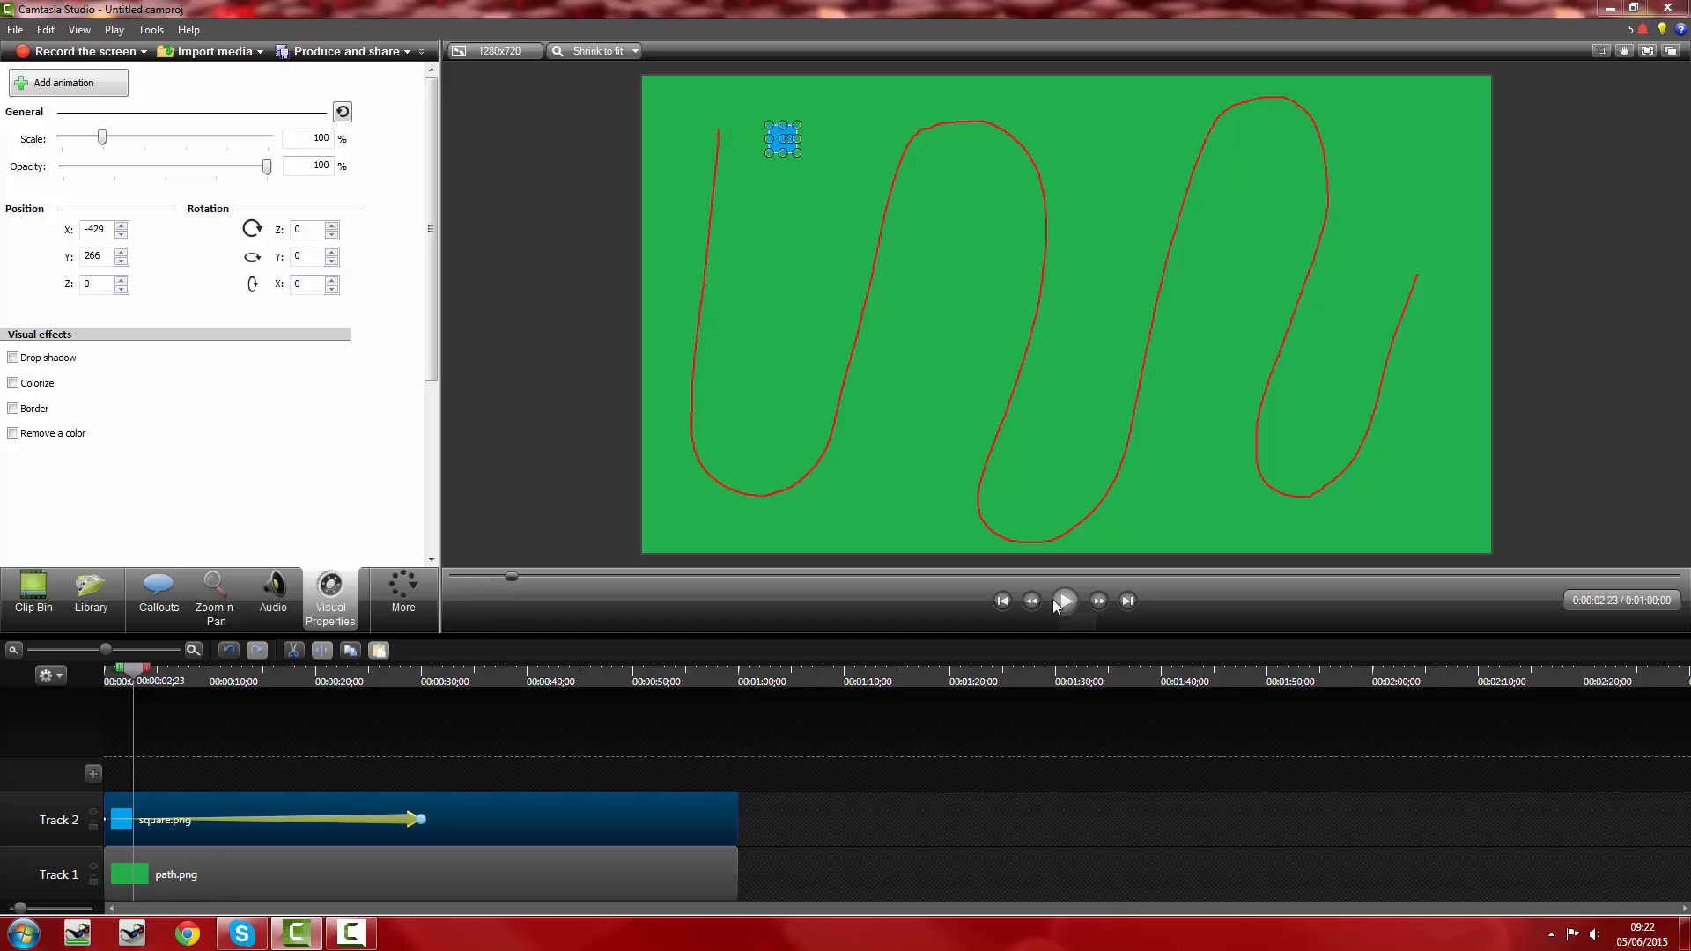
- Shorten the square's animation to end at about 15 seconds, preview the faster motion and return to the start of the timeline
drag(418, 819, 258, 837)
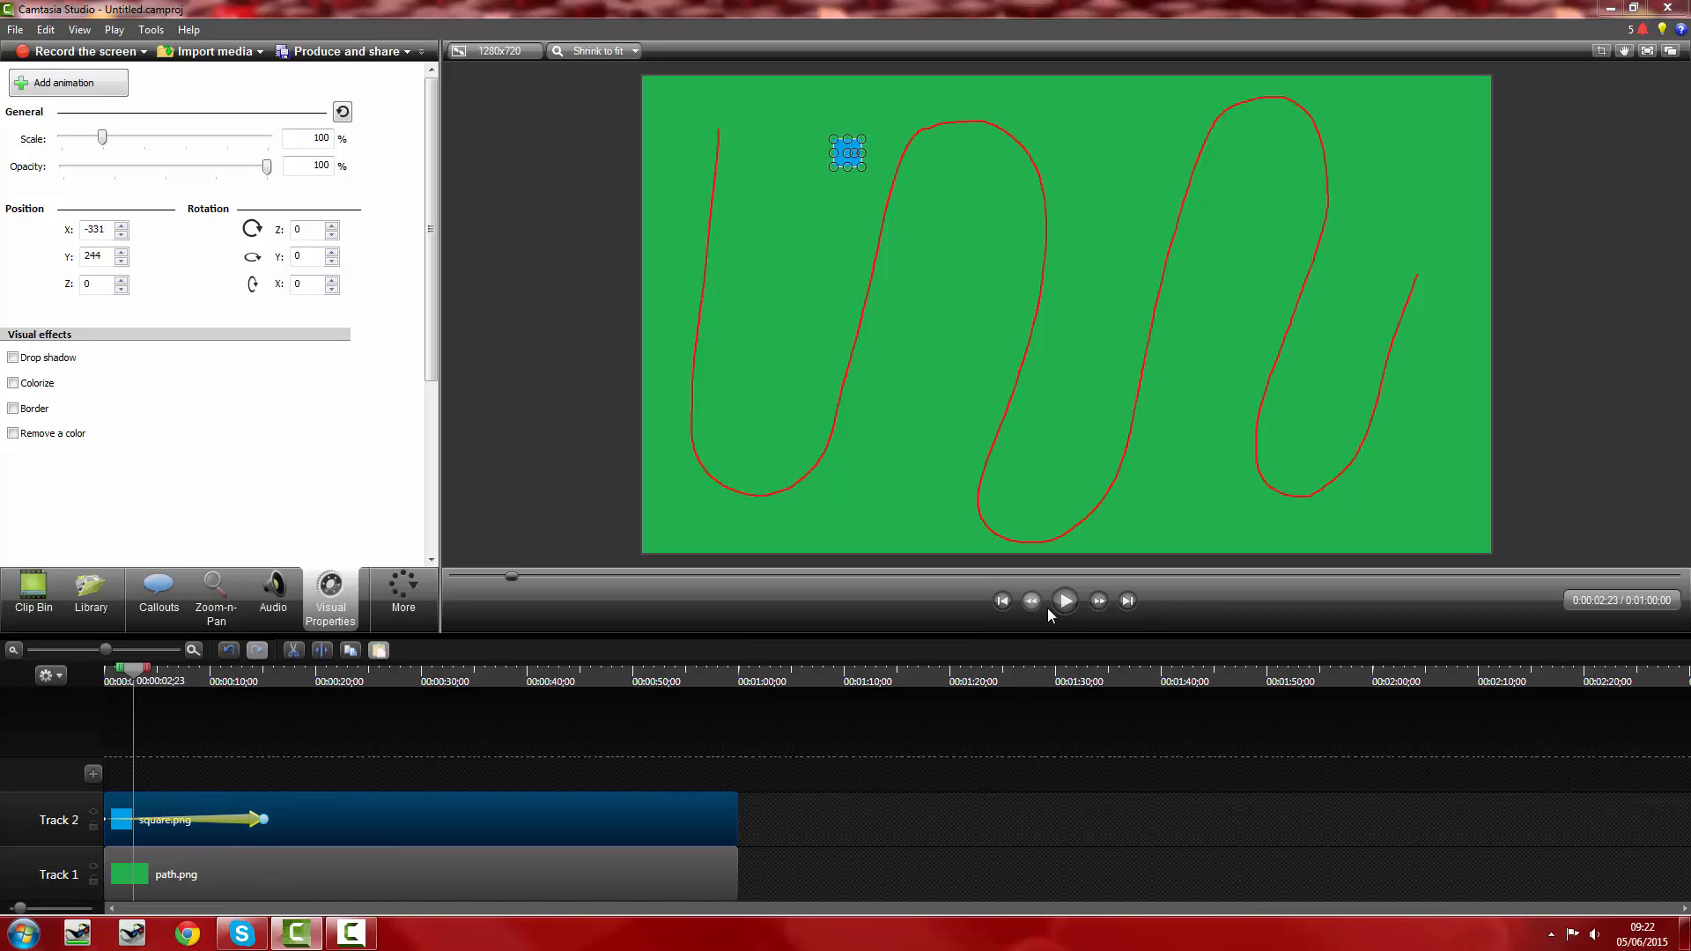
click(1076, 604)
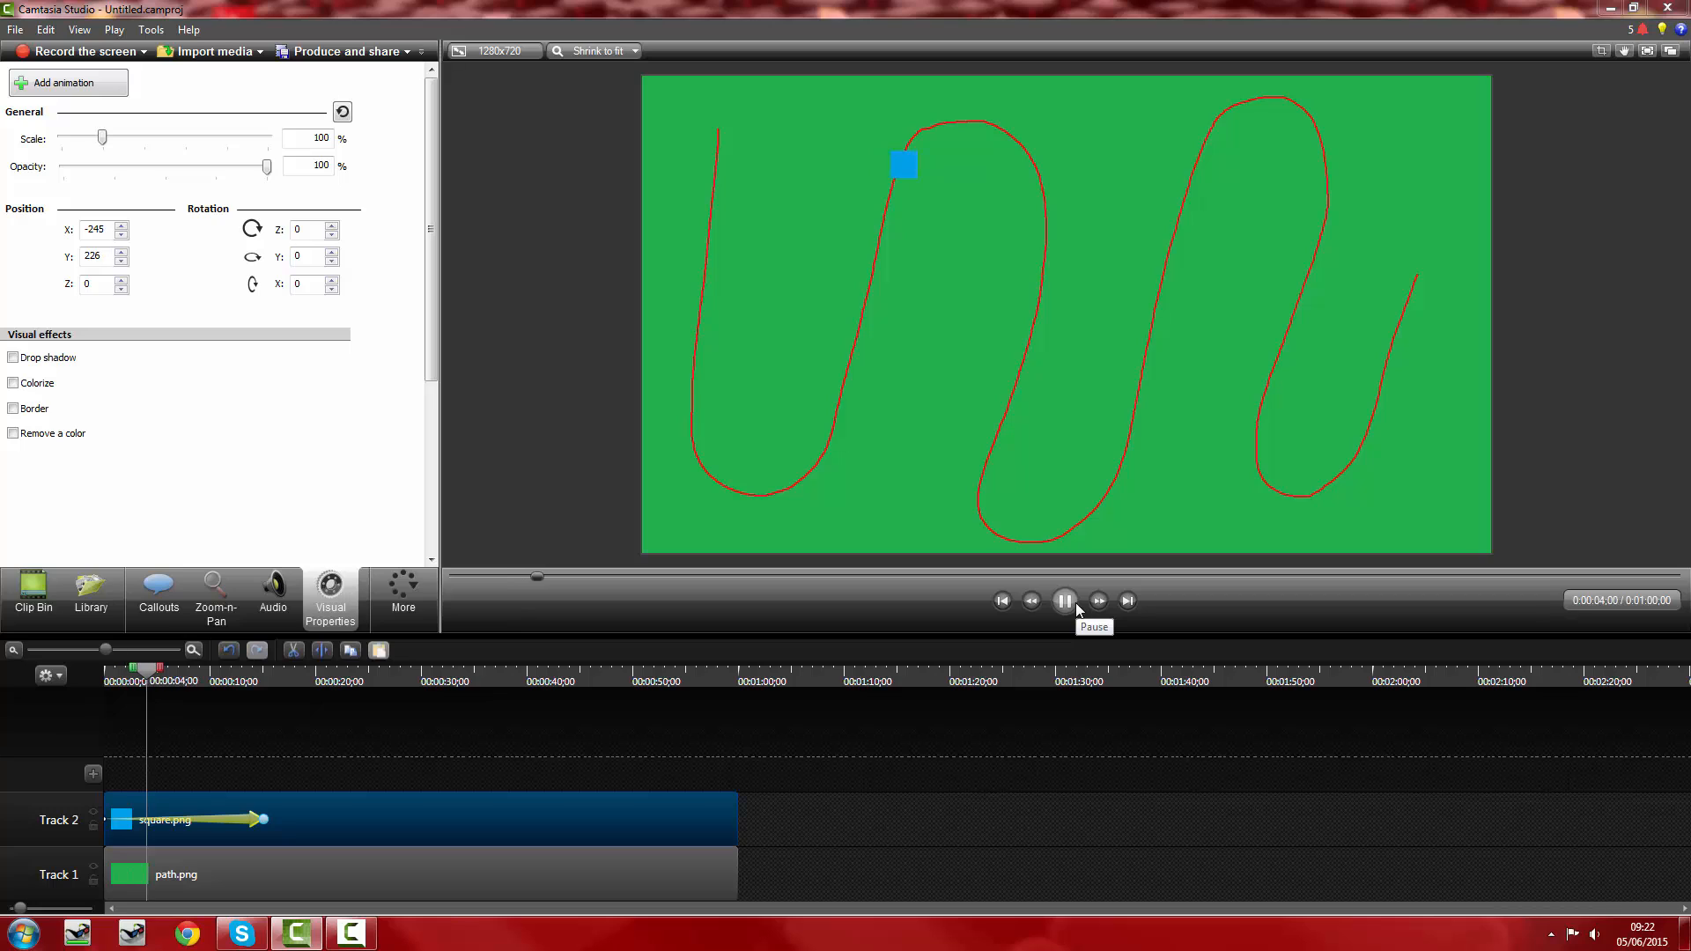
click(1065, 601)
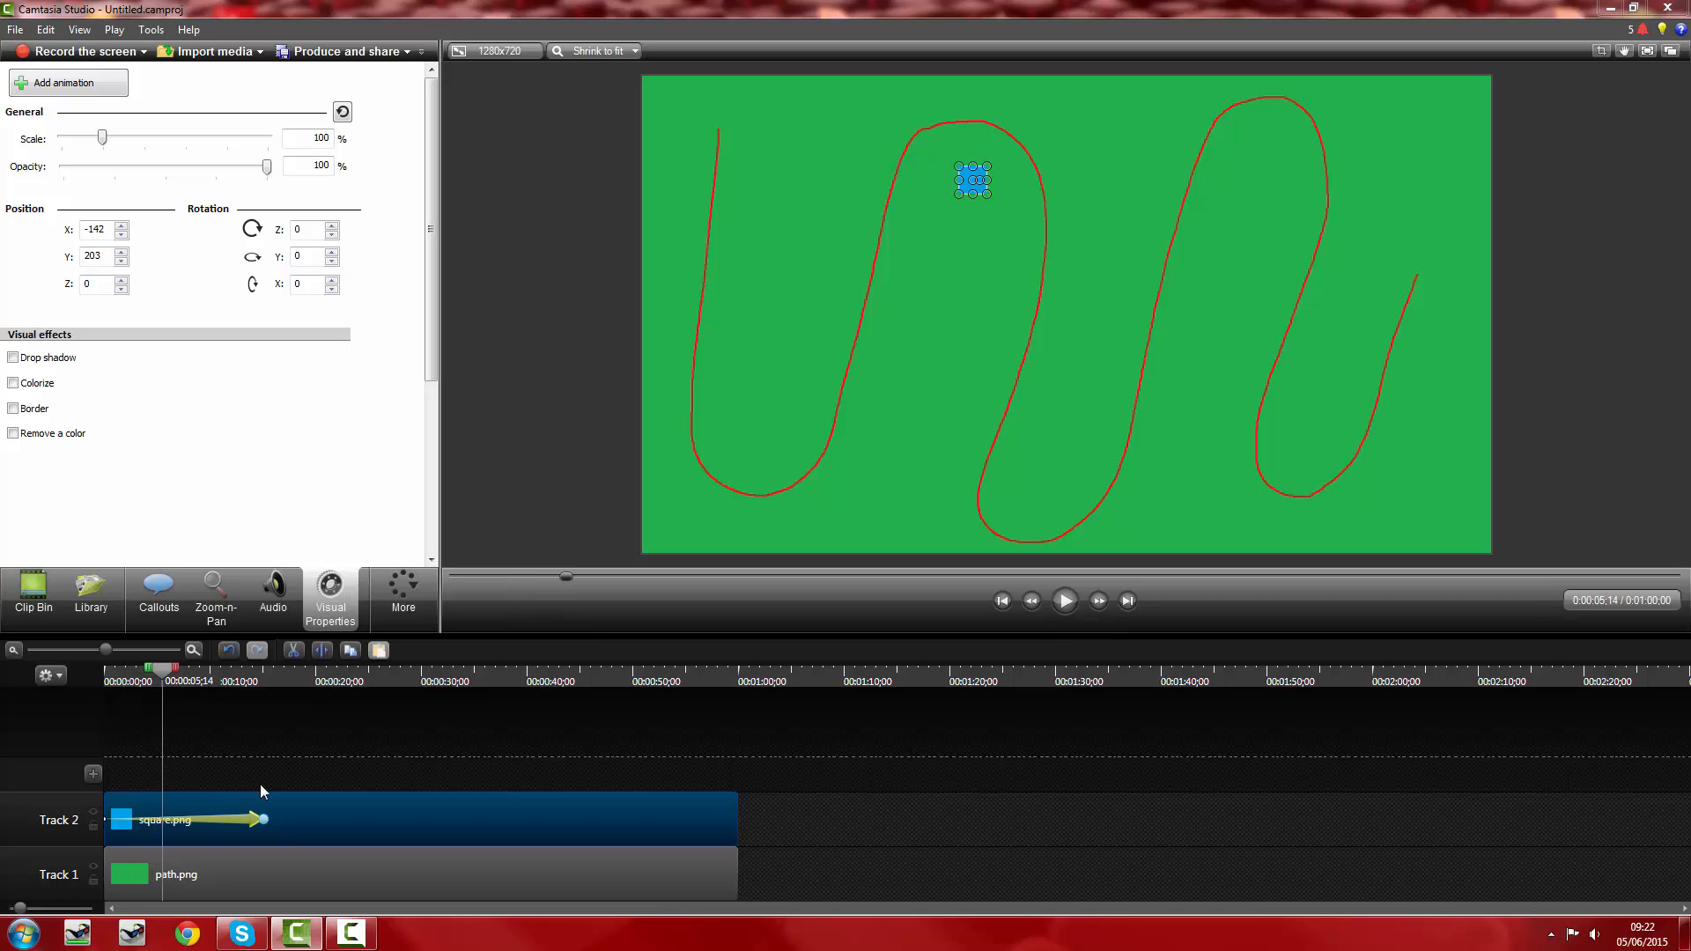
drag(164, 673, 60, 692)
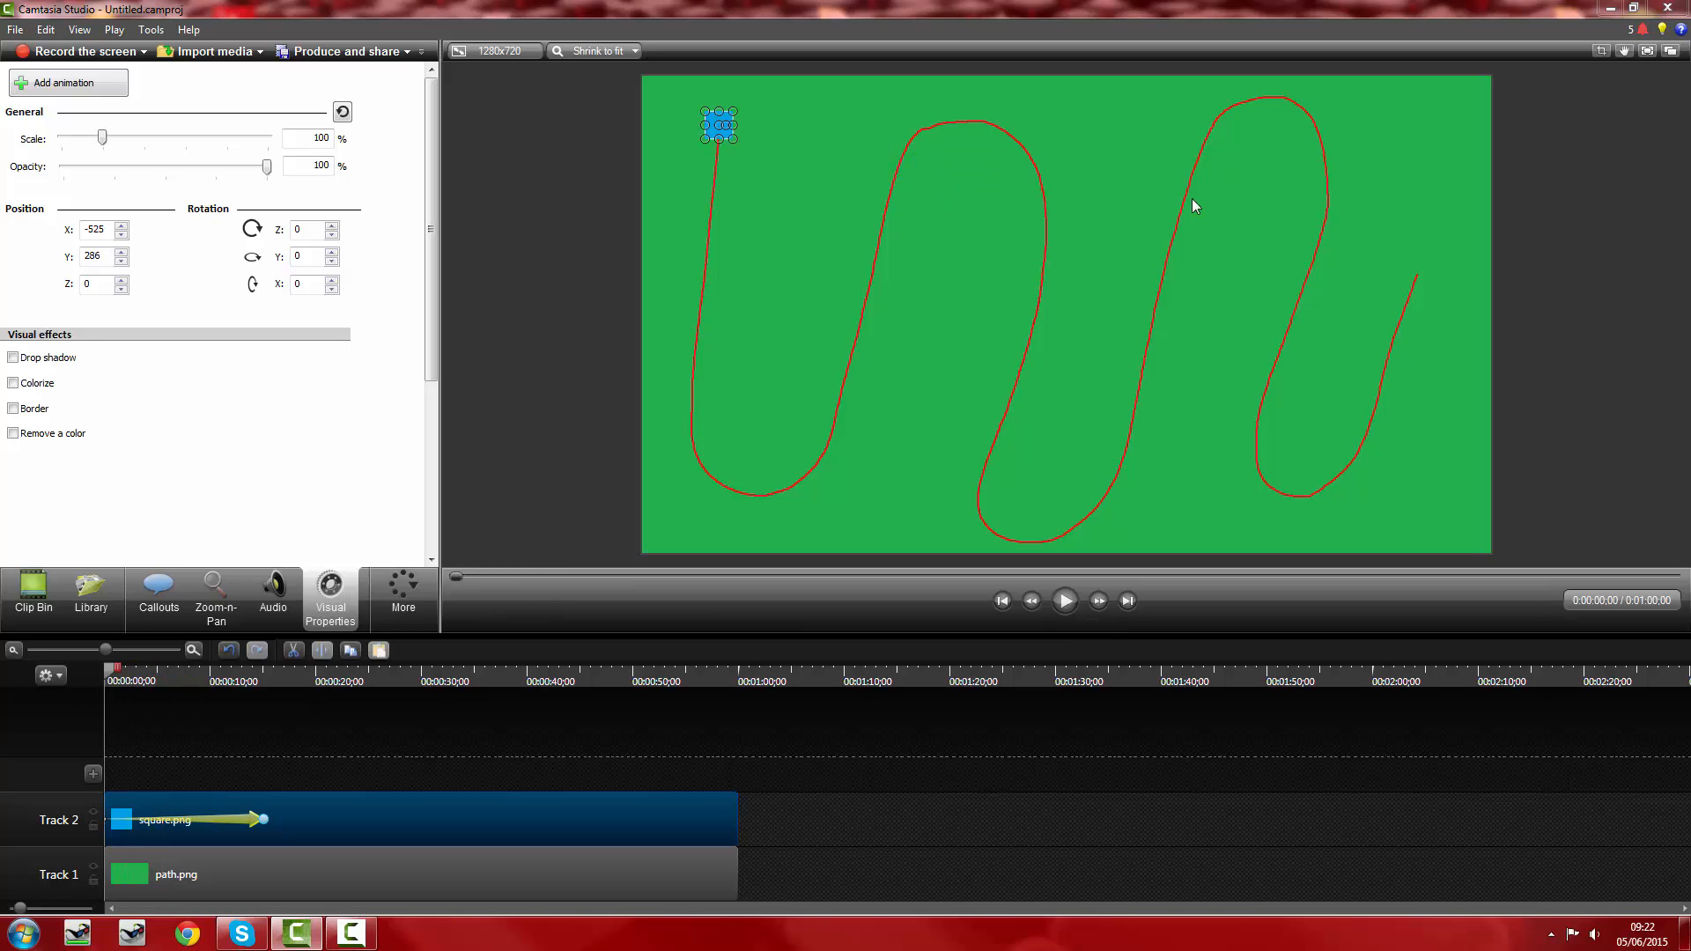
- Remove the green background colour from the path.png clip using a tolerance of 30
click(869, 261)
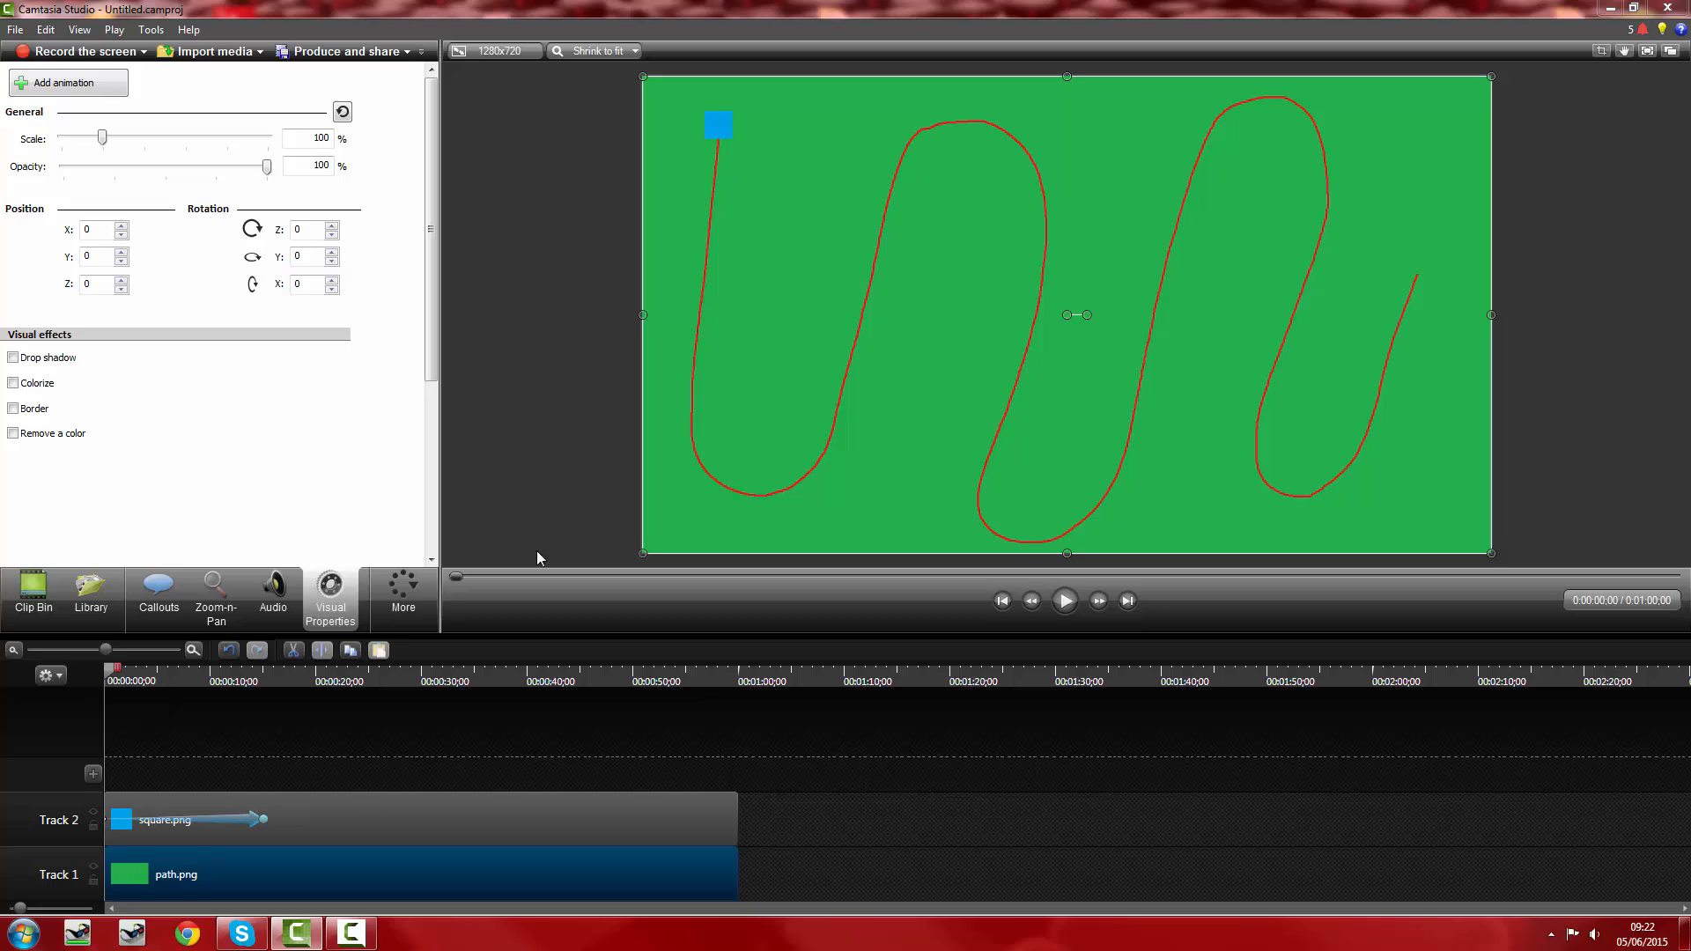
click(13, 433)
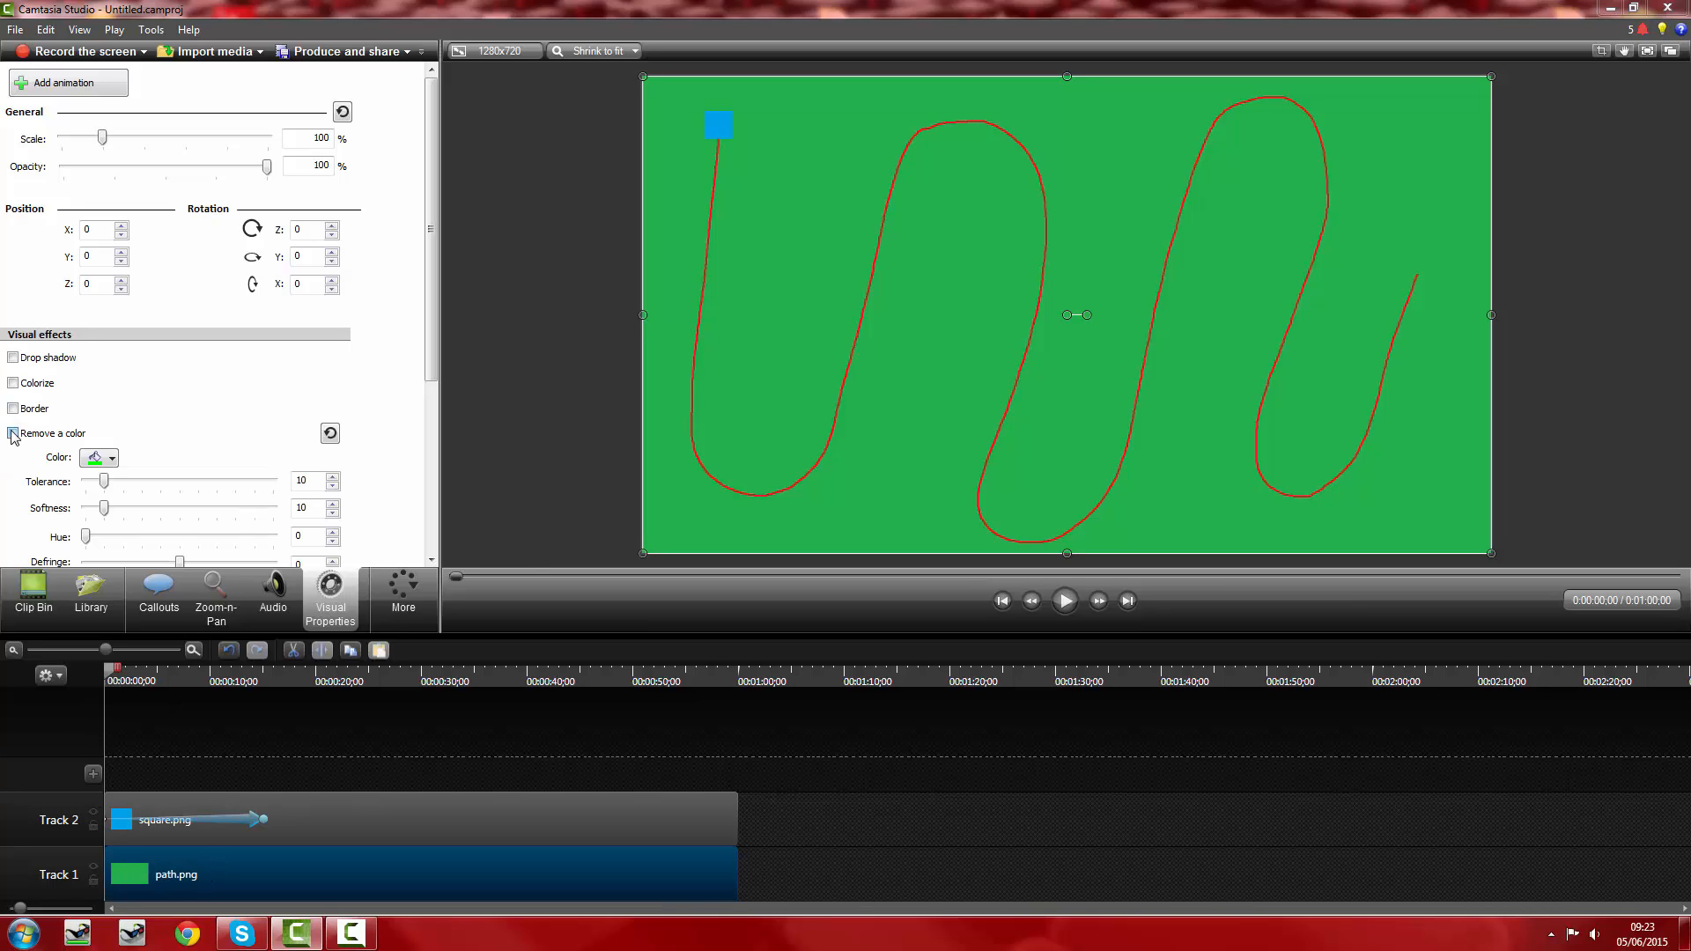
click(112, 459)
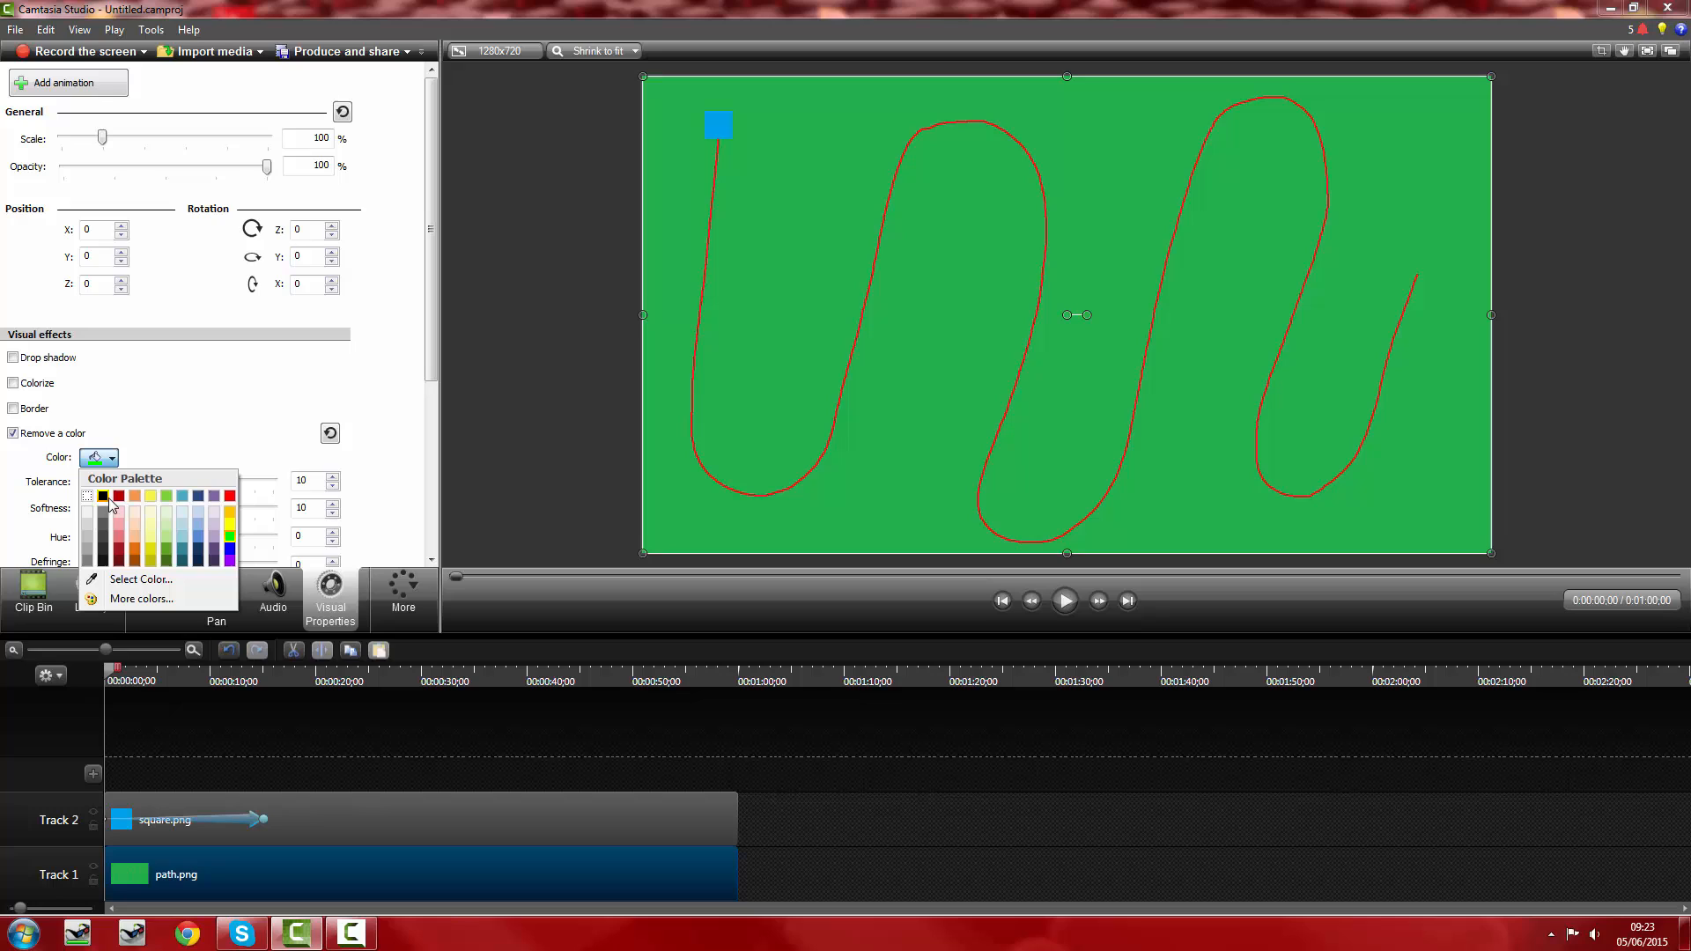
click(180, 502)
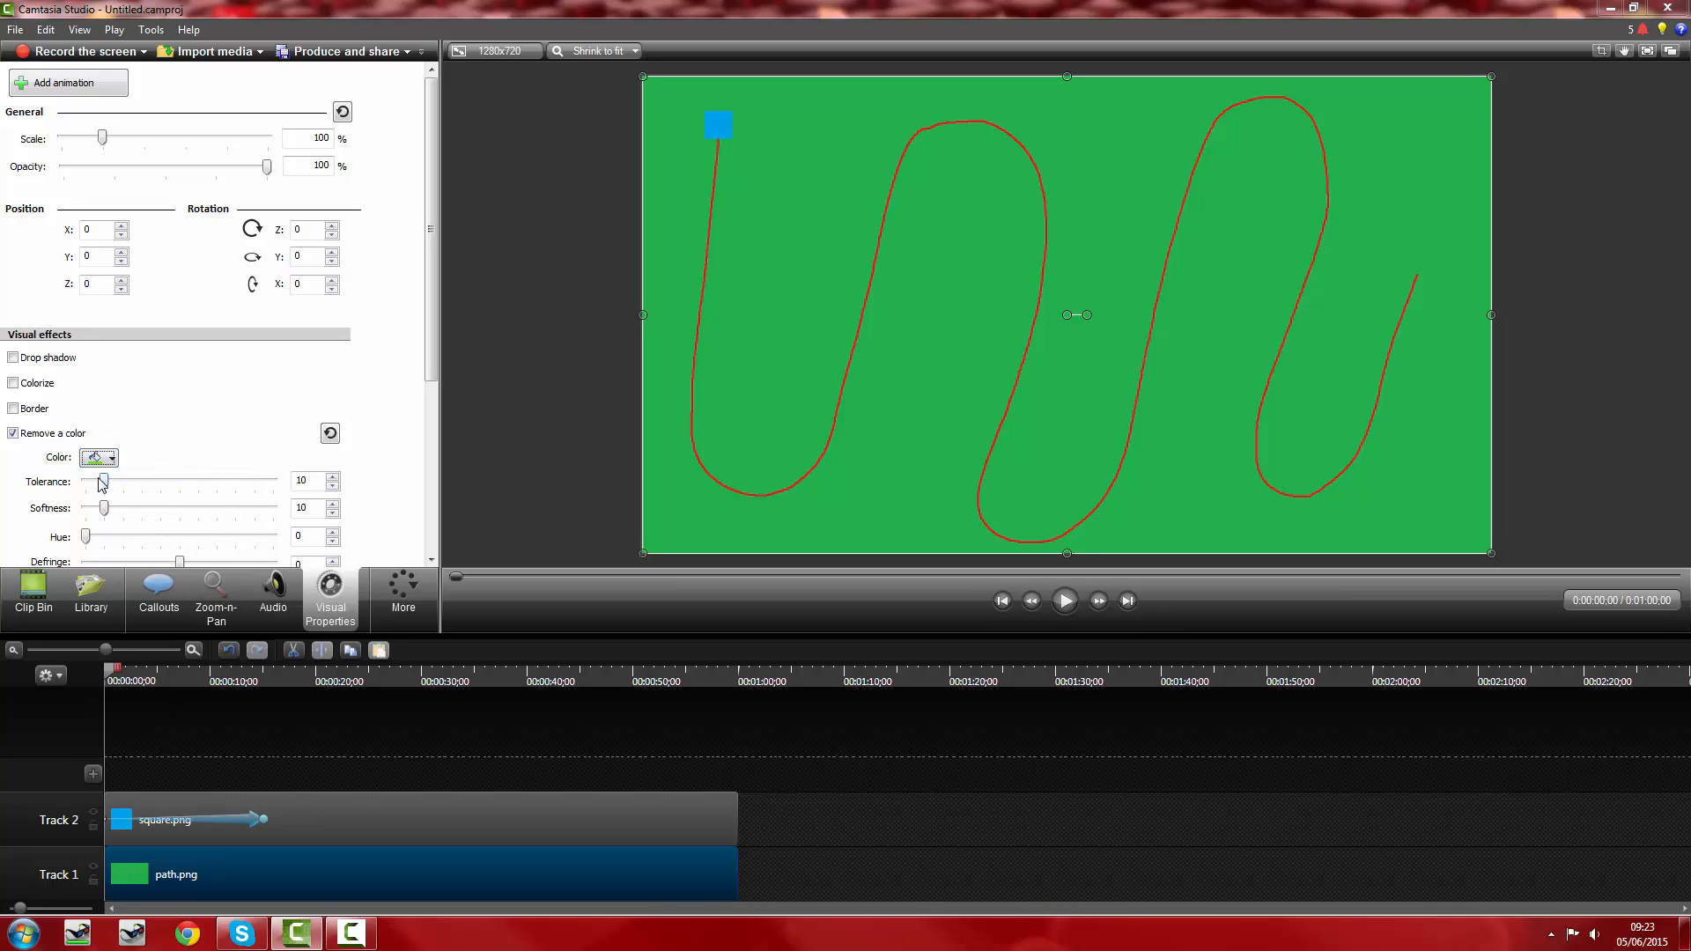
drag(103, 483, 142, 481)
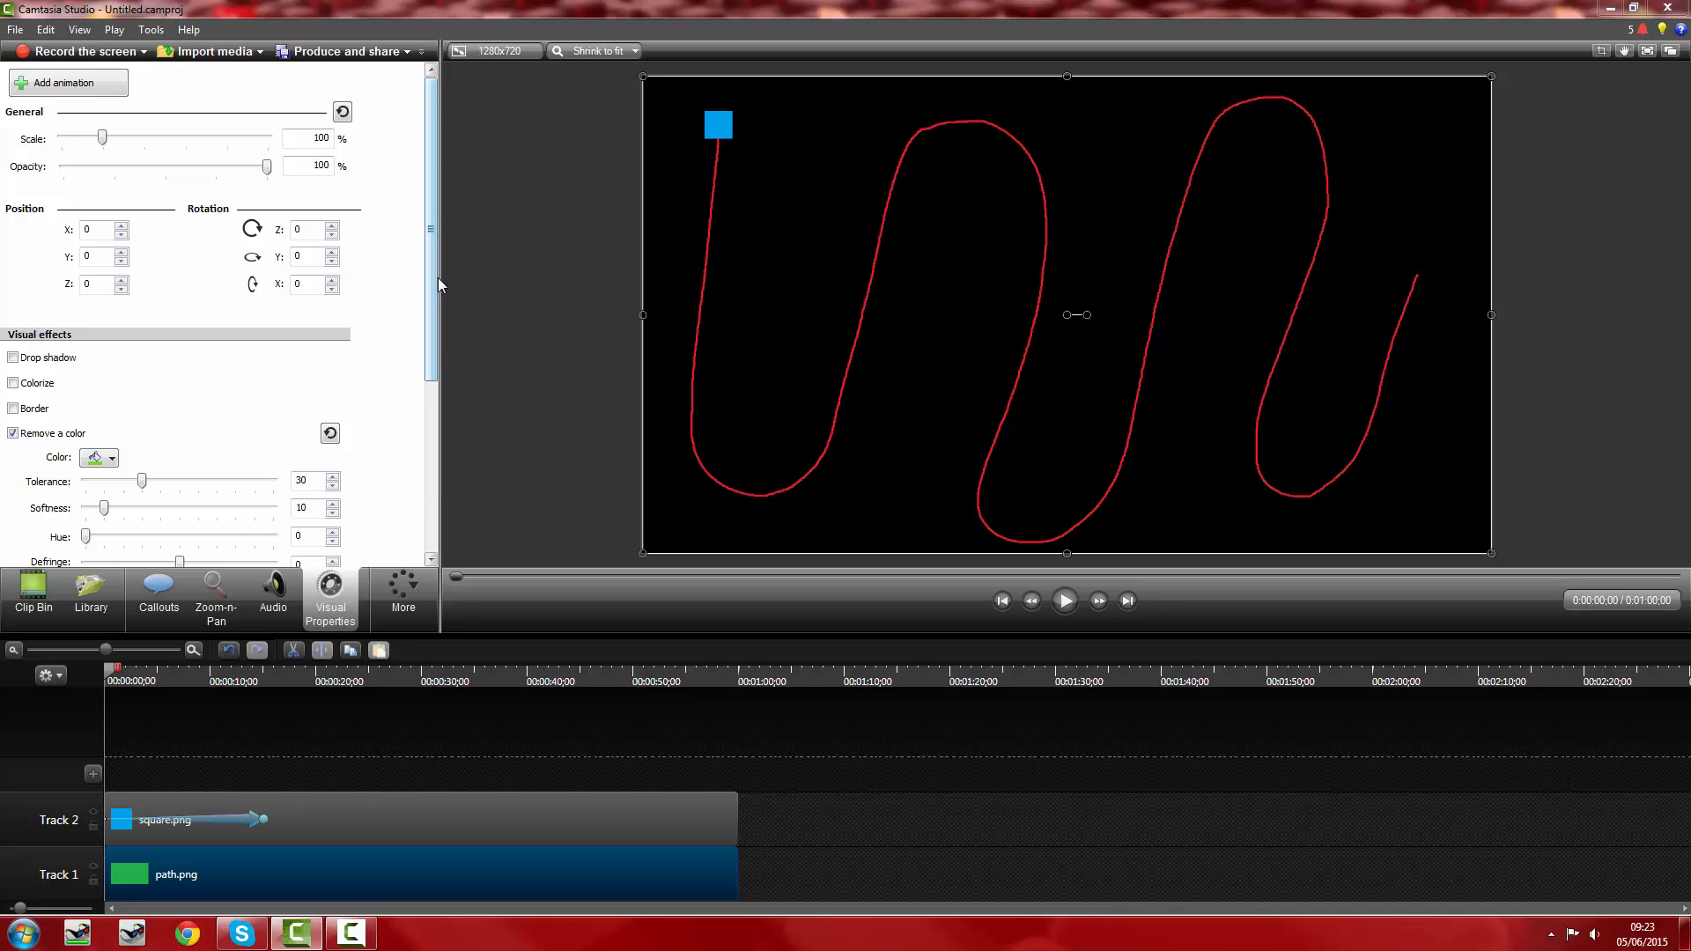
scroll(437, 278, down, 3)
scroll(437, 395, up, 3)
click(499, 478)
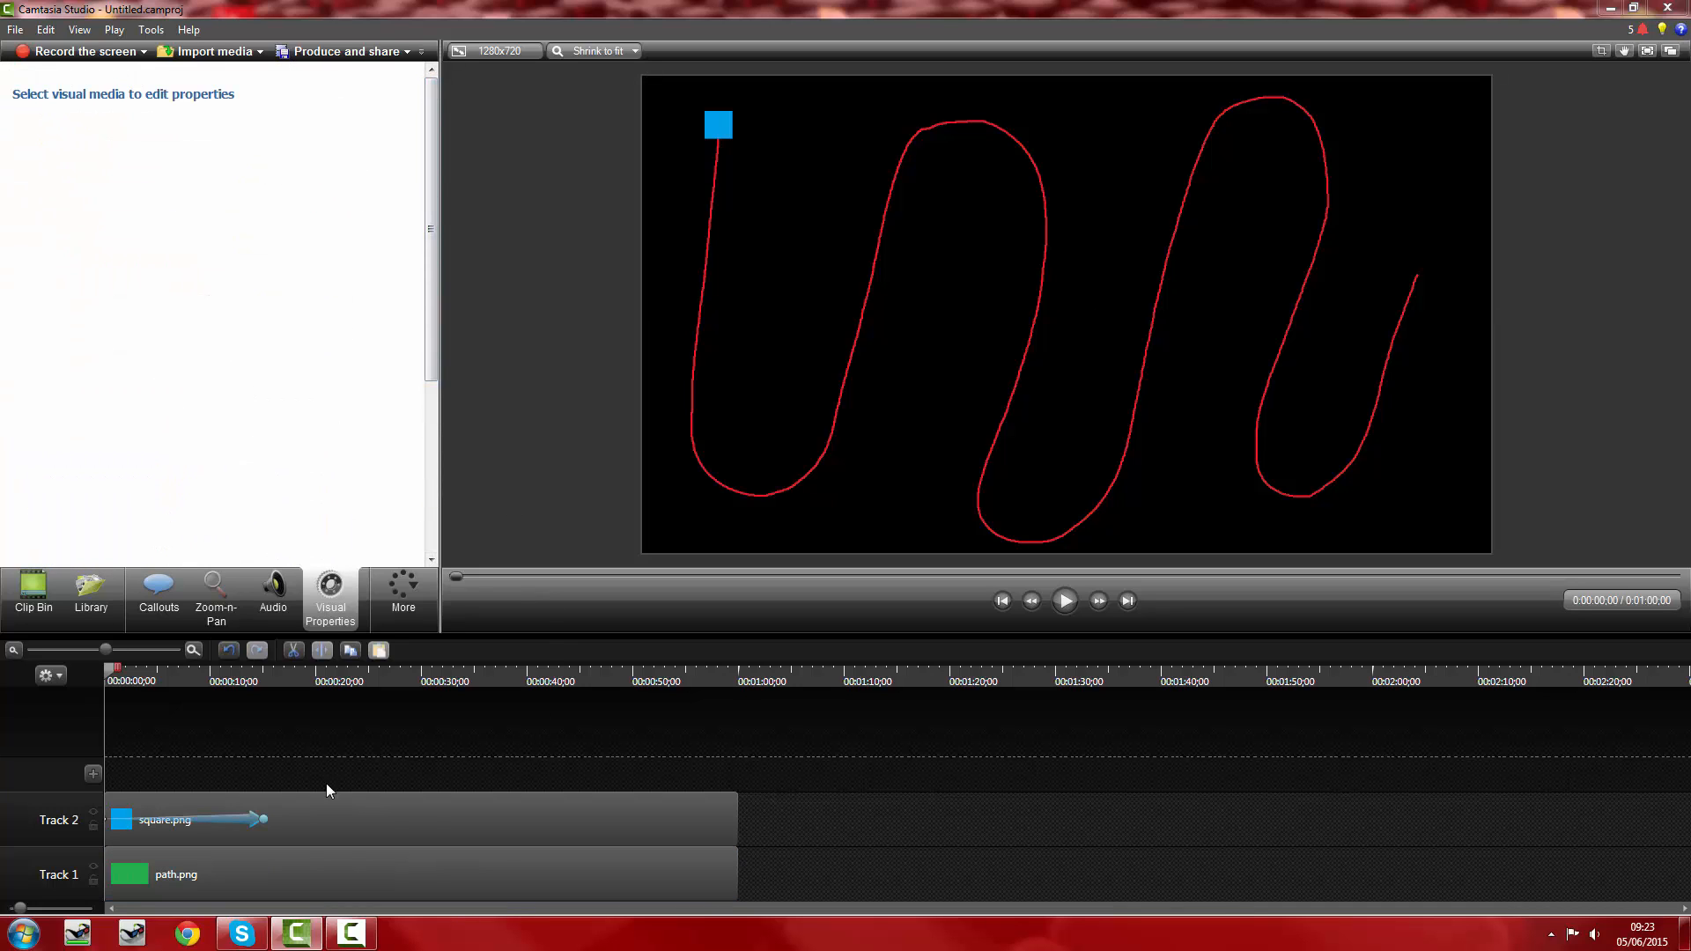
- Add an animation to the square at 3 seconds and move it to the bottom of the path's first curve, about X -486, Y -275
click(132, 806)
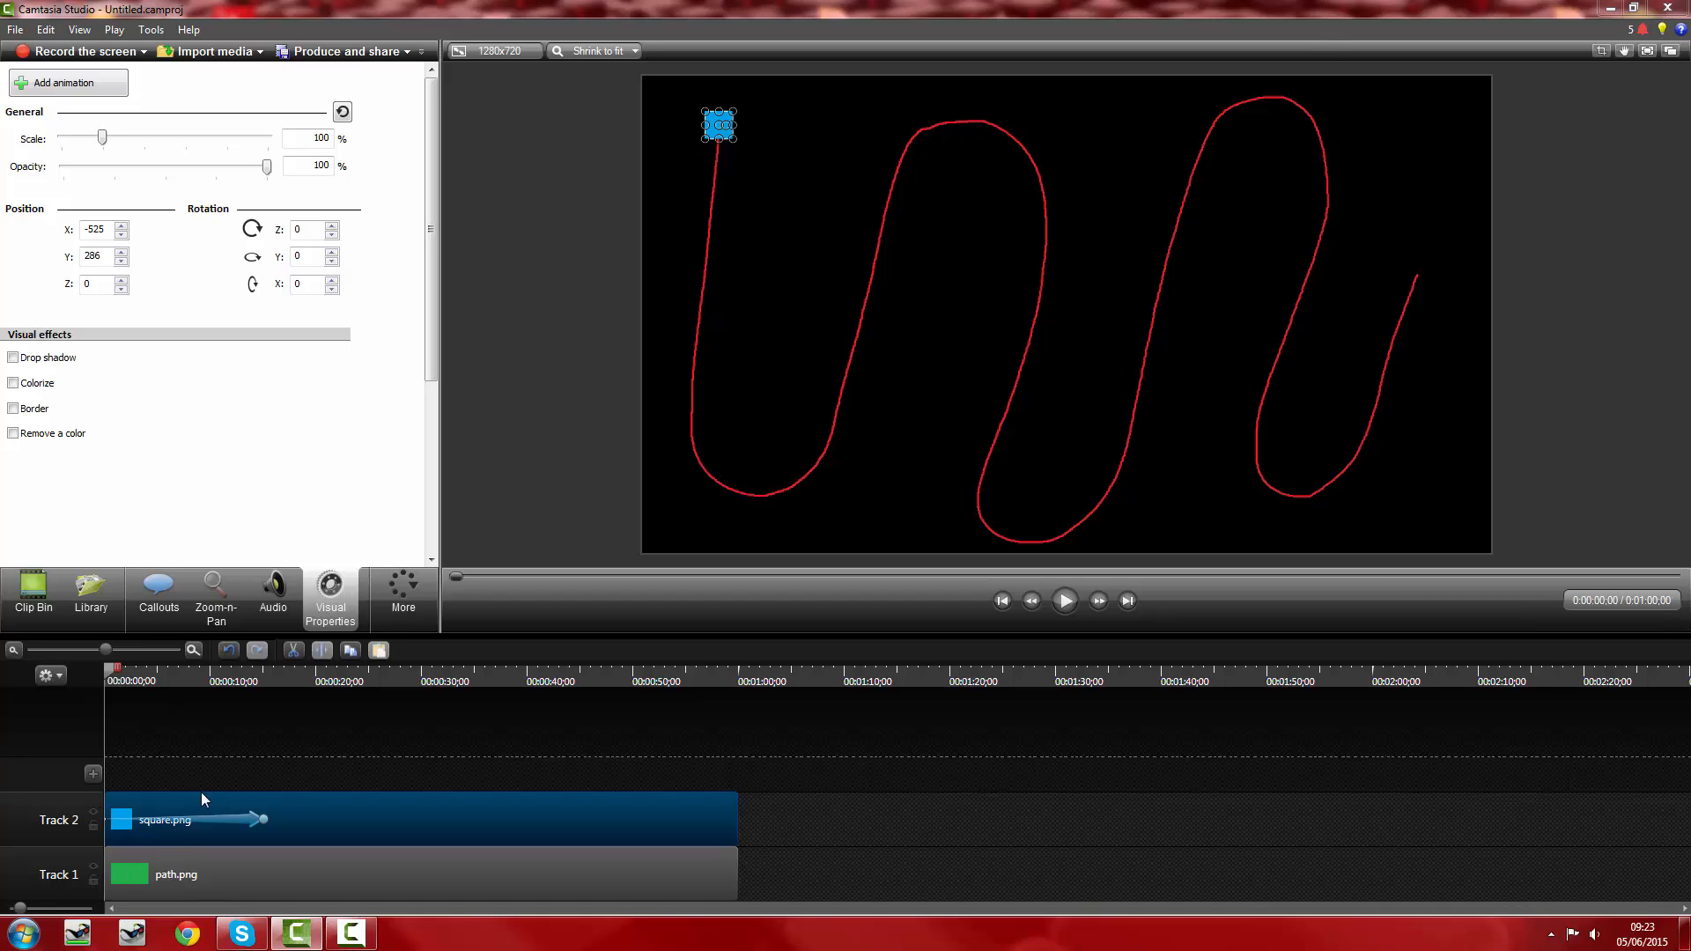
click(1103, 601)
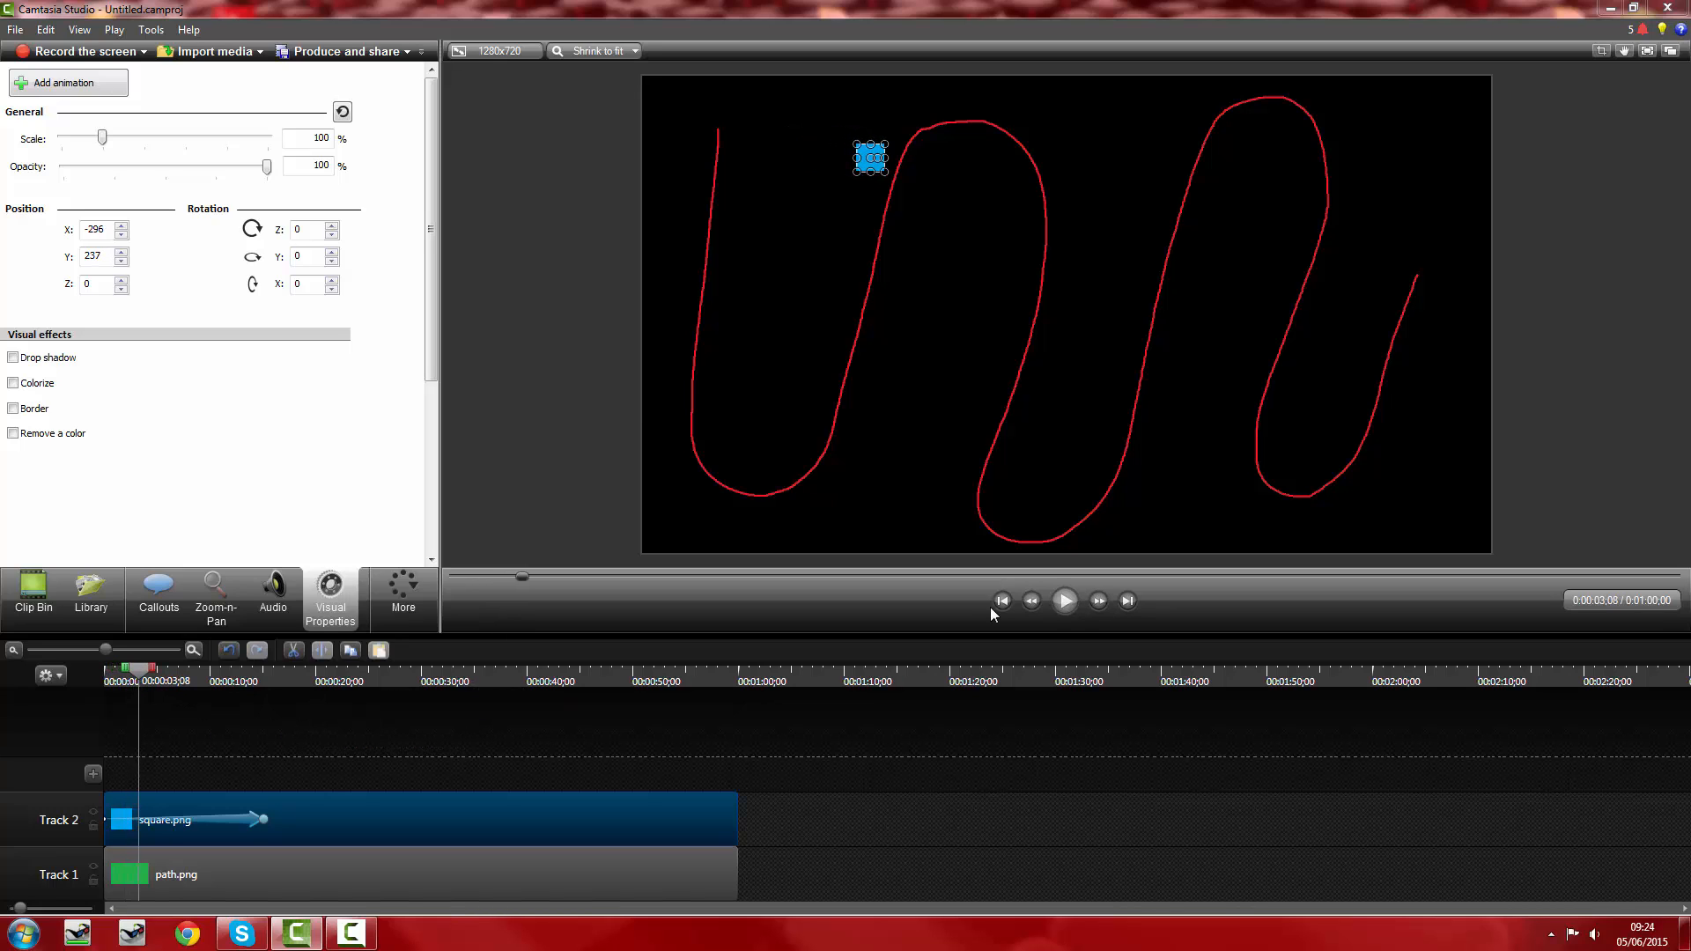
click(1033, 605)
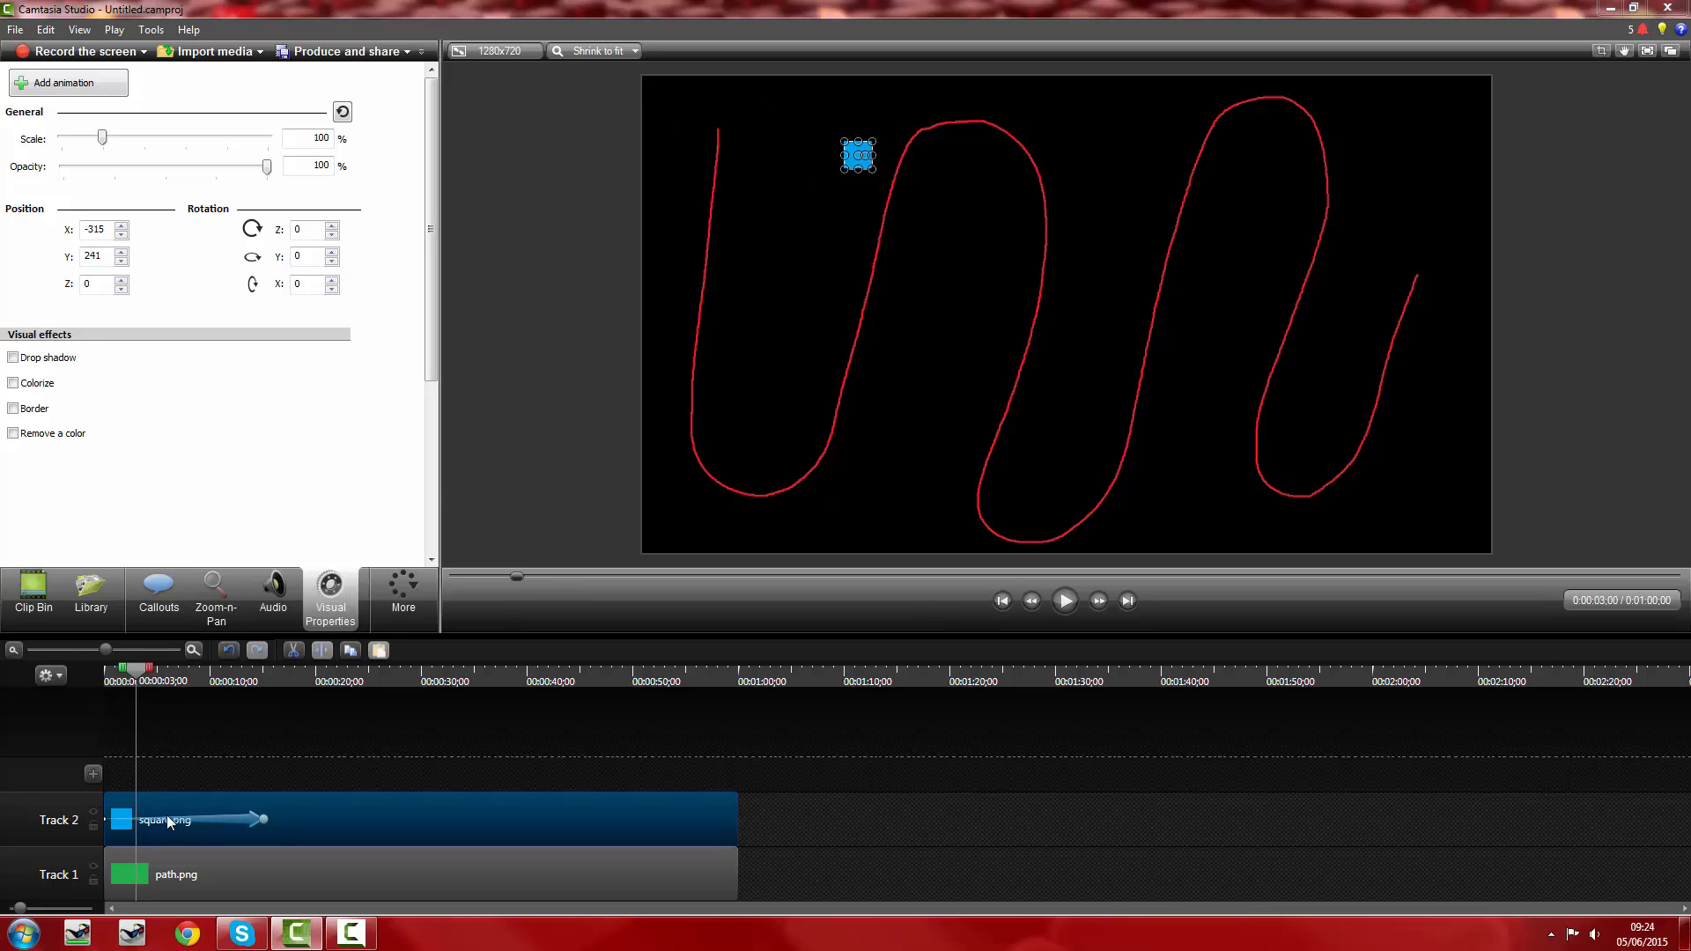
click(43, 88)
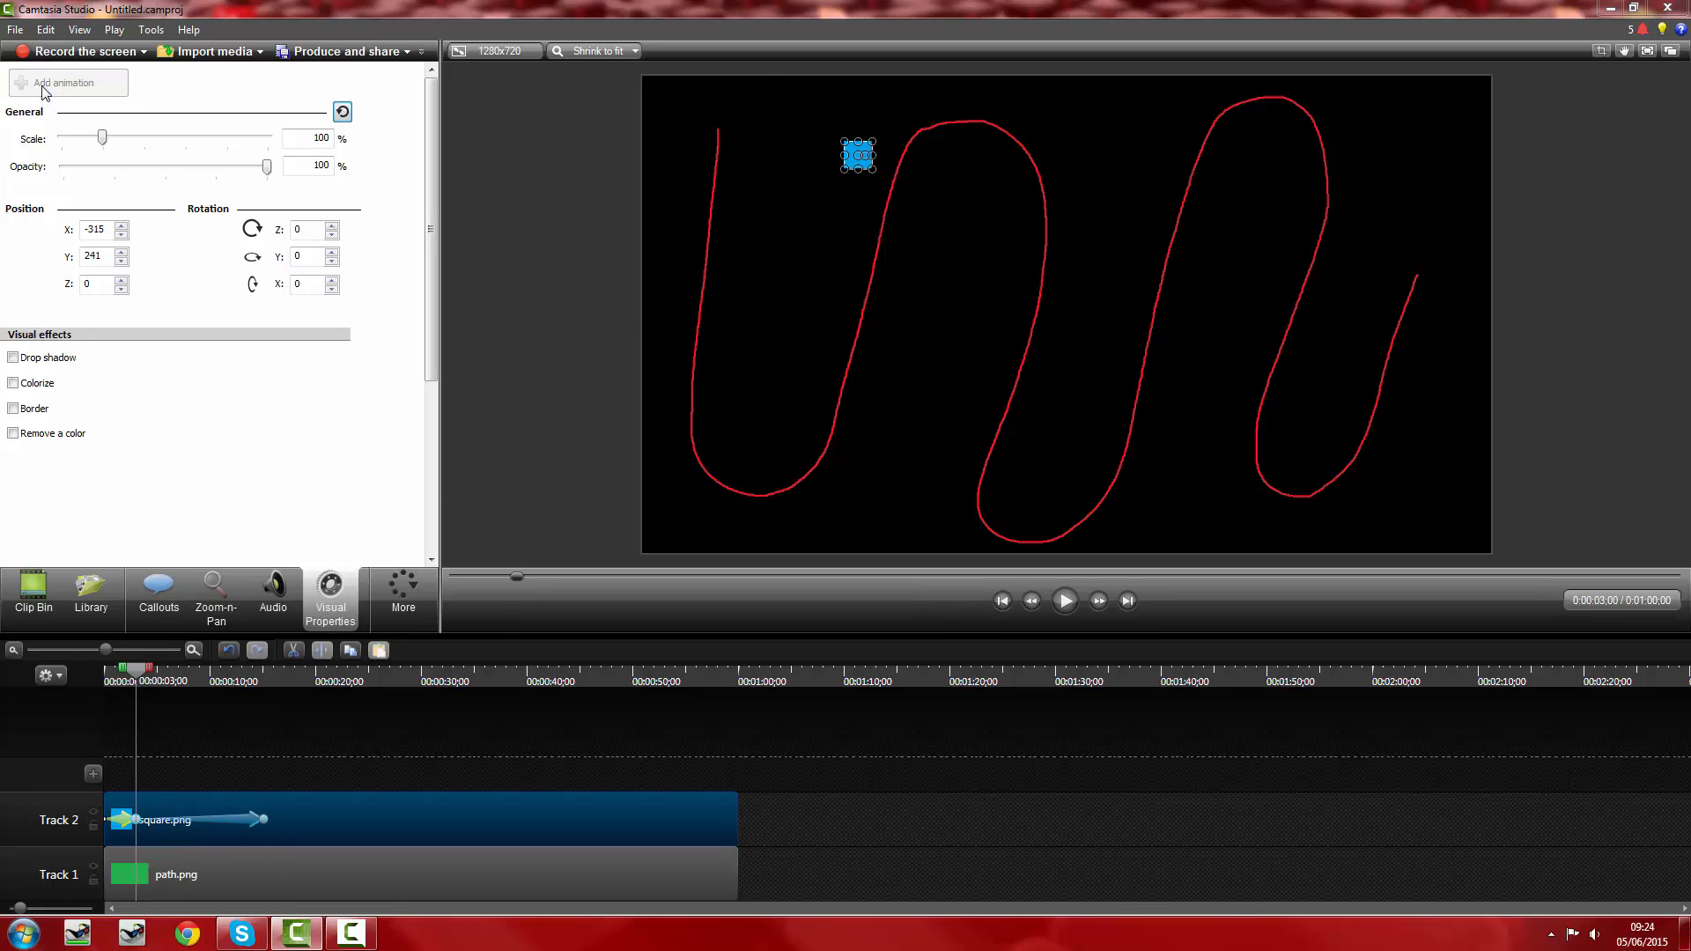
drag(853, 150, 740, 490)
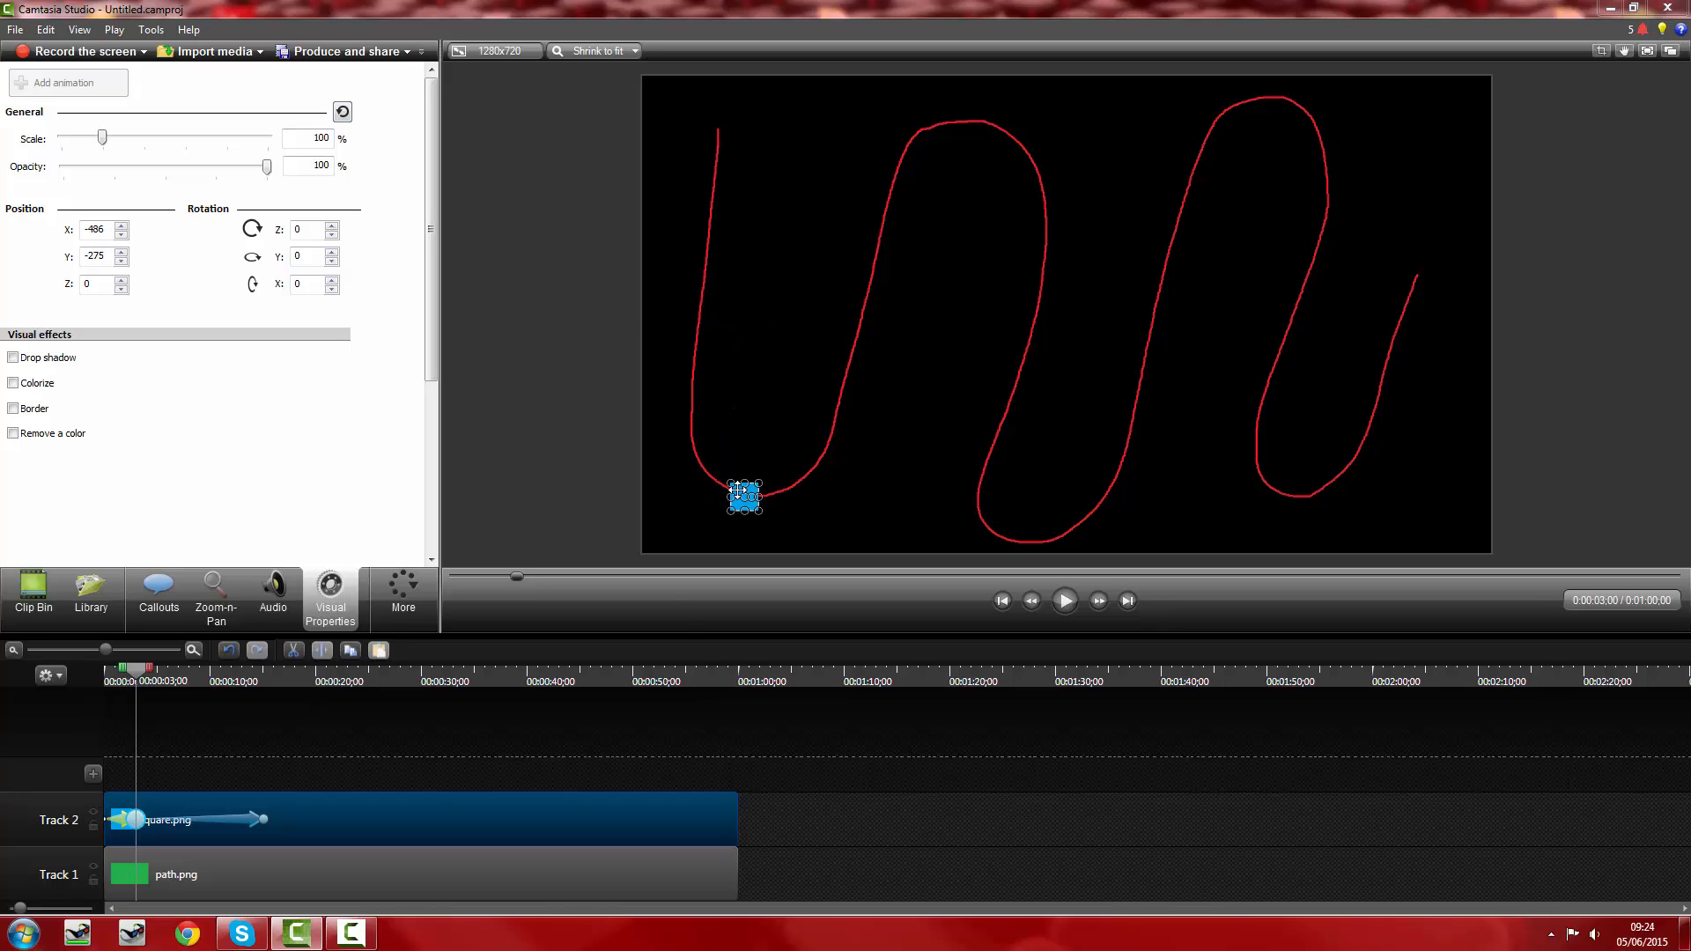
- Add an animation at 6 seconds and move the square to the top of the path's first hump, about X -133, Y 293
click(1102, 601)
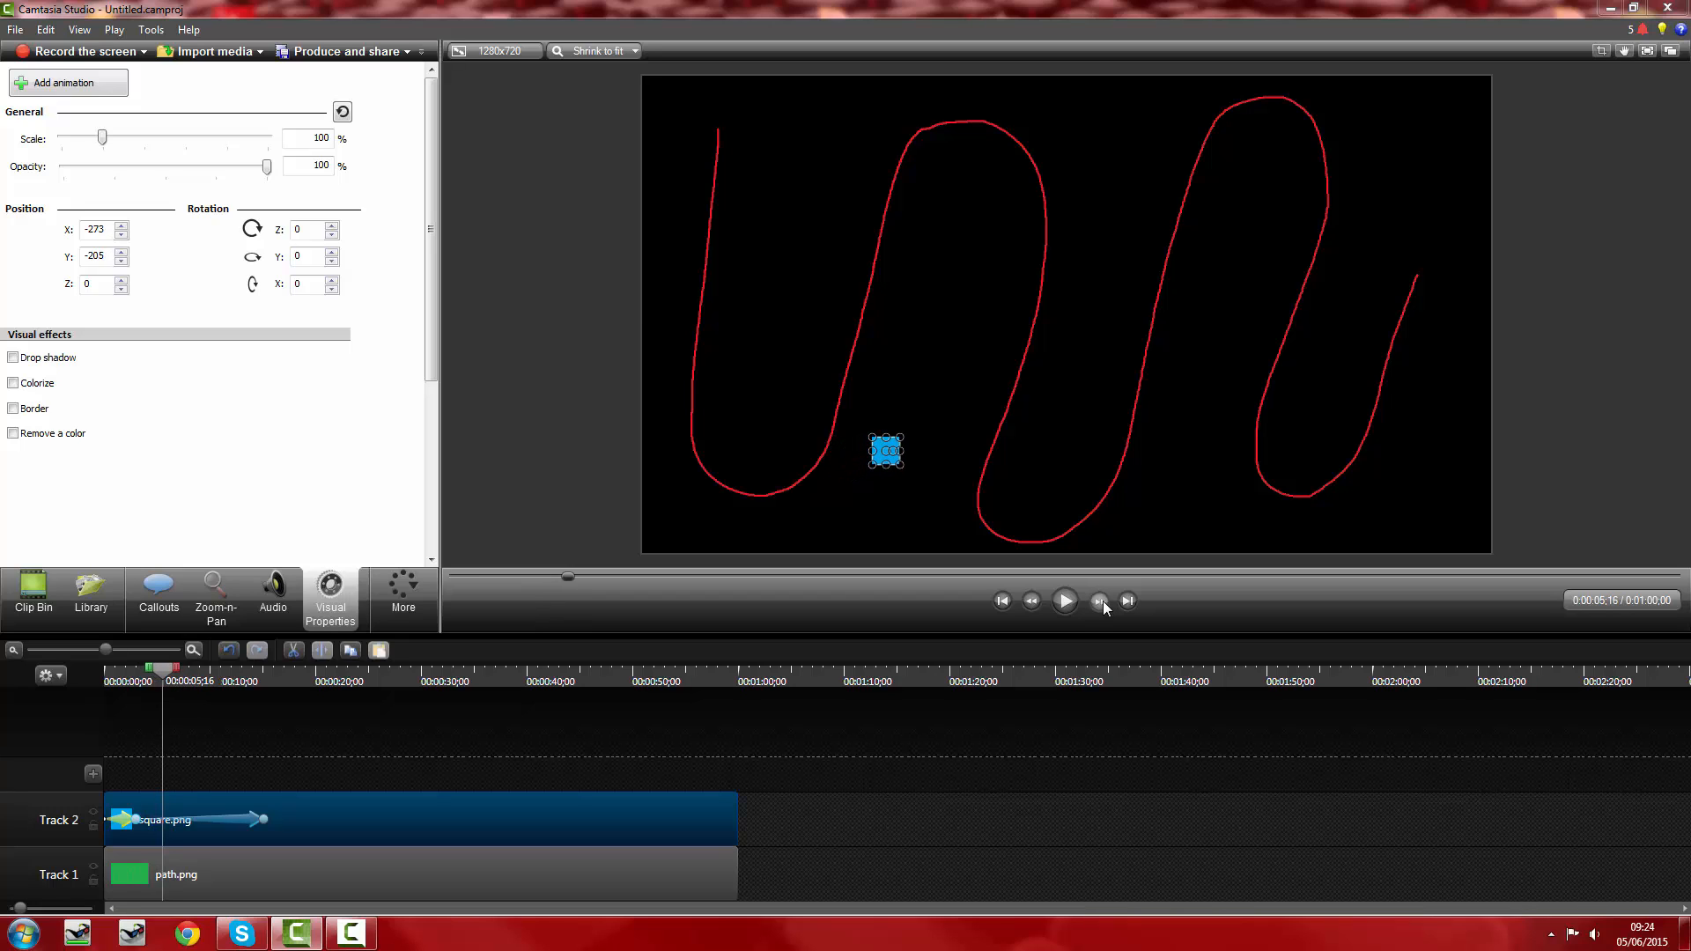
click(1033, 602)
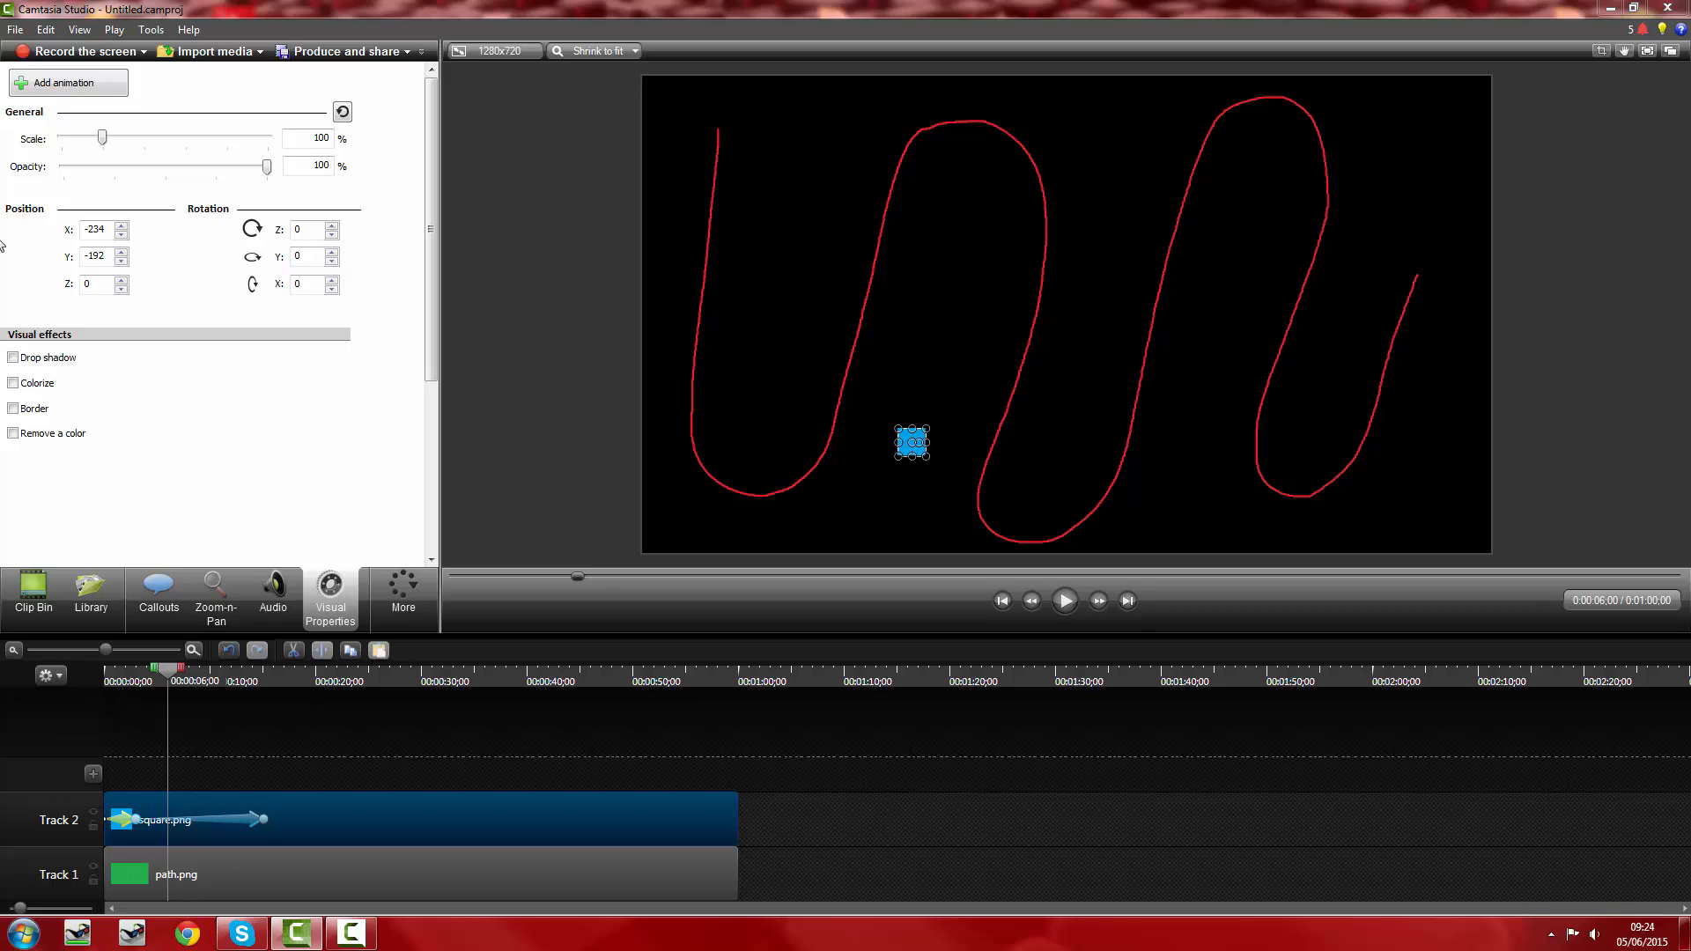
click(64, 79)
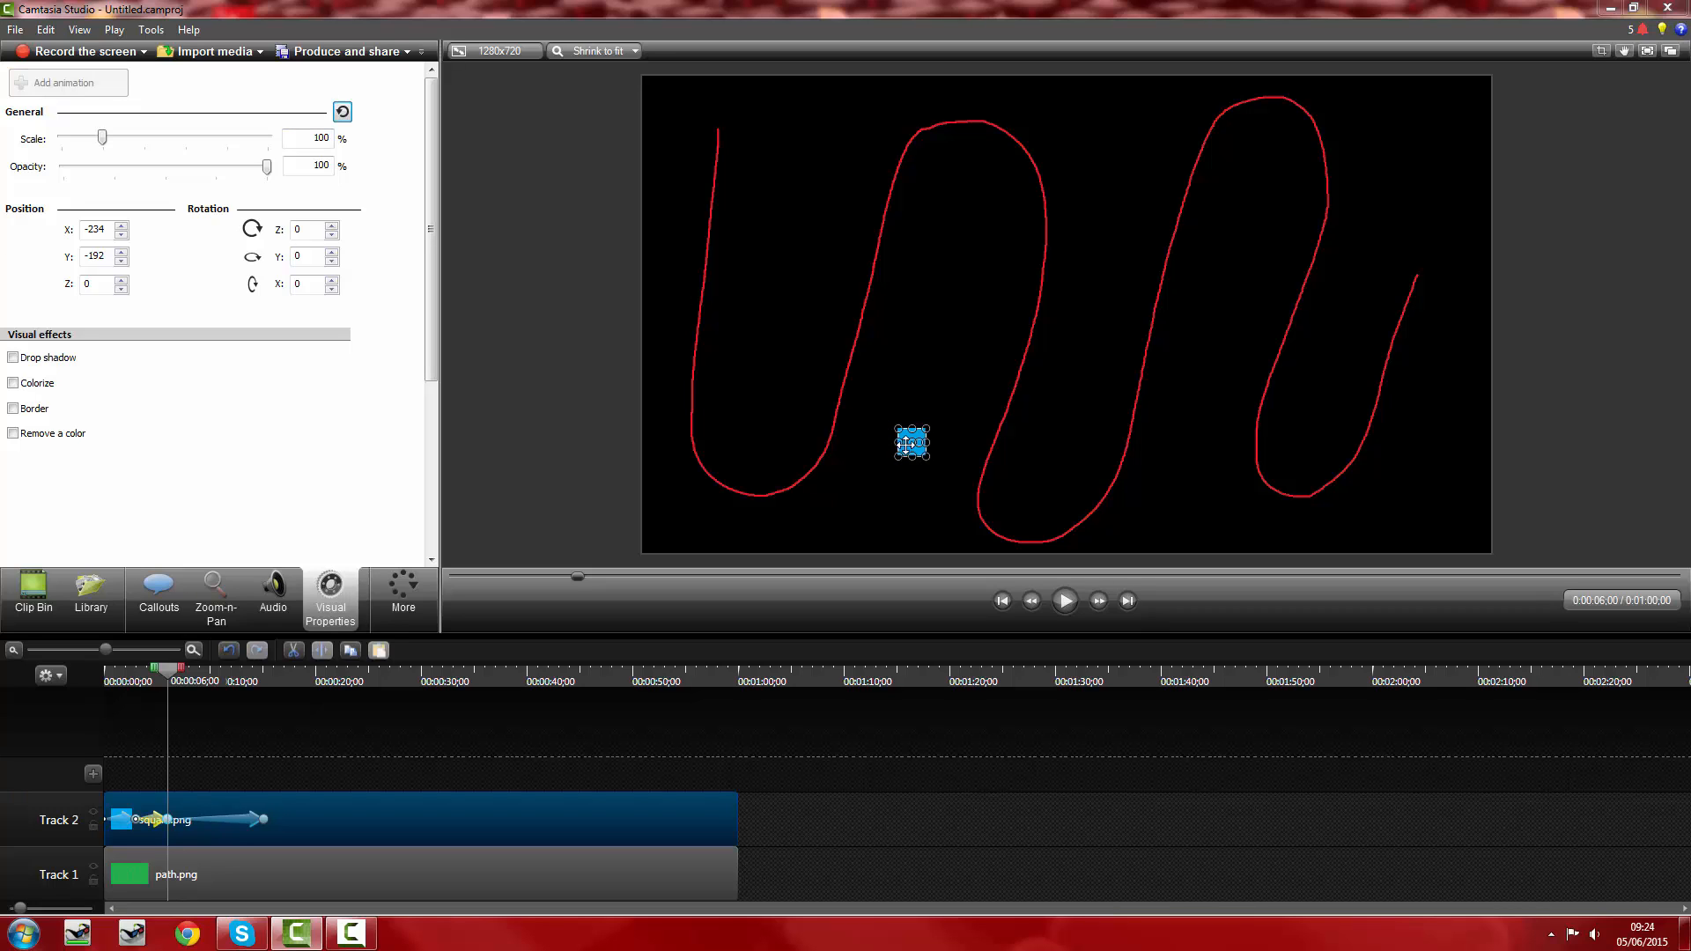
drag(907, 449, 974, 127)
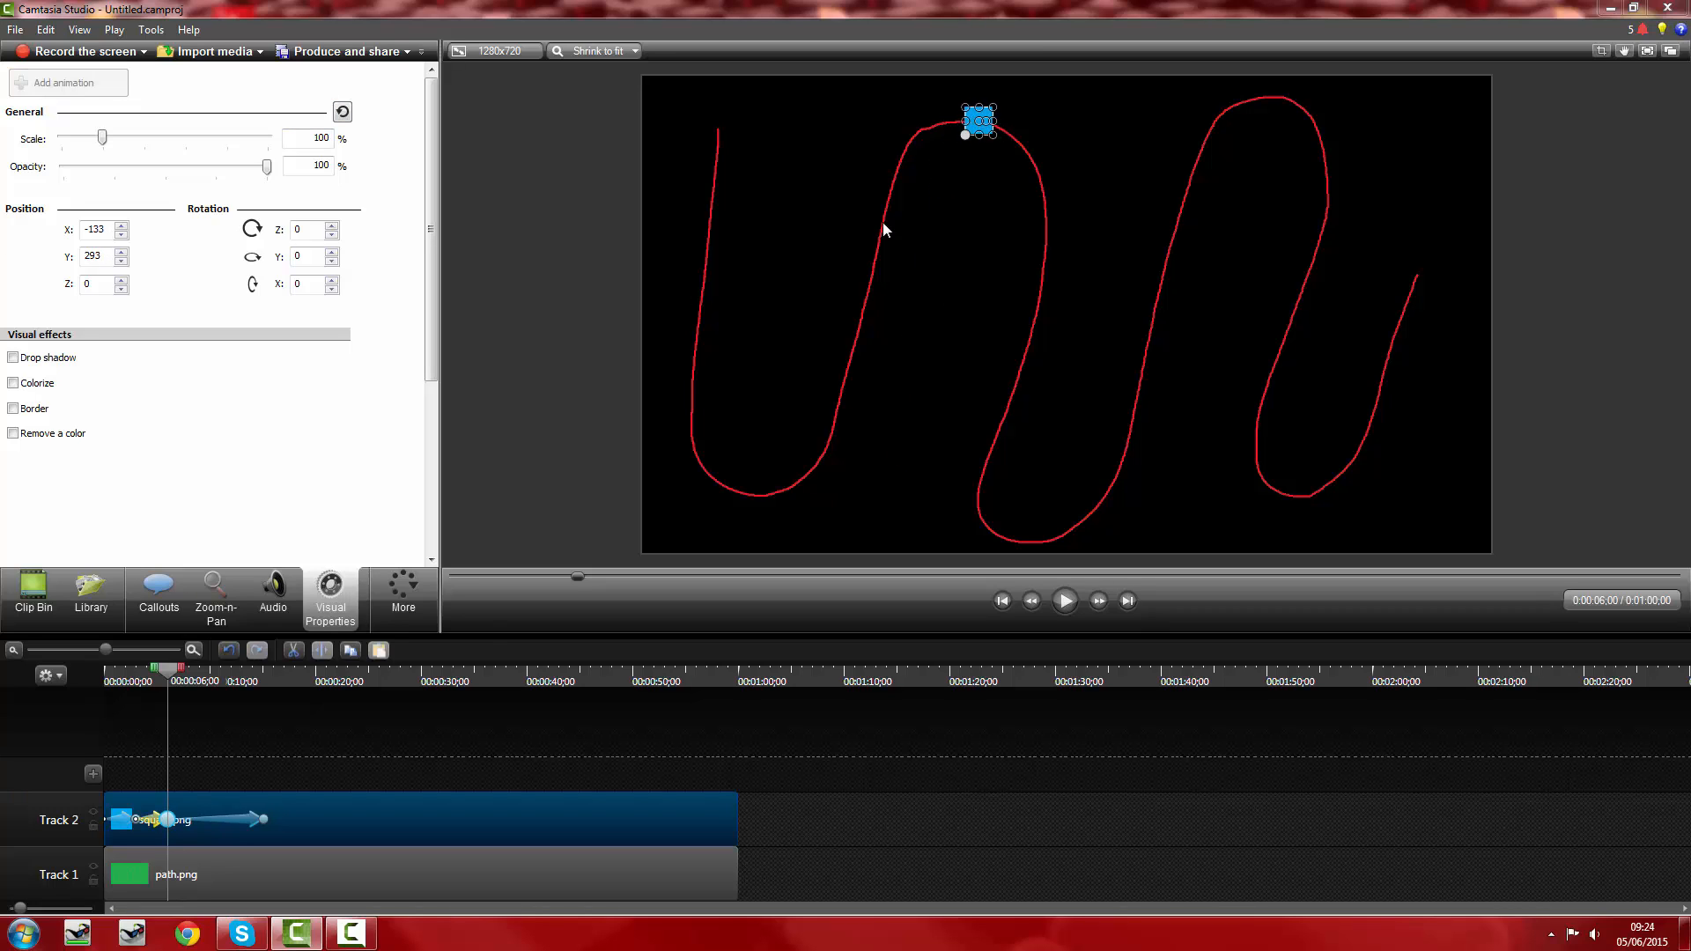
click(177, 755)
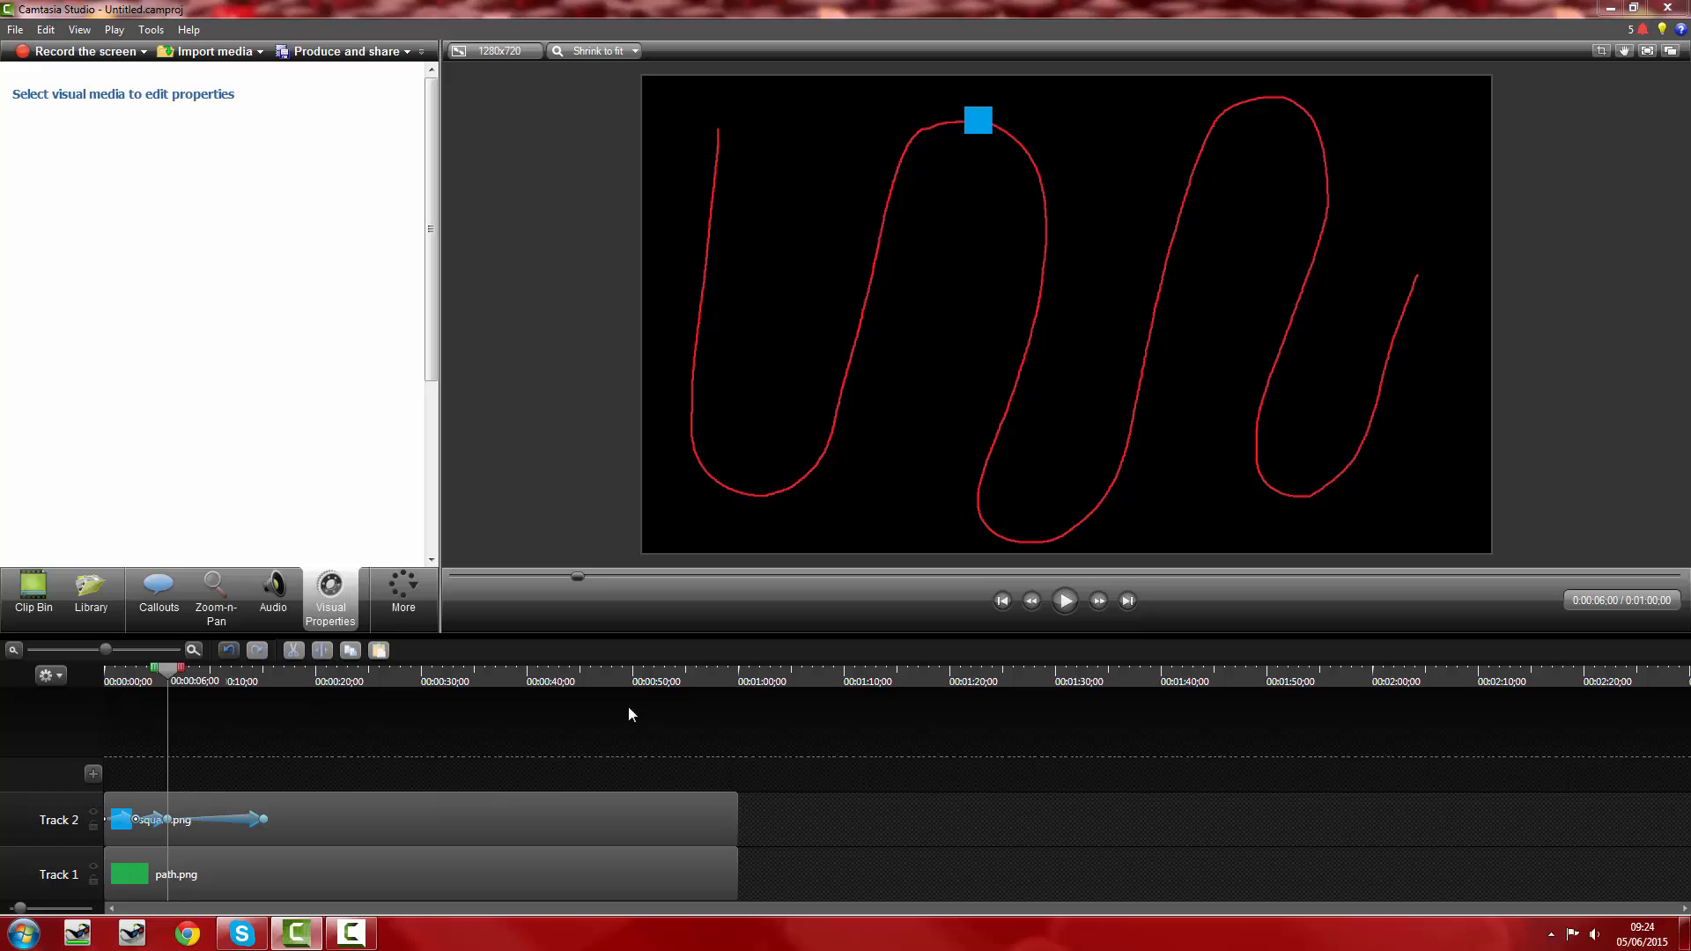
- Add an animation at 9 seconds and move the square to the bottom of the path's second dip, about X -71, Y -339
click(1100, 601)
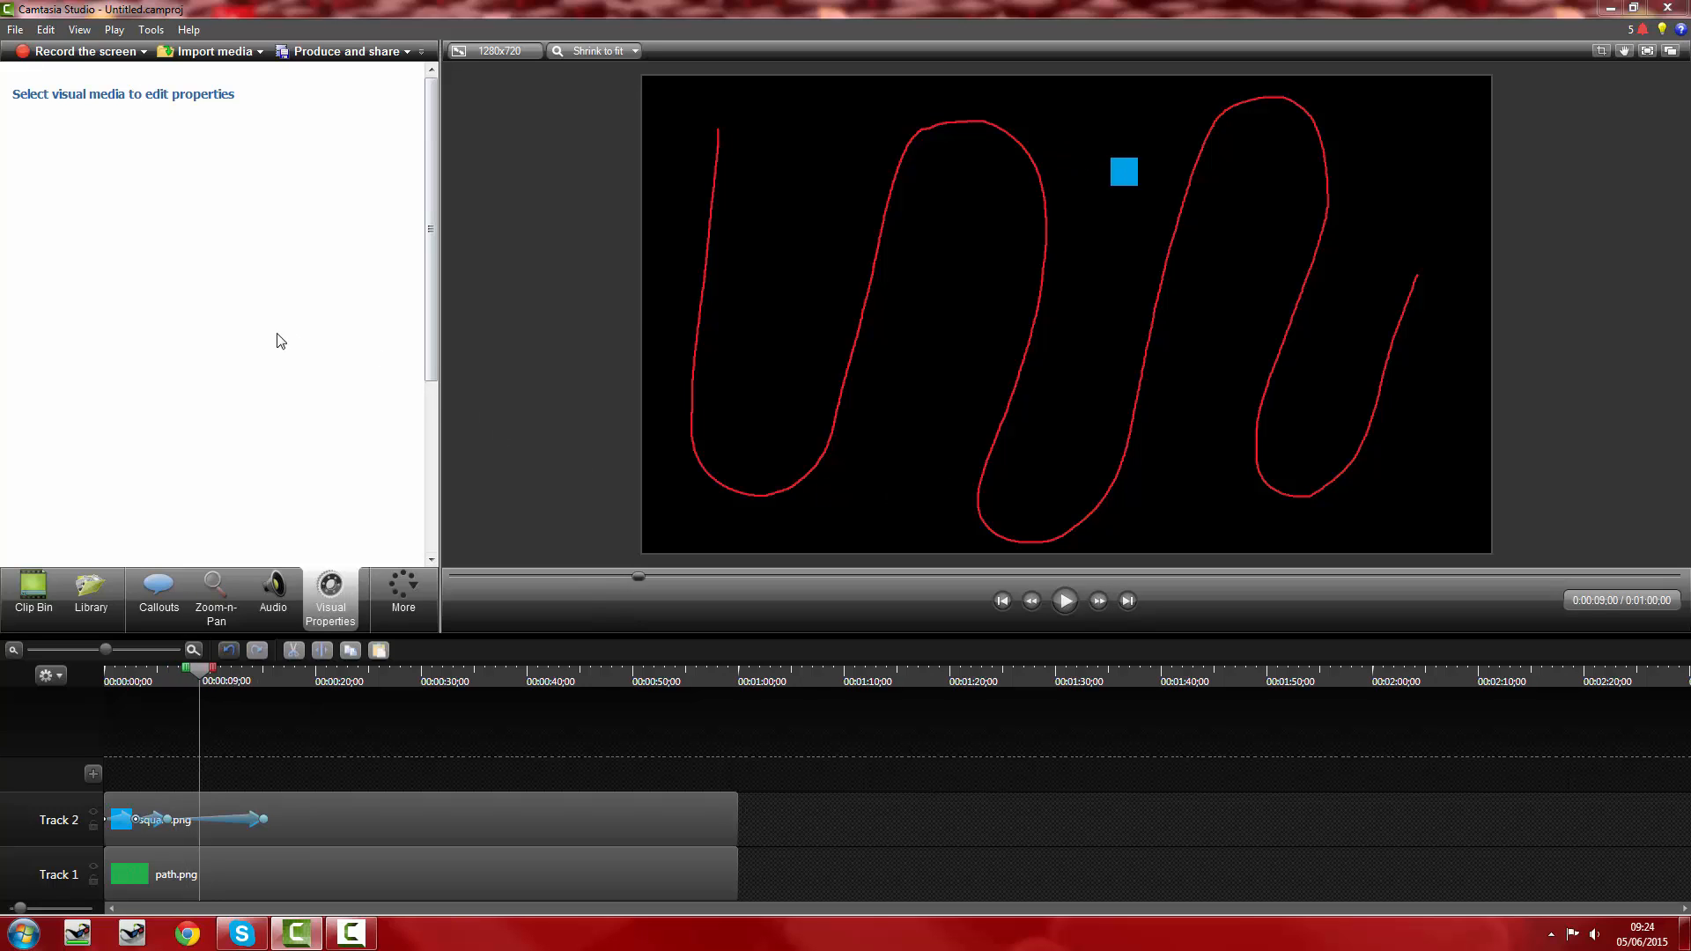
click(306, 806)
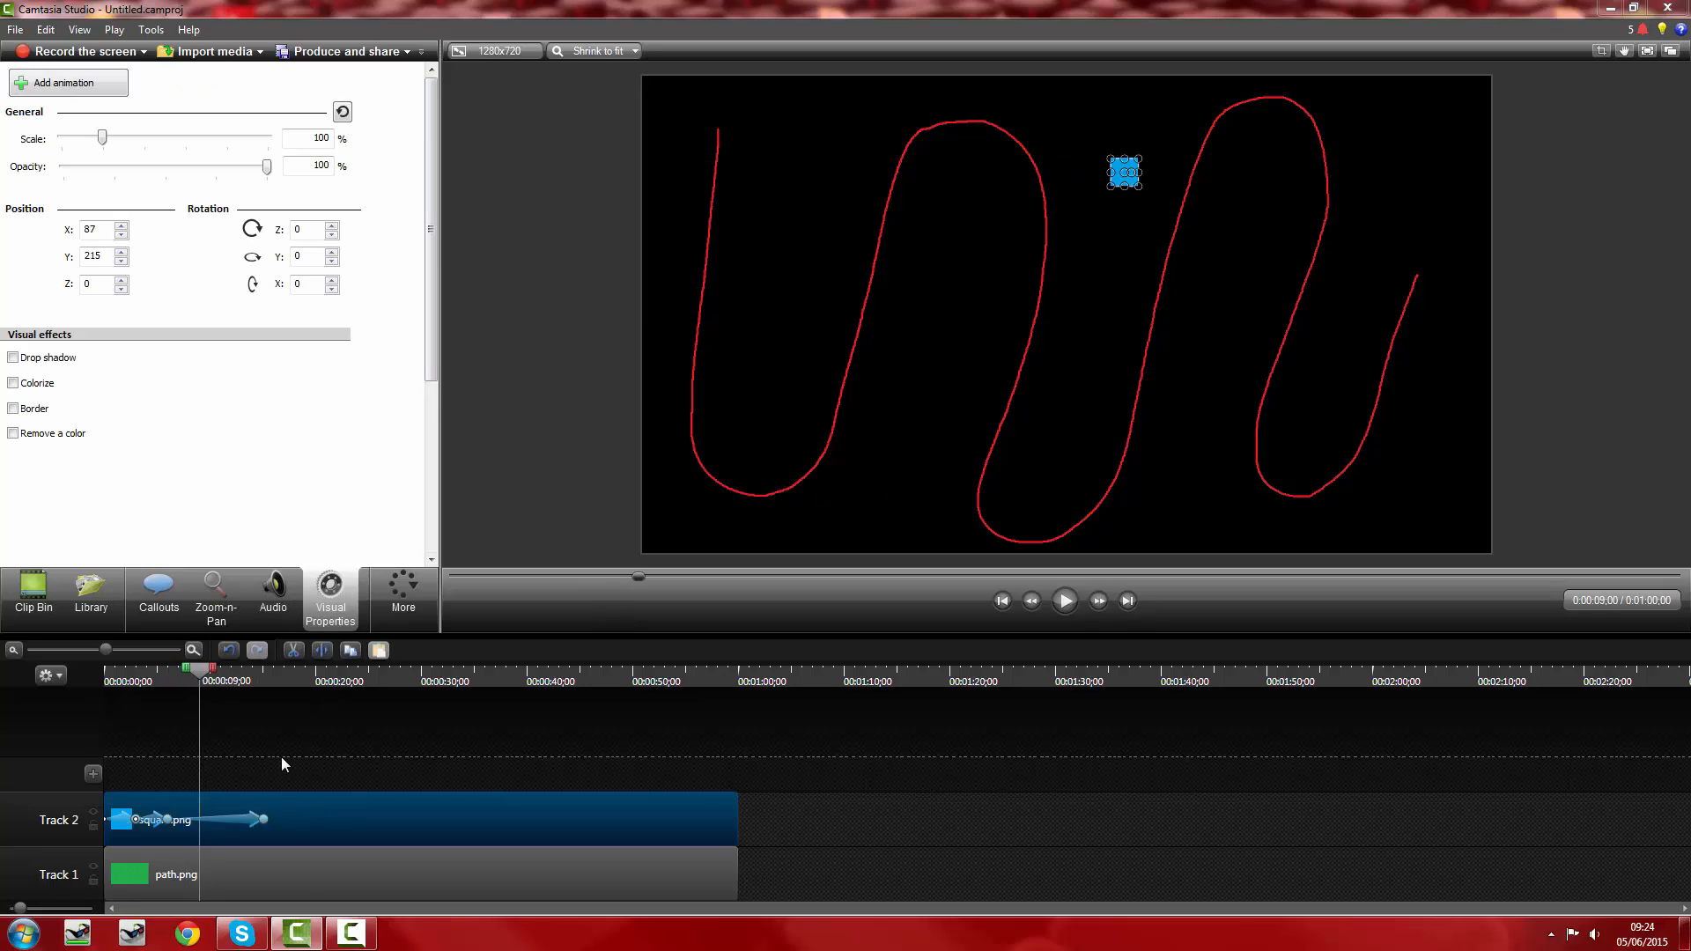
click(53, 91)
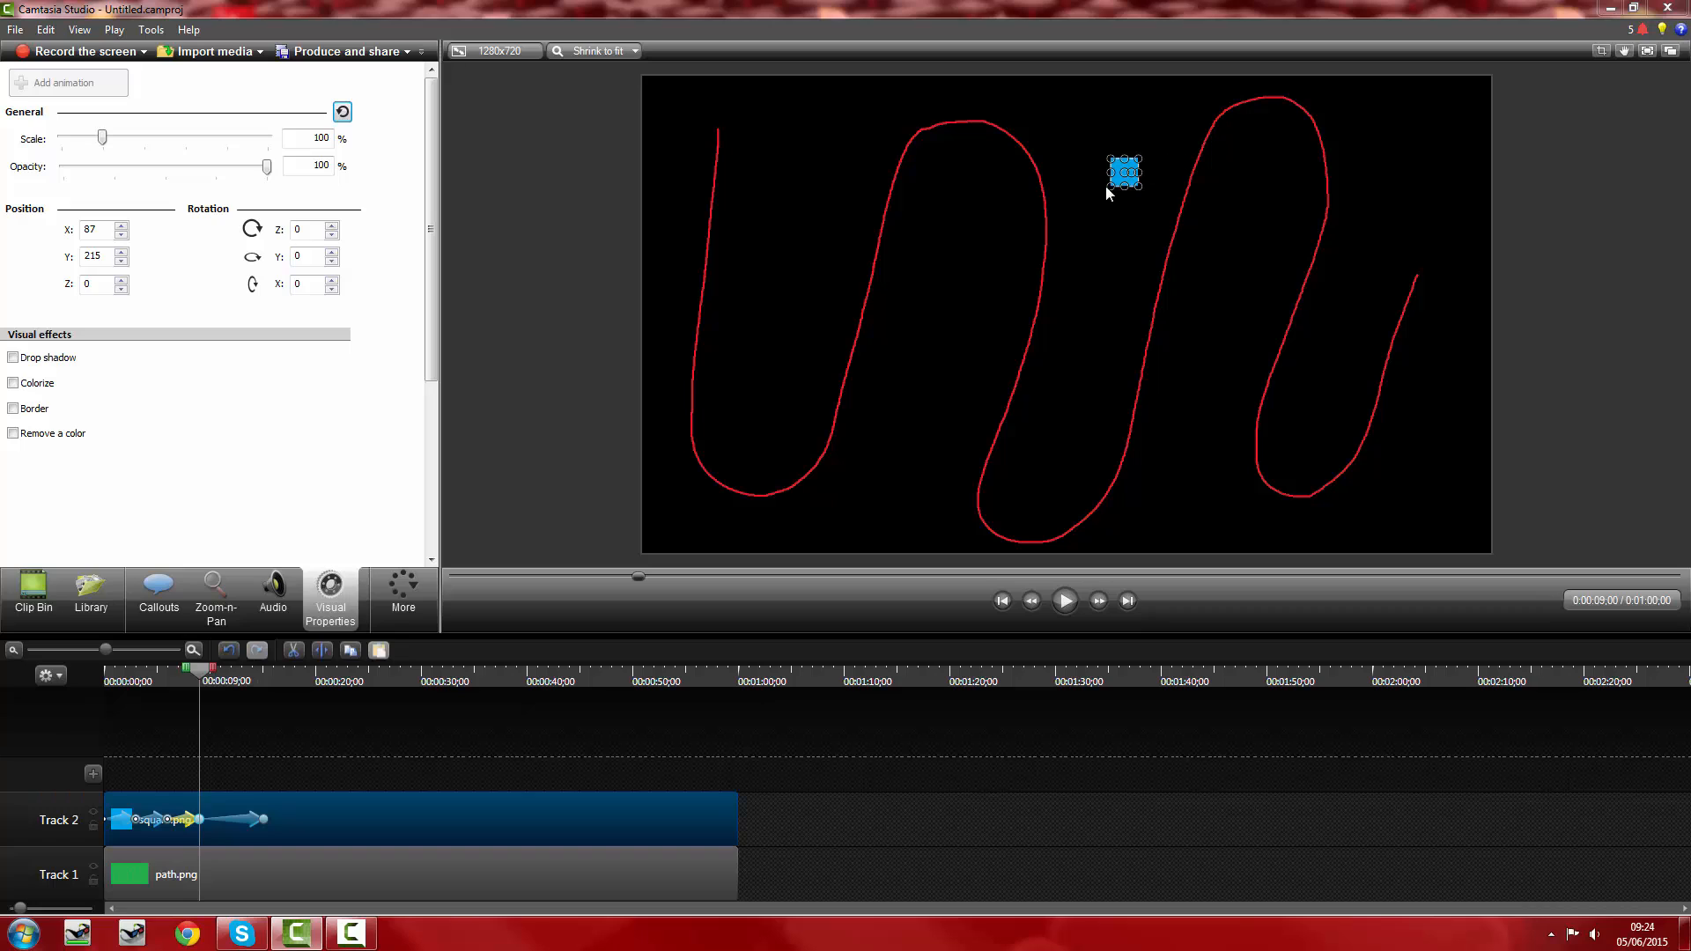
drag(1118, 179, 1017, 537)
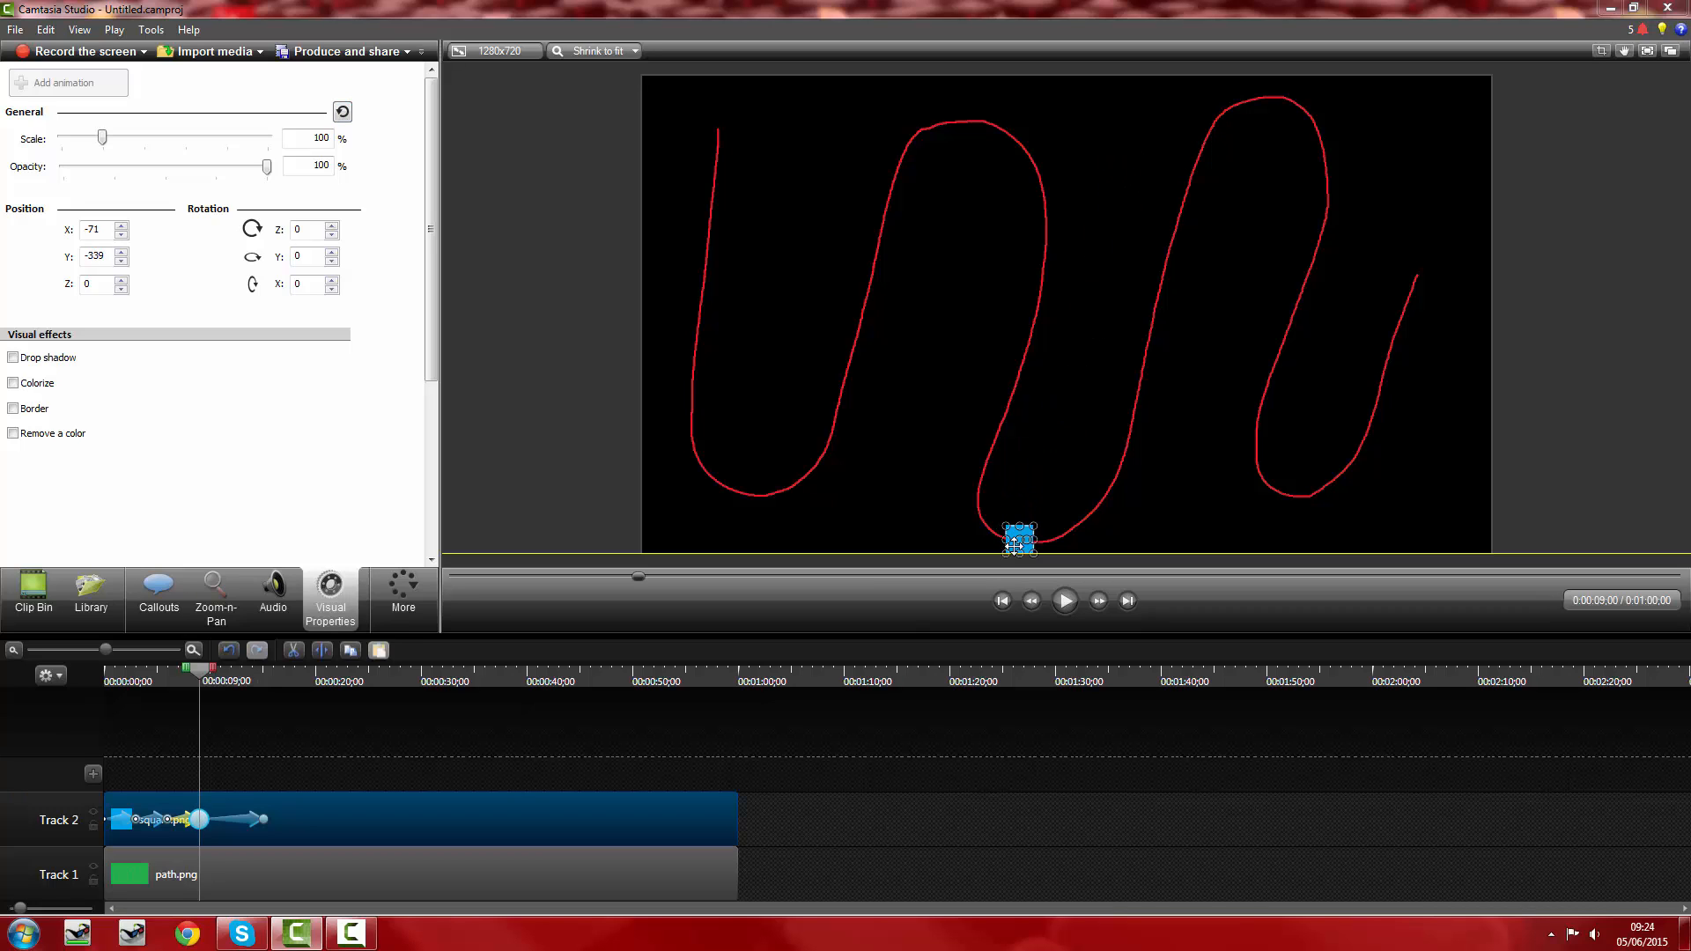
- Add an animation at 12 seconds and move the square to the top of the path's second hump, about X 319, Y 330
click(1095, 606)
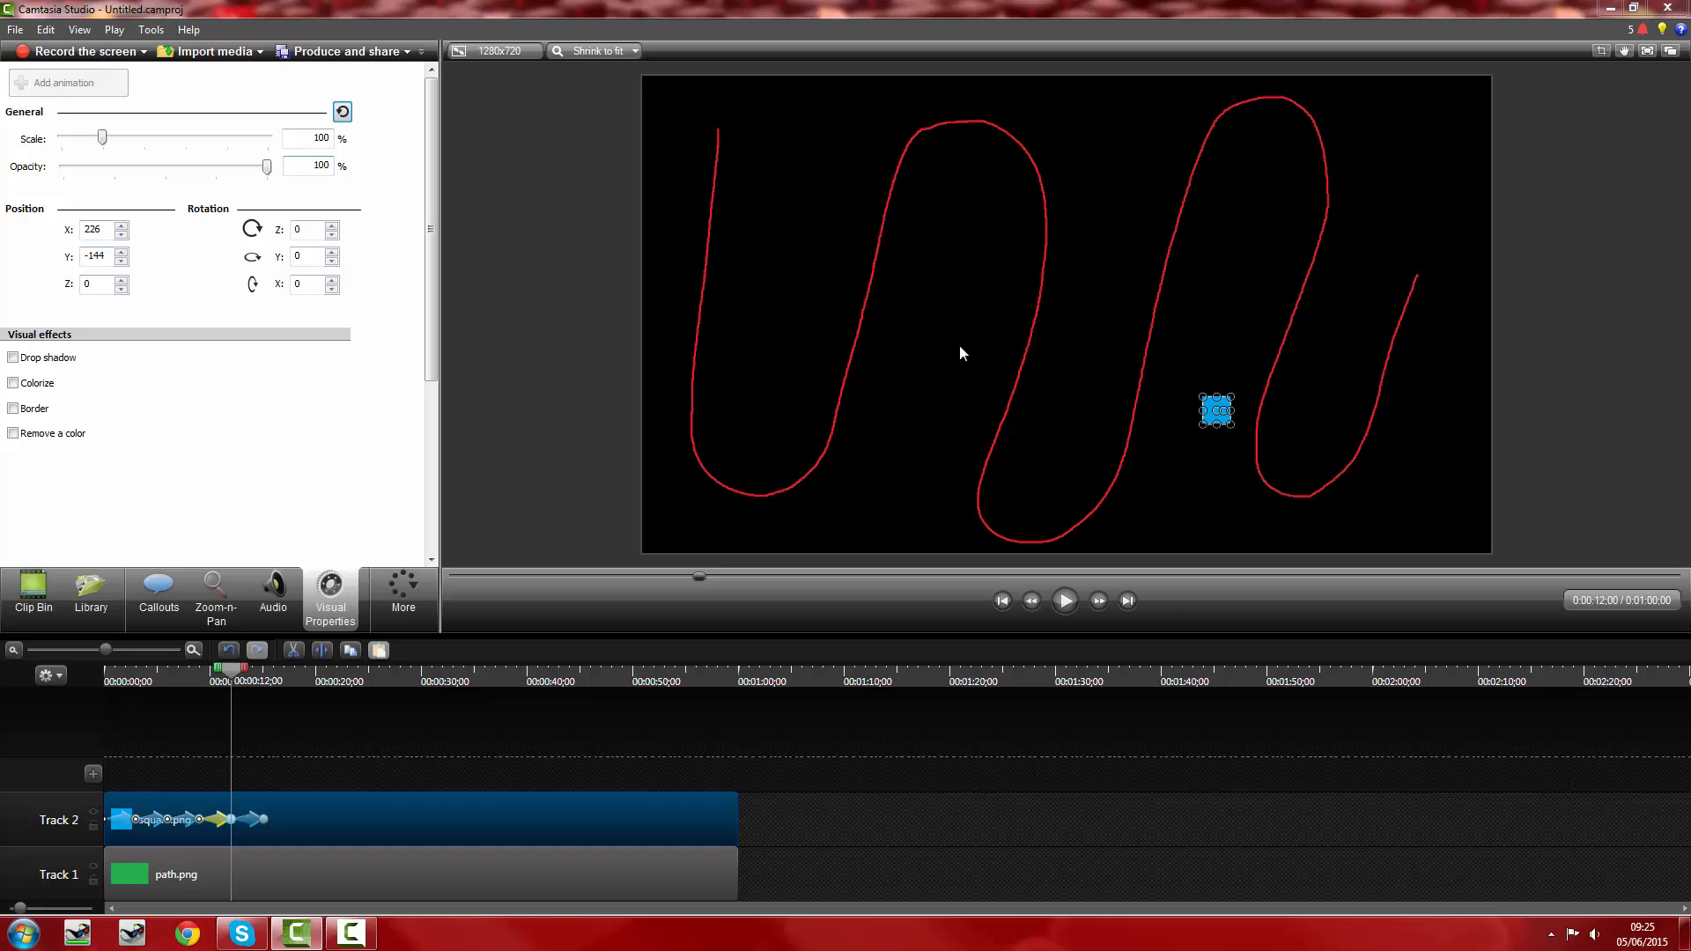
drag(1205, 420, 1267, 106)
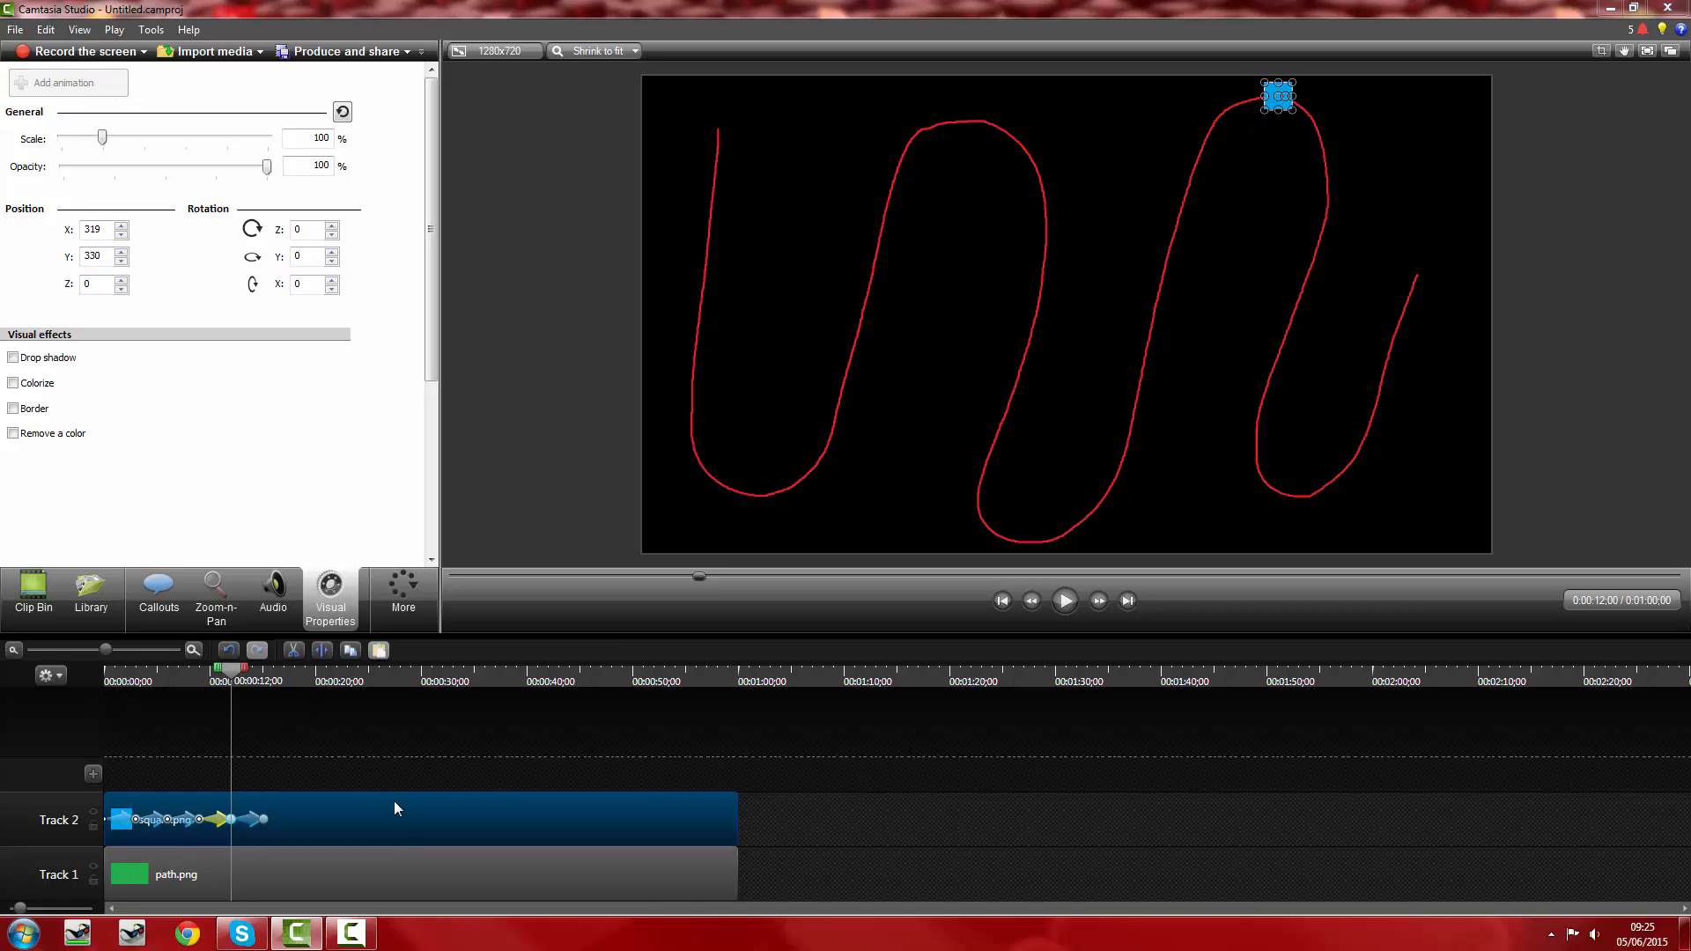
- For the 15-second animation, move the square to the bottom of the path's third dip, about X 324, Y -264
click(1099, 601)
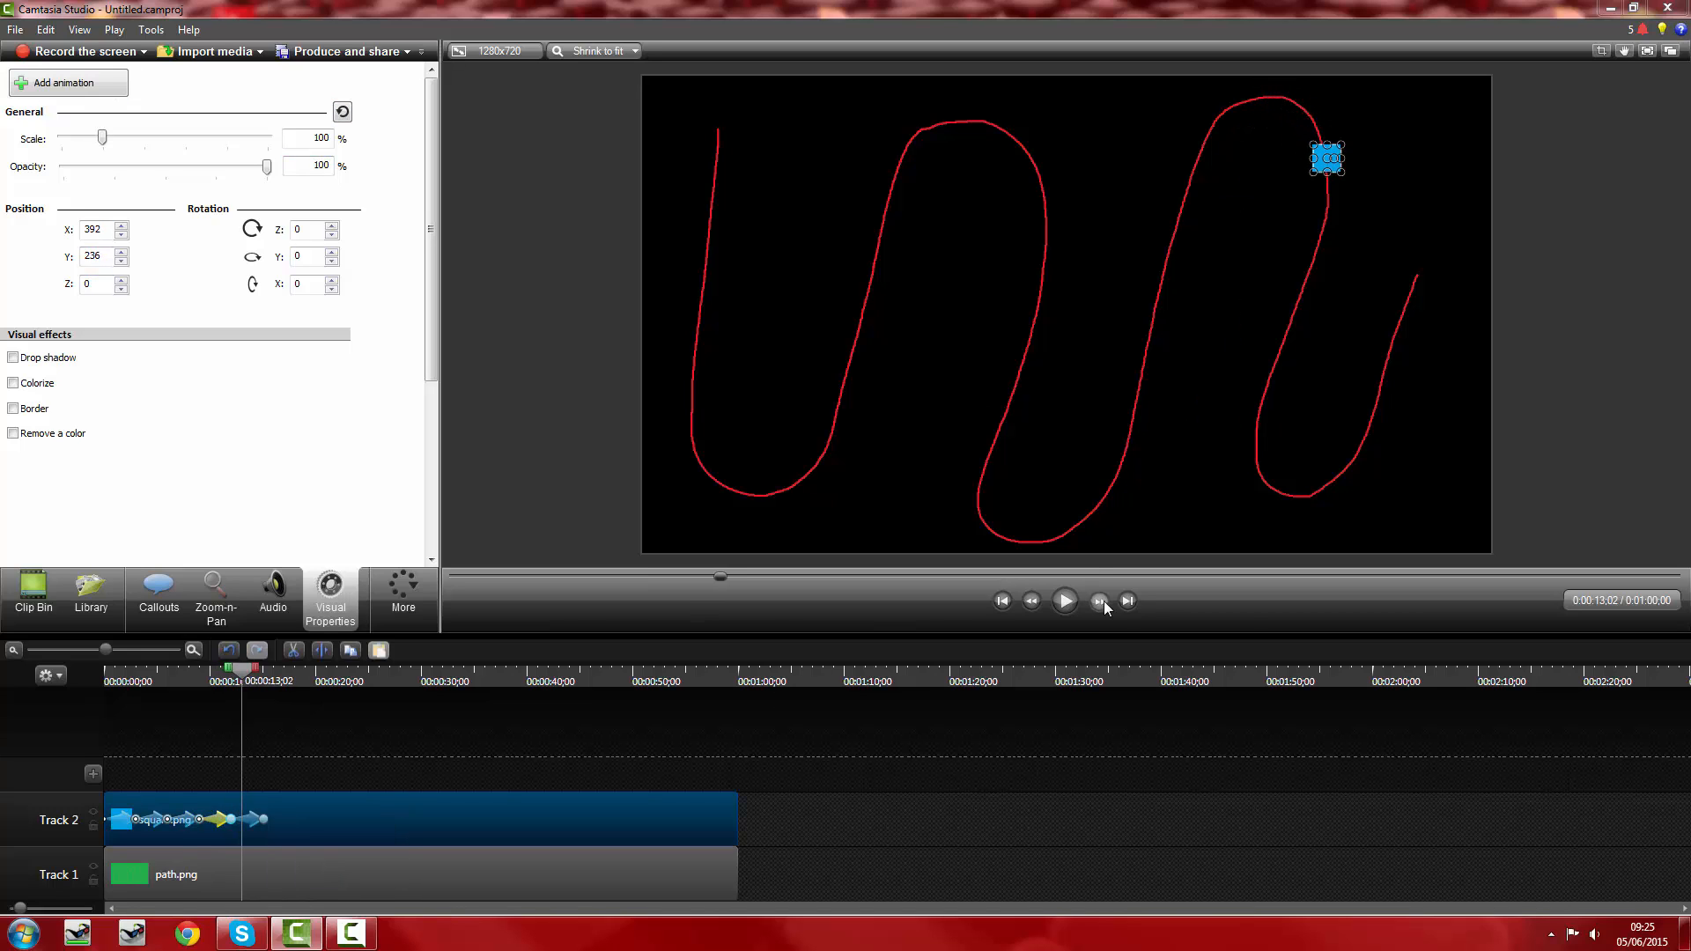
double_click(263, 819)
drag(1410, 283, 1274, 496)
- Add an animation at 18 seconds and move the square to the far end of the path, about X 531, Y 61
click(1099, 600)
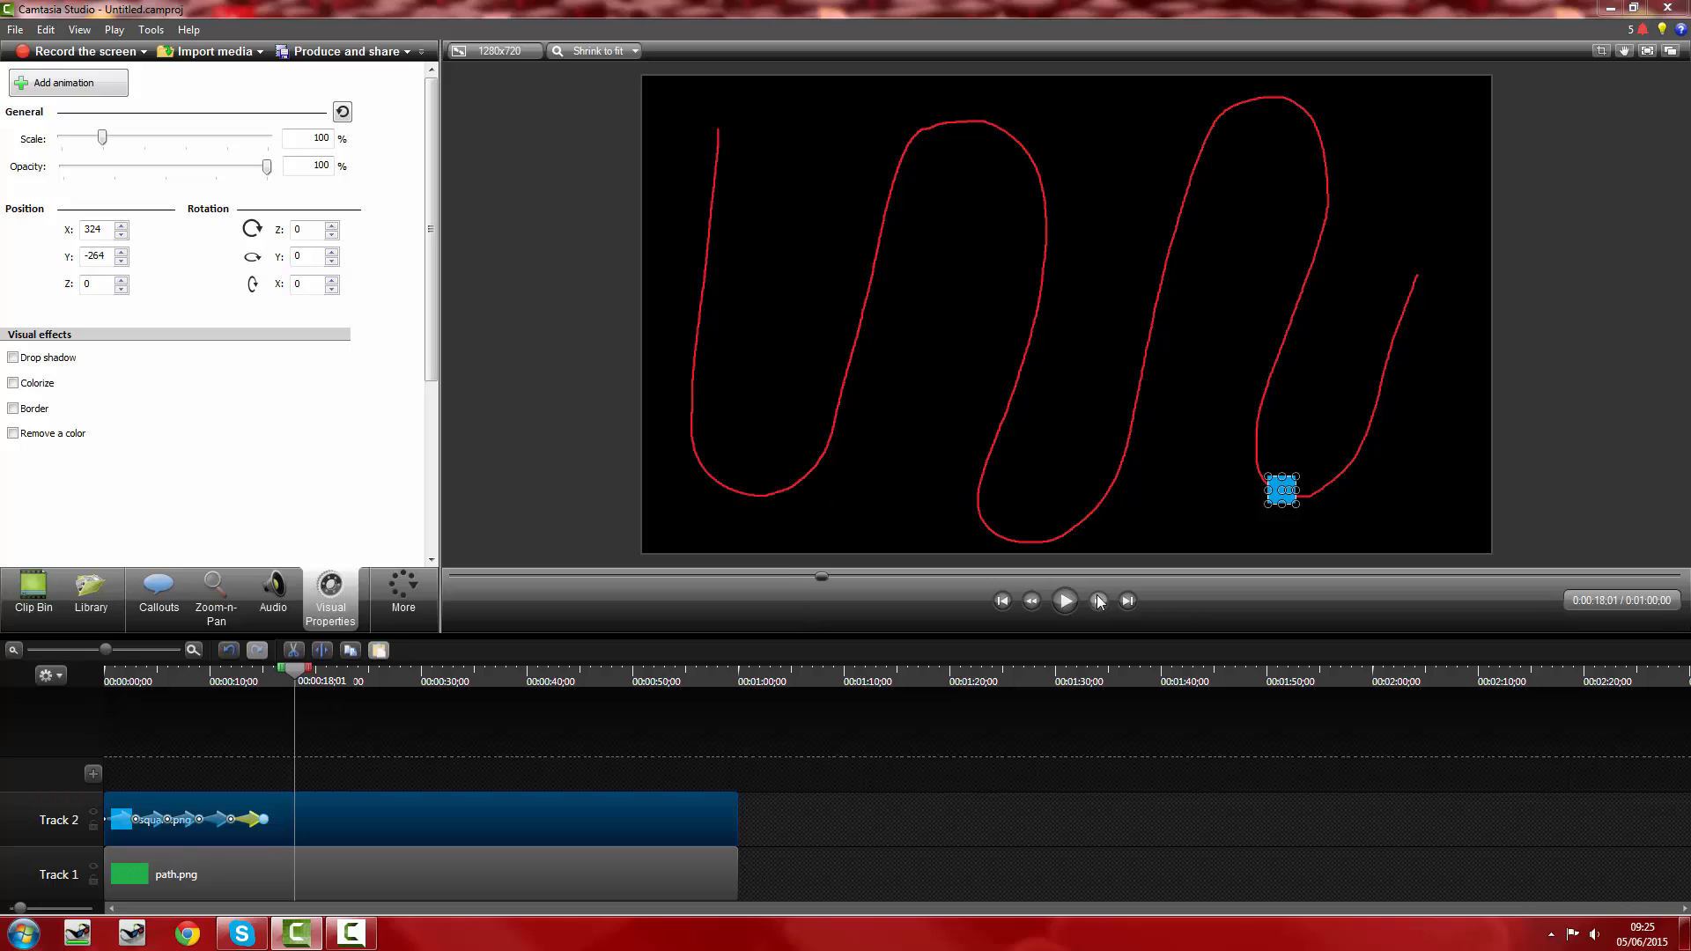
click(1033, 603)
click(96, 89)
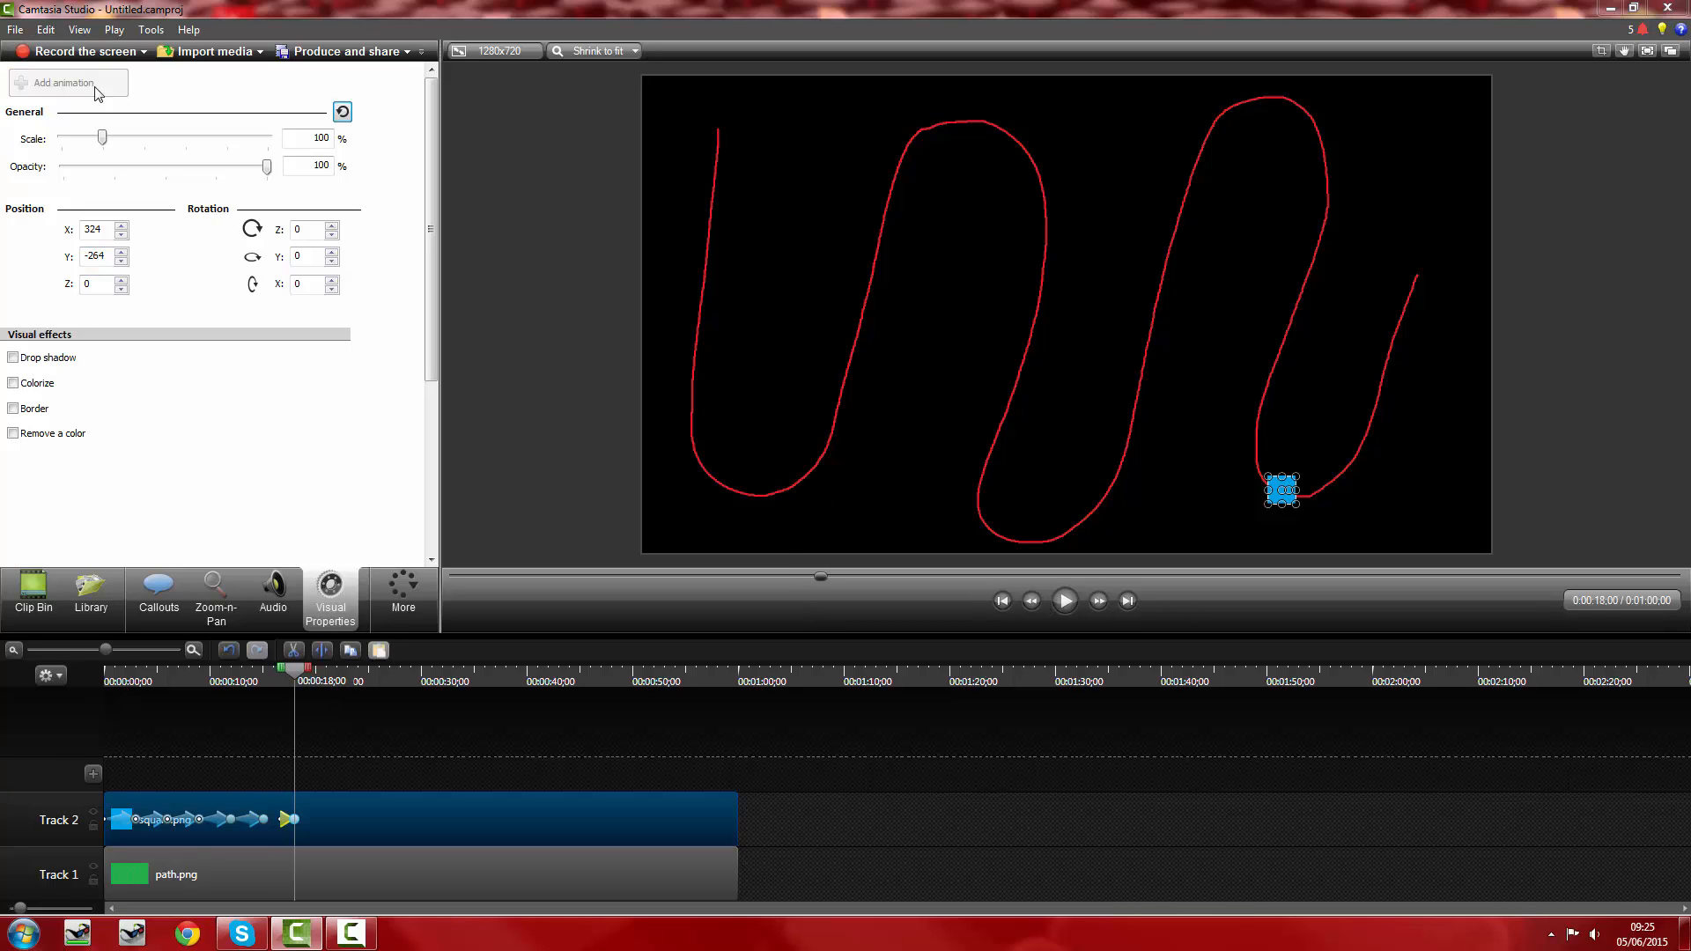
drag(1275, 496, 1414, 280)
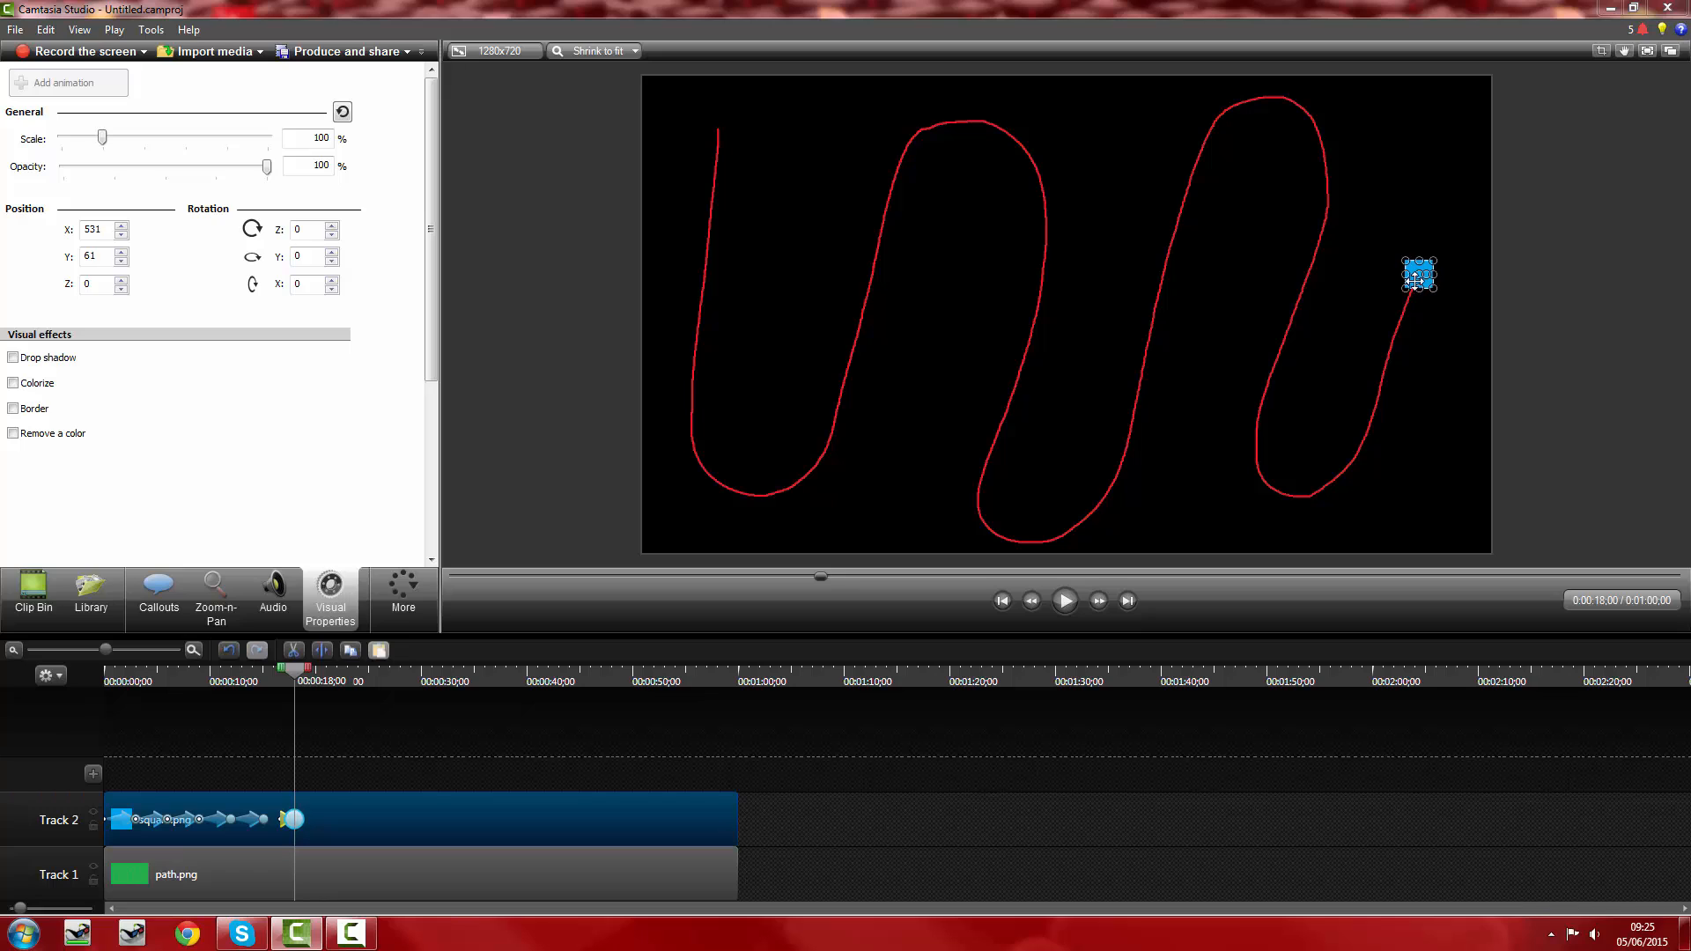
- Extend the last animation back to start at about 15;05 with a duration of about 2;25, and play back the square's motion
click(92, 675)
click(1065, 603)
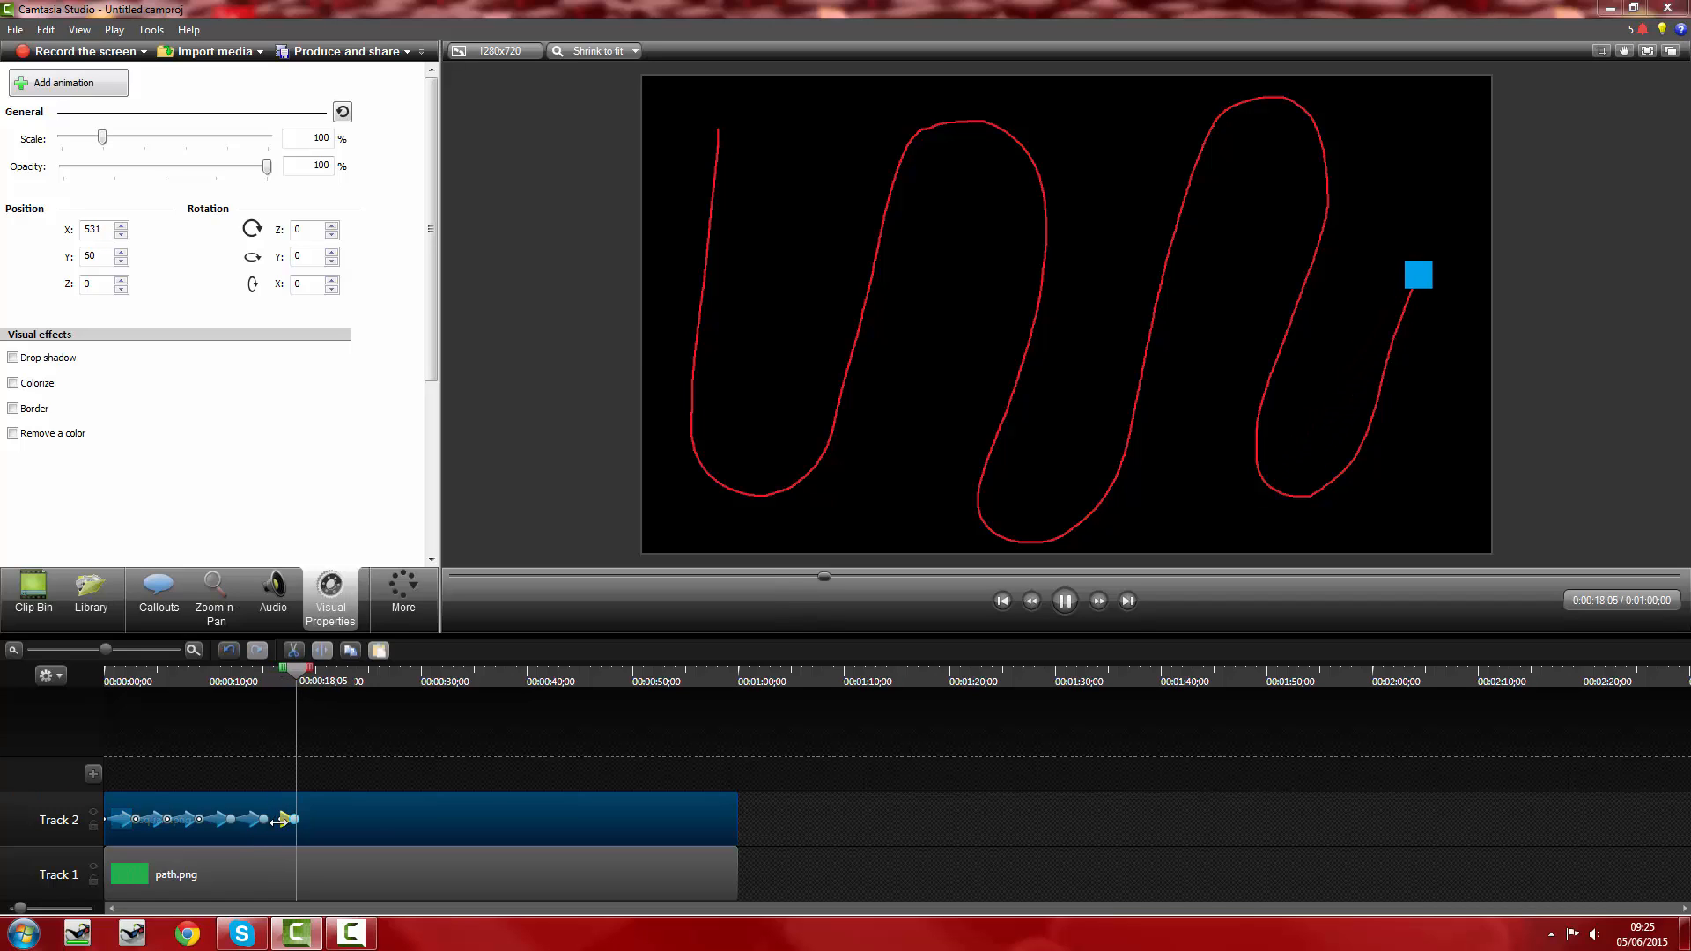
drag(280, 824, 260, 826)
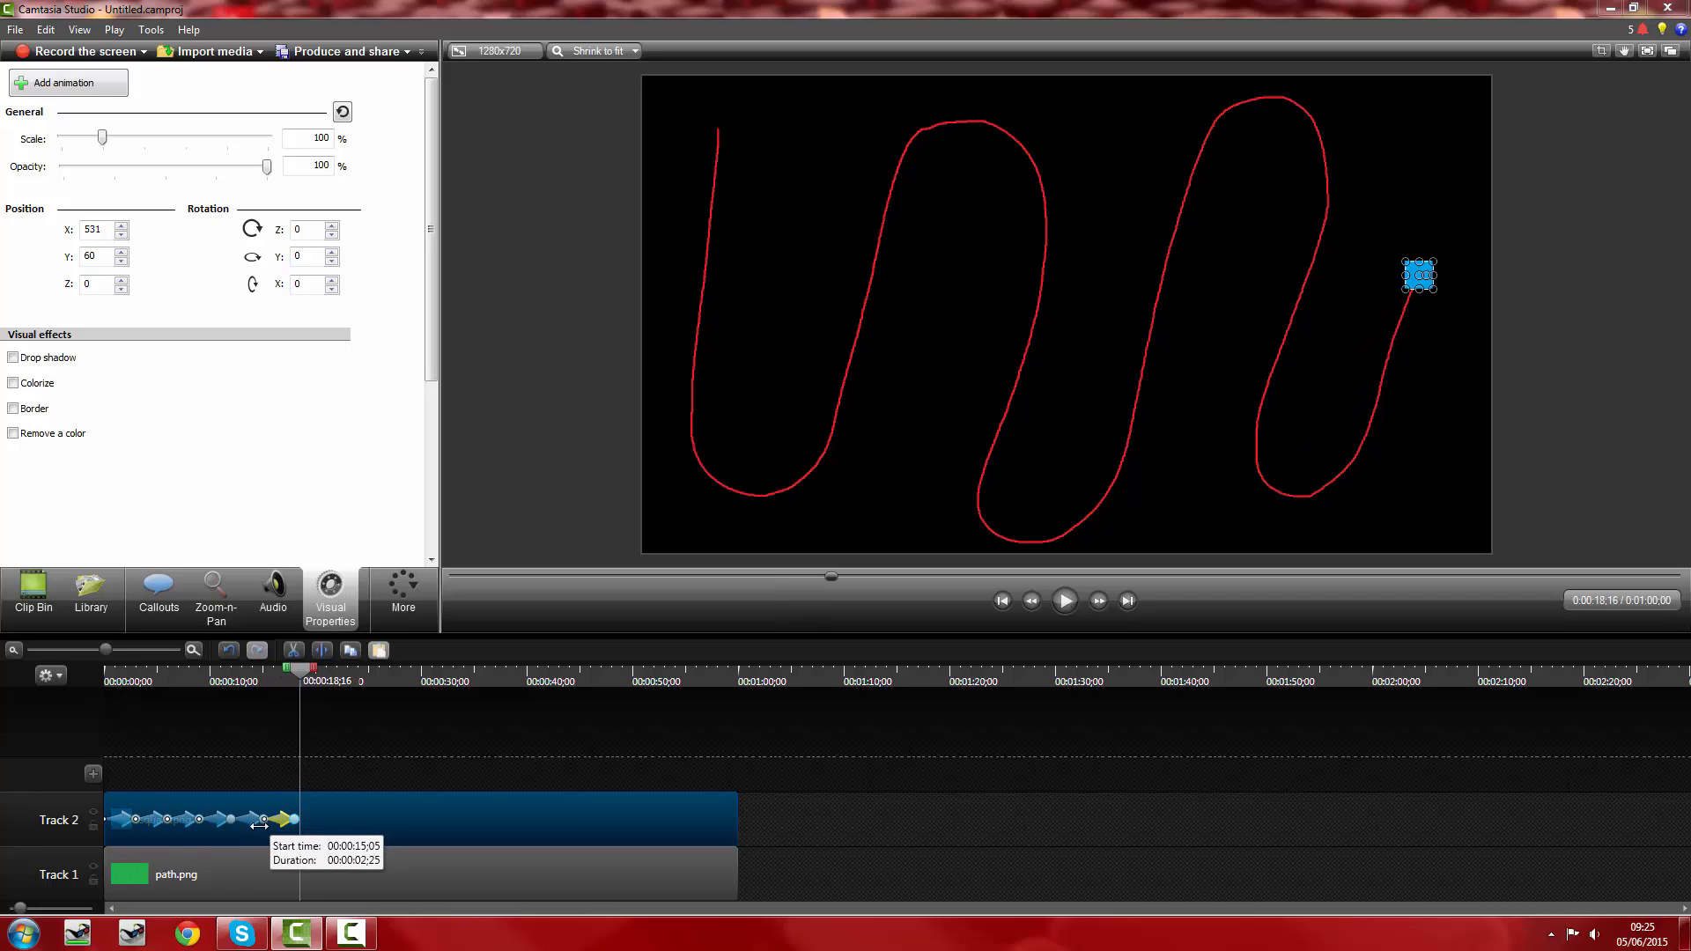
click(256, 682)
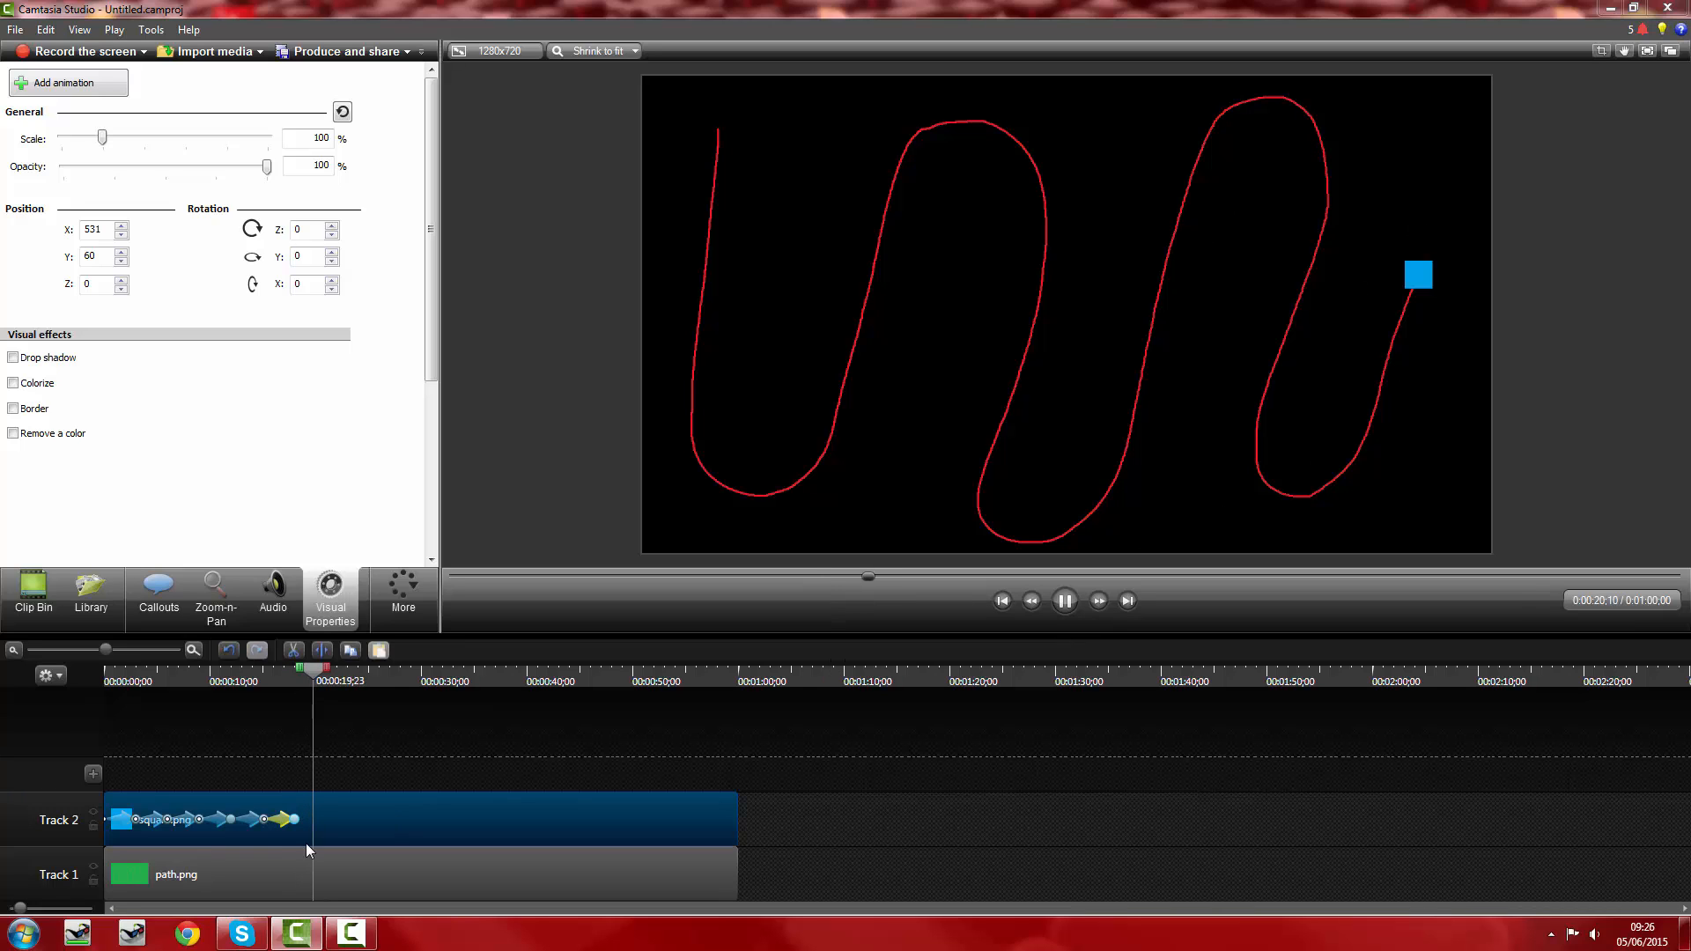
click(1065, 602)
- Add an animation at 1;20 and move the square onto the lower-left side of the path's first dip, about X -565, Y -195
drag(123, 678, 124, 683)
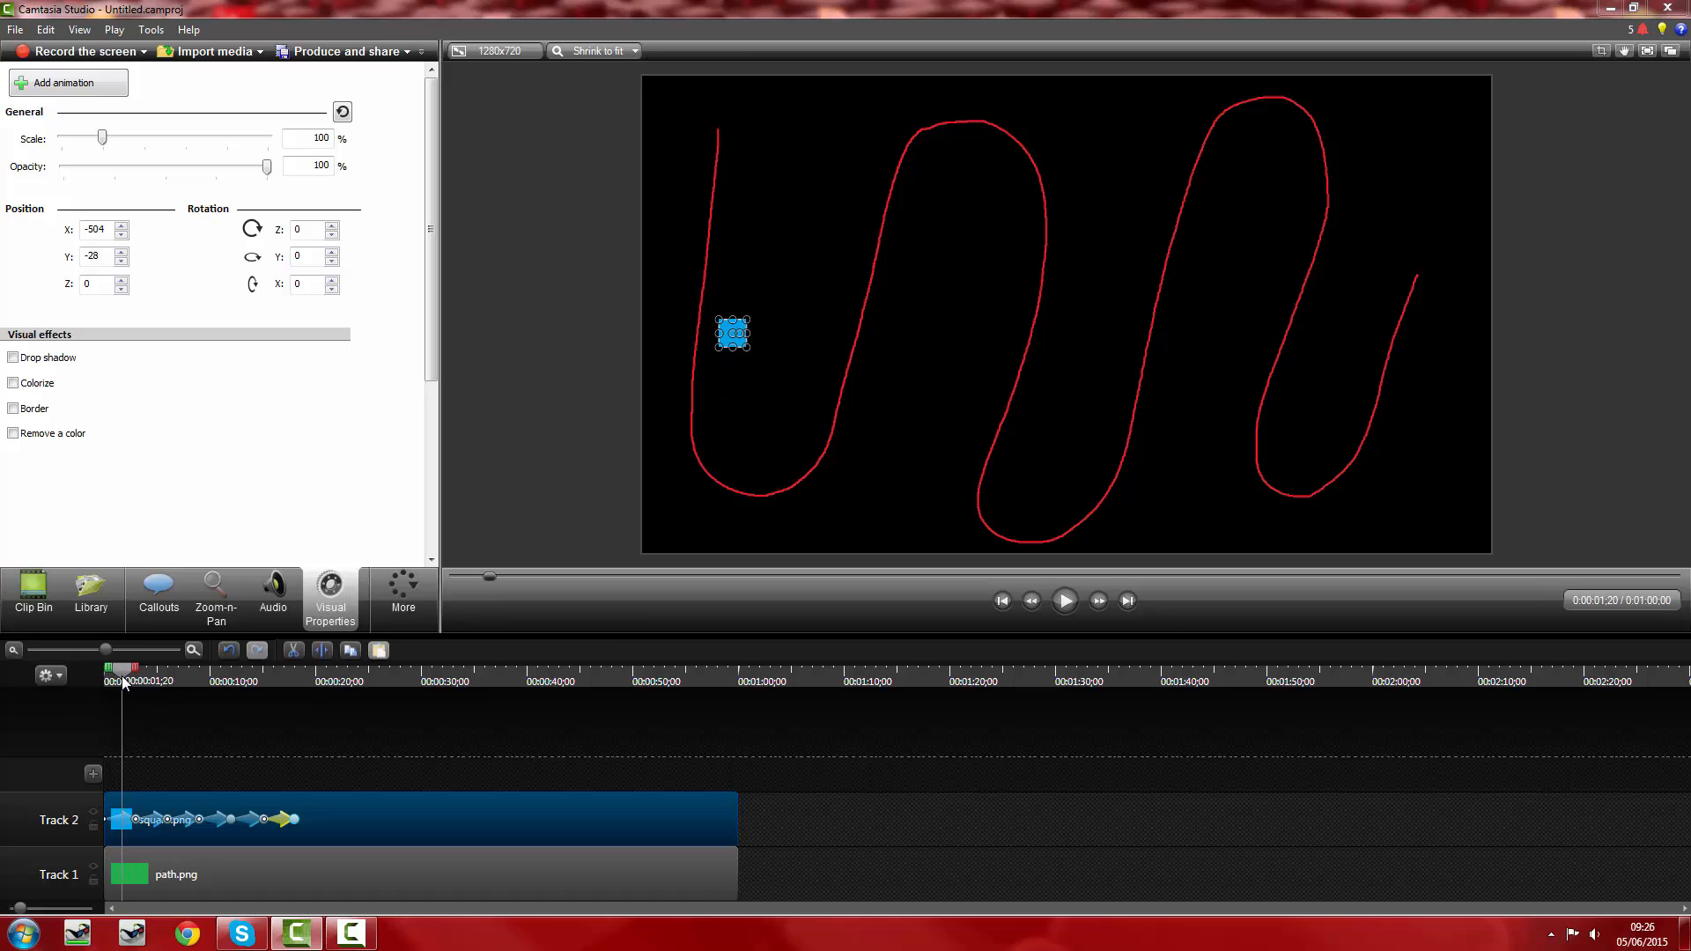
click(57, 88)
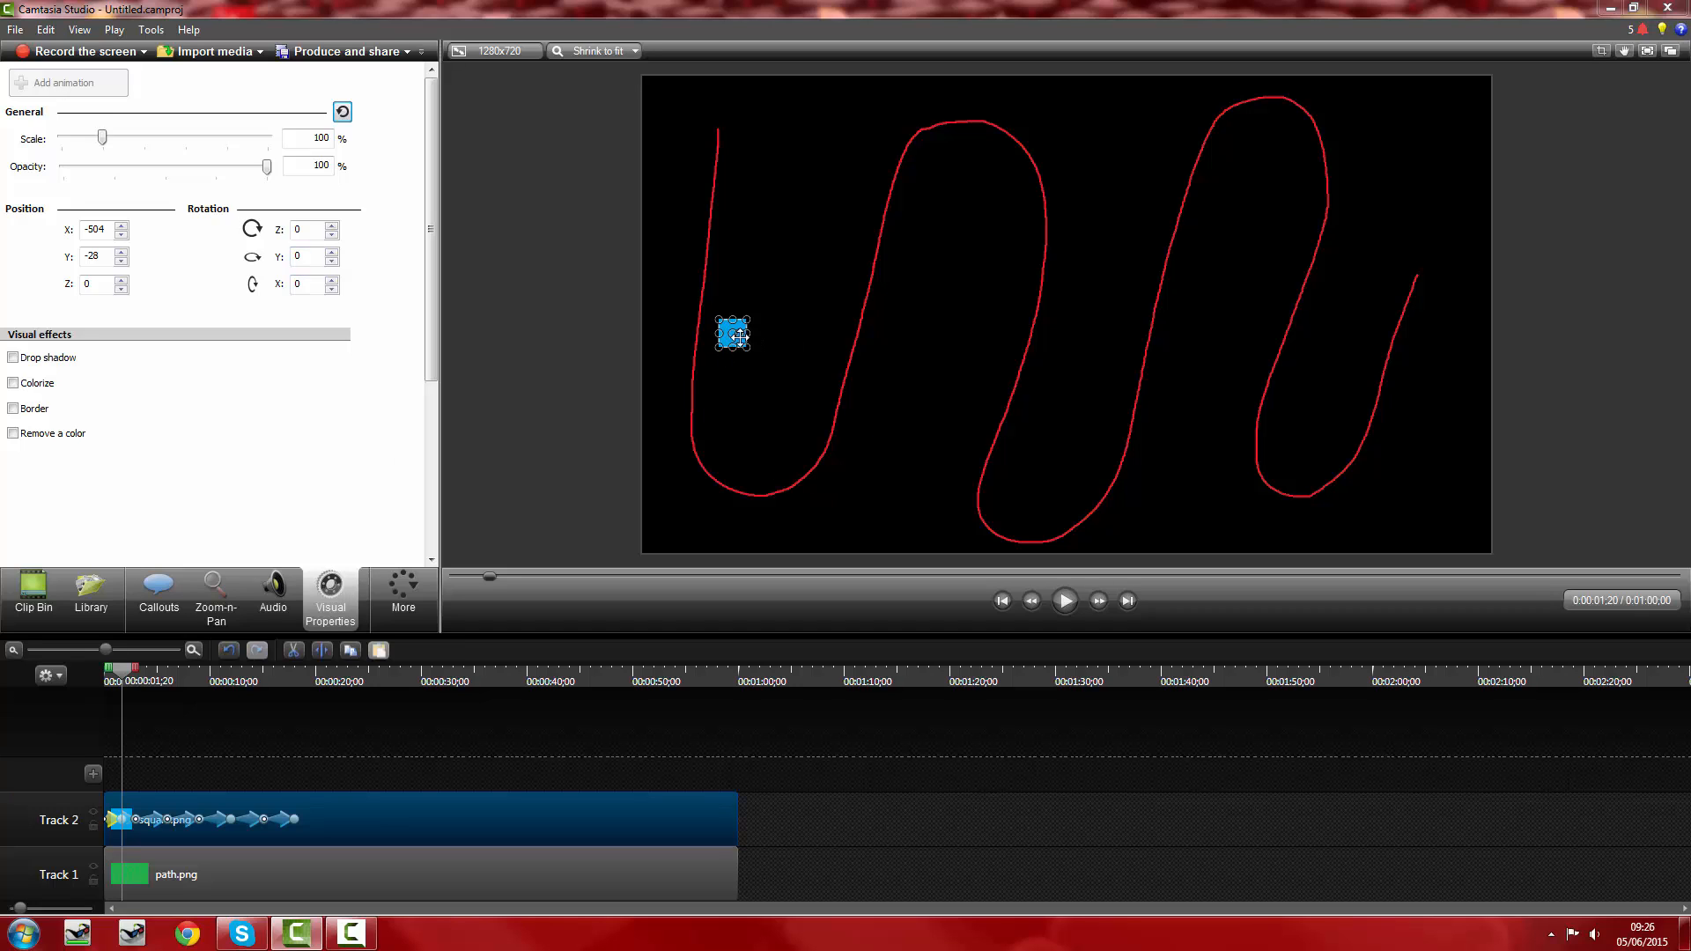
drag(723, 337, 684, 431)
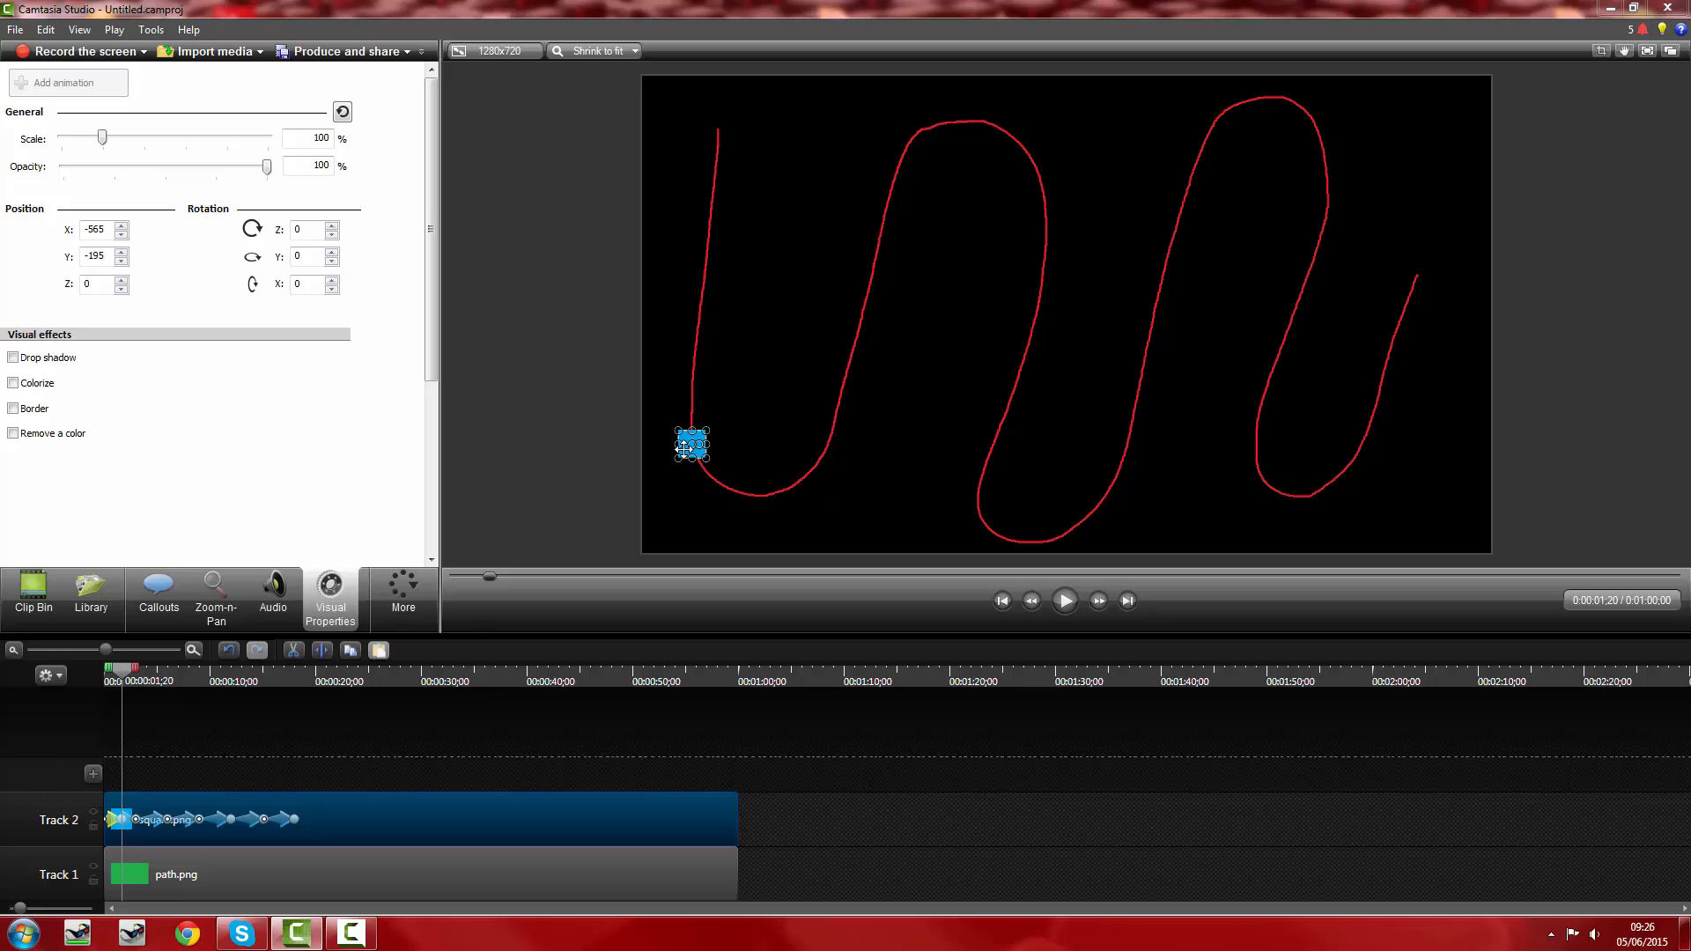
- Add an animation at 4;02 and move the square onto the lower-right side of the path's first dip
click(1099, 600)
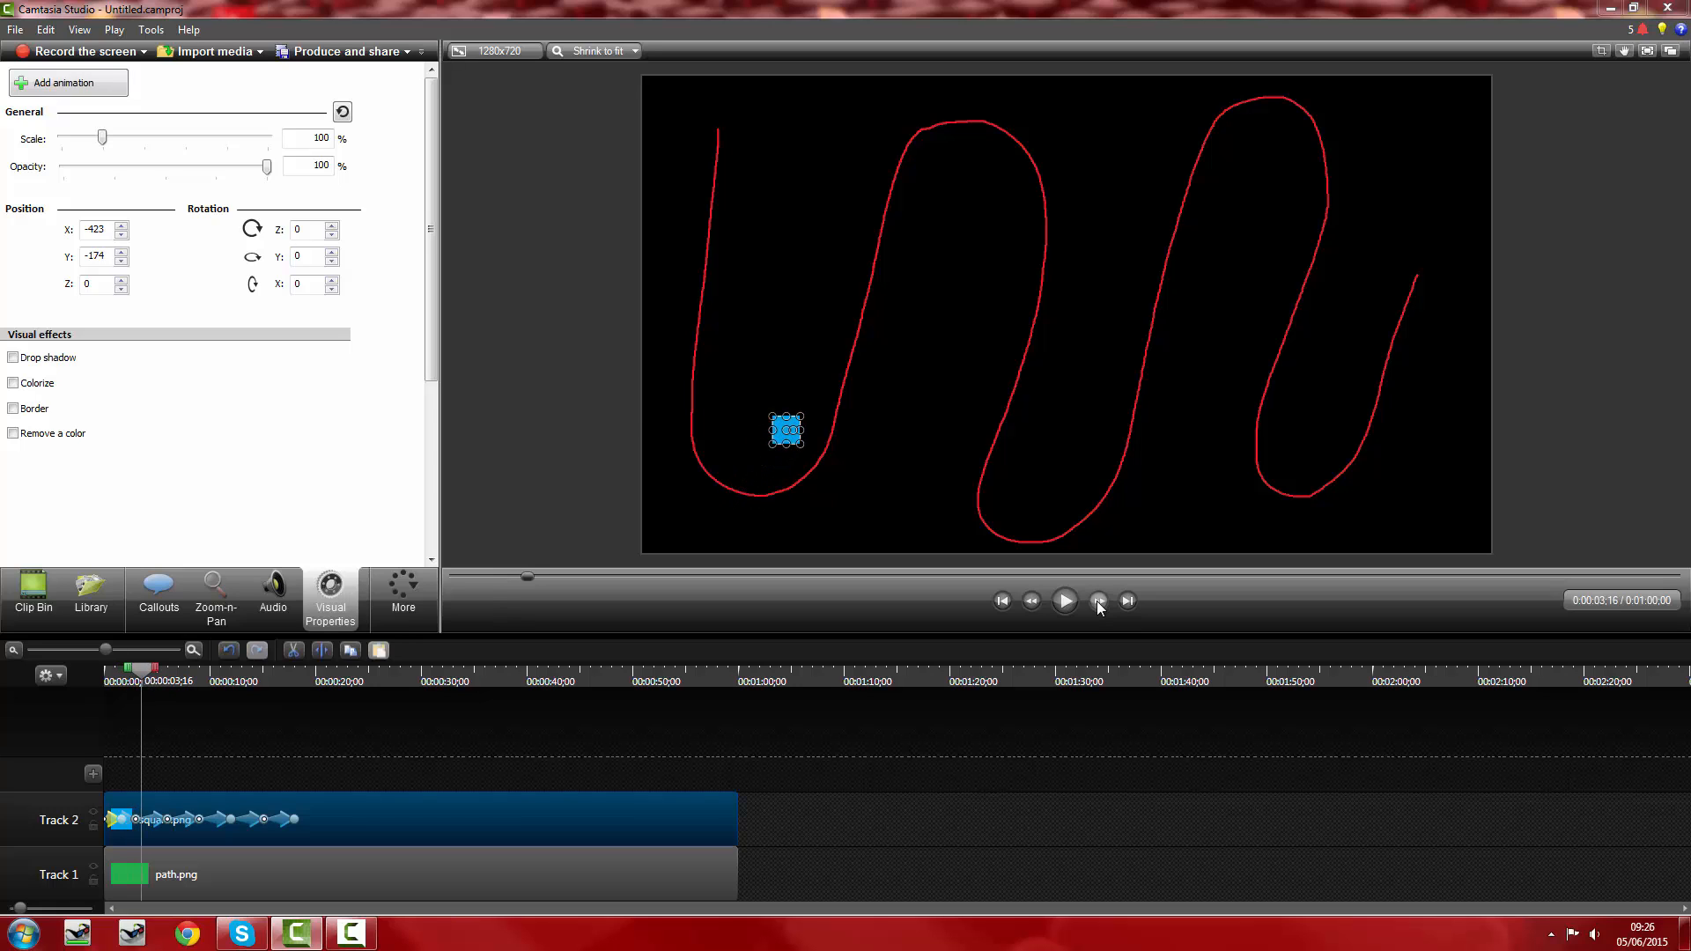
click(91, 84)
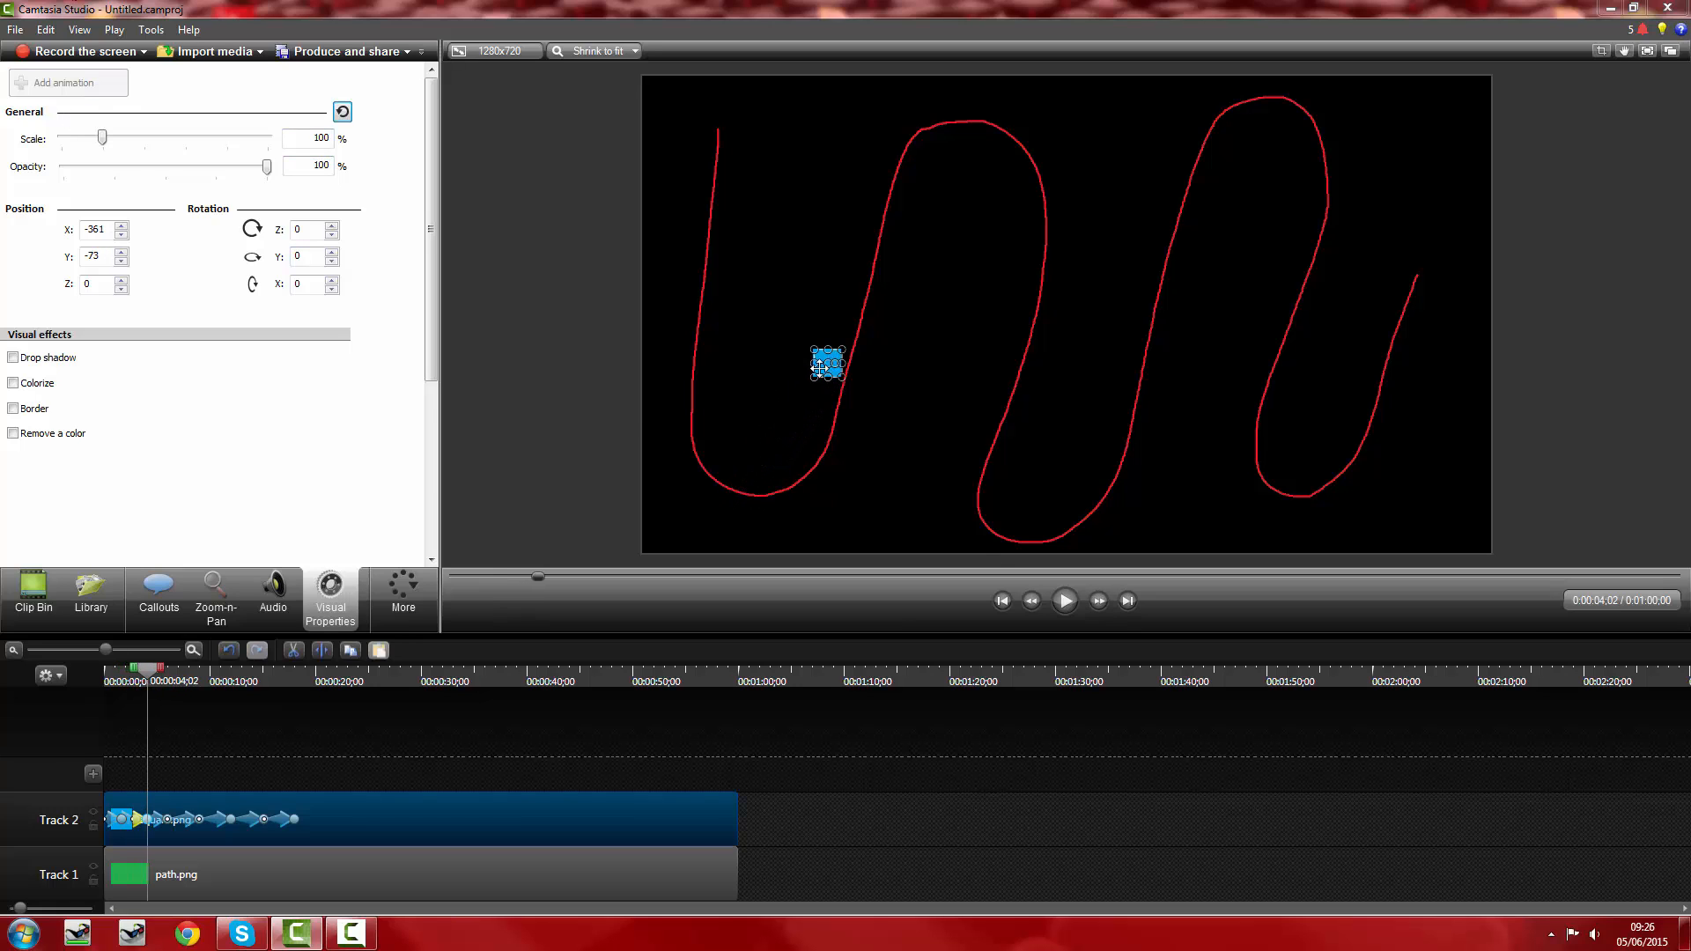
drag(819, 366, 811, 457)
- Add an animation at about 5 seconds and move the square onto the upper-left side of the path's first hump
click(1099, 601)
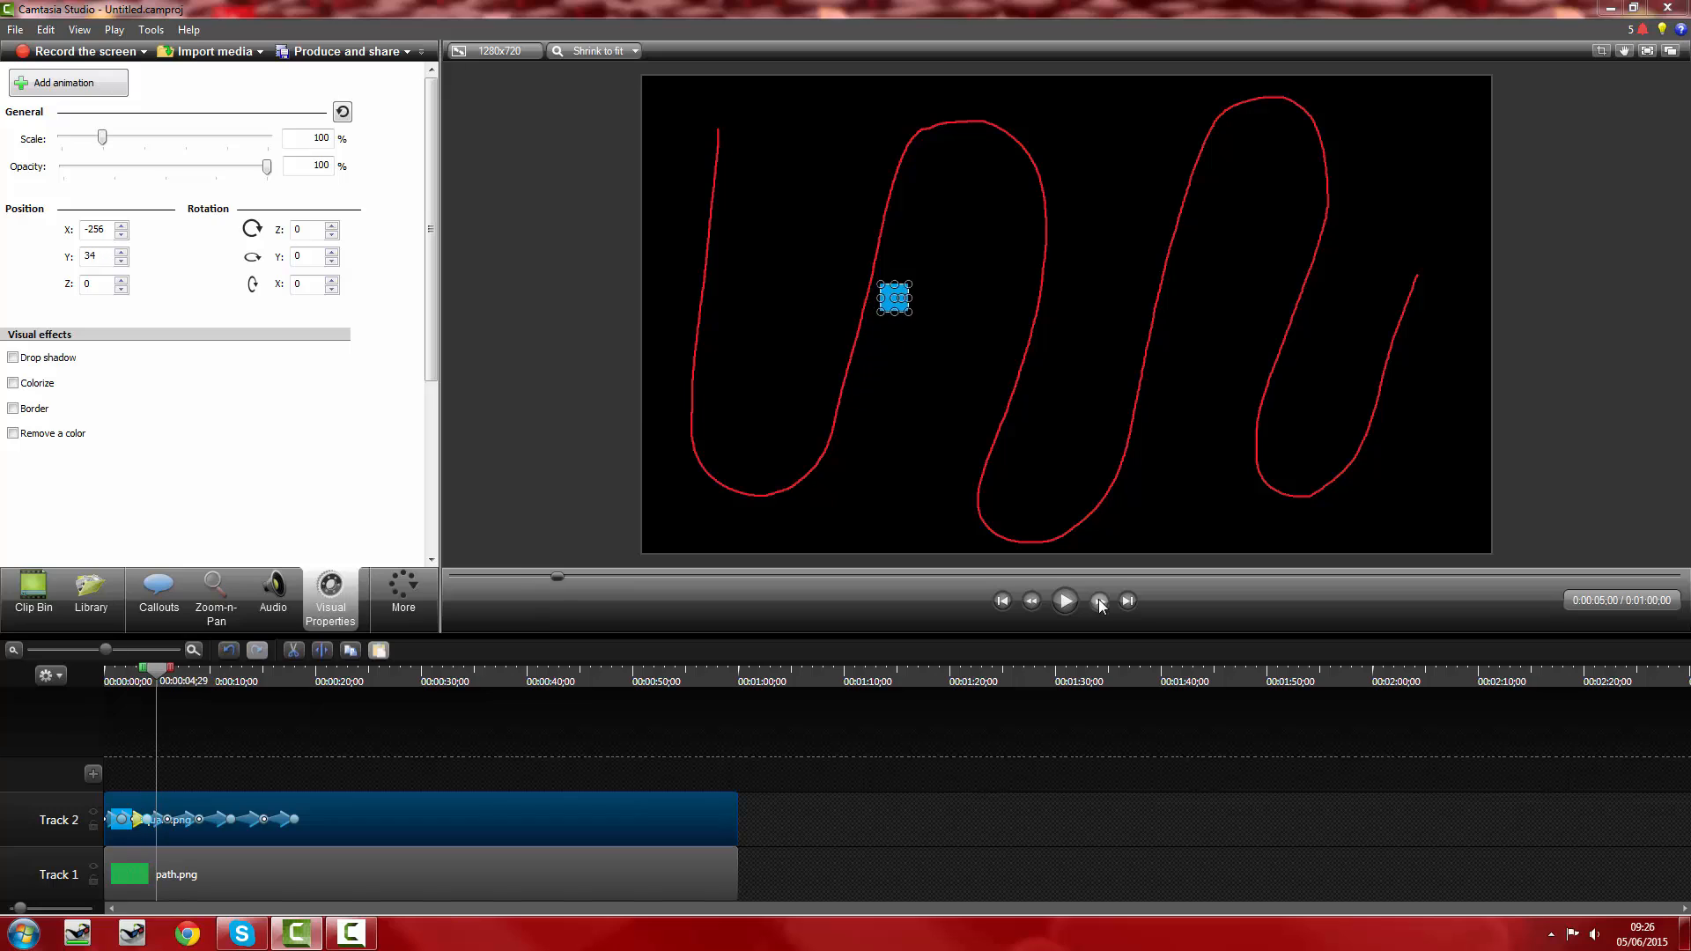
click(1031, 601)
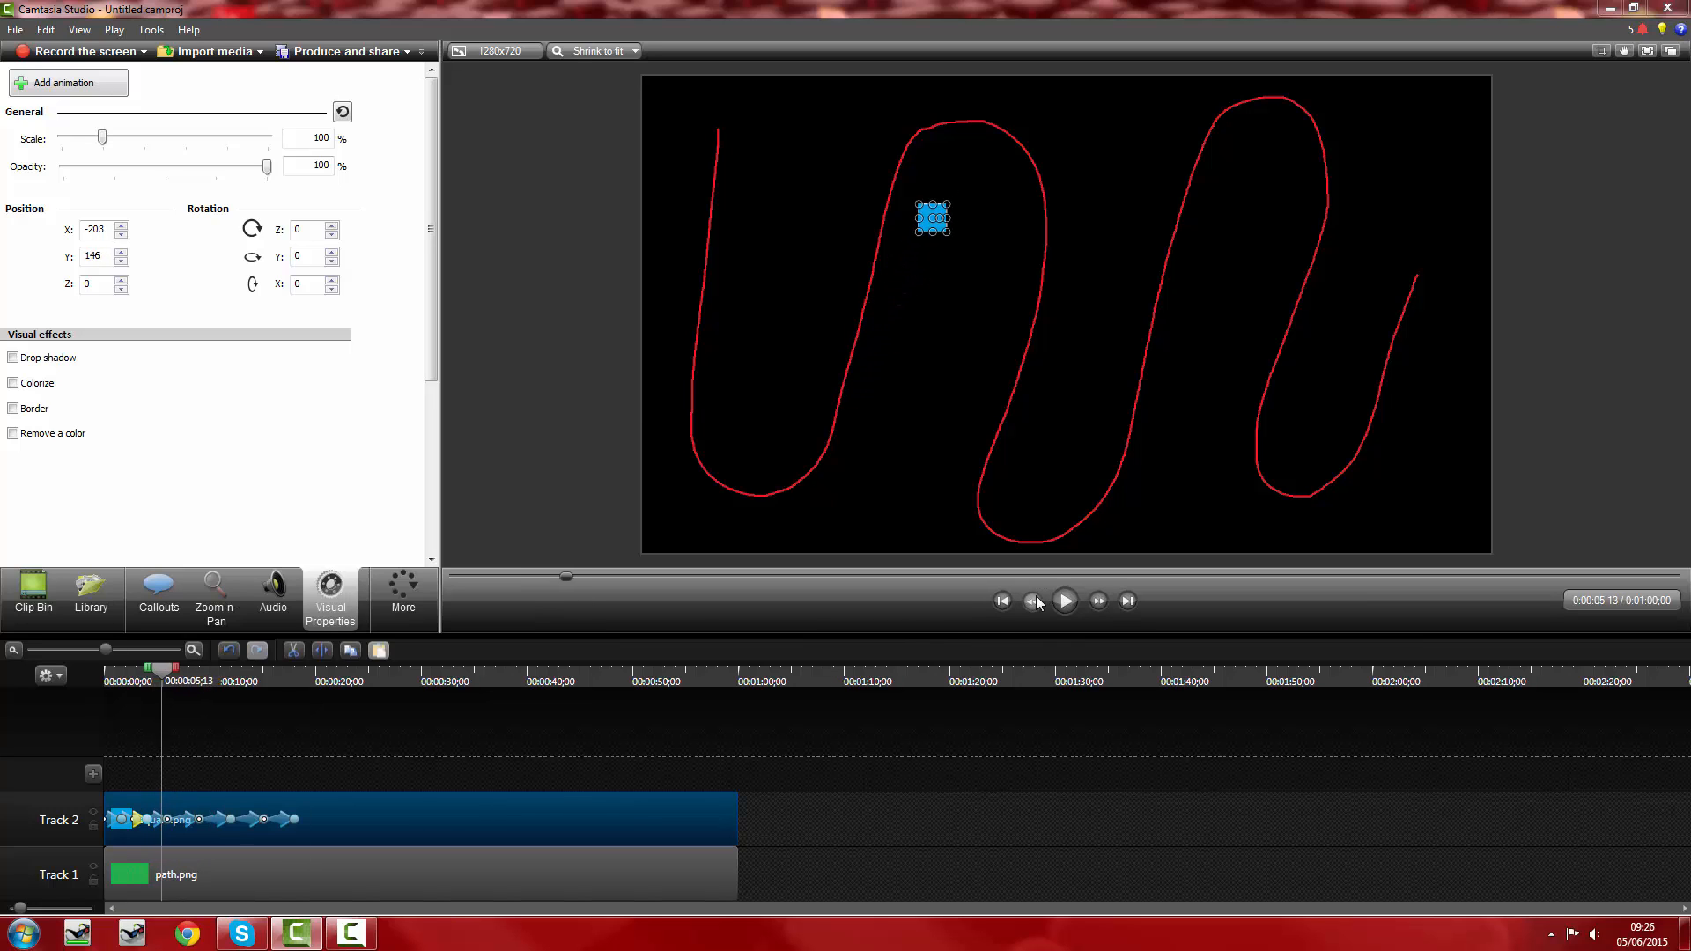
click(62, 84)
drag(905, 274, 902, 157)
- Add an animation at 6;18 and move the square onto the upper-right side of the path's first hump
click(1099, 601)
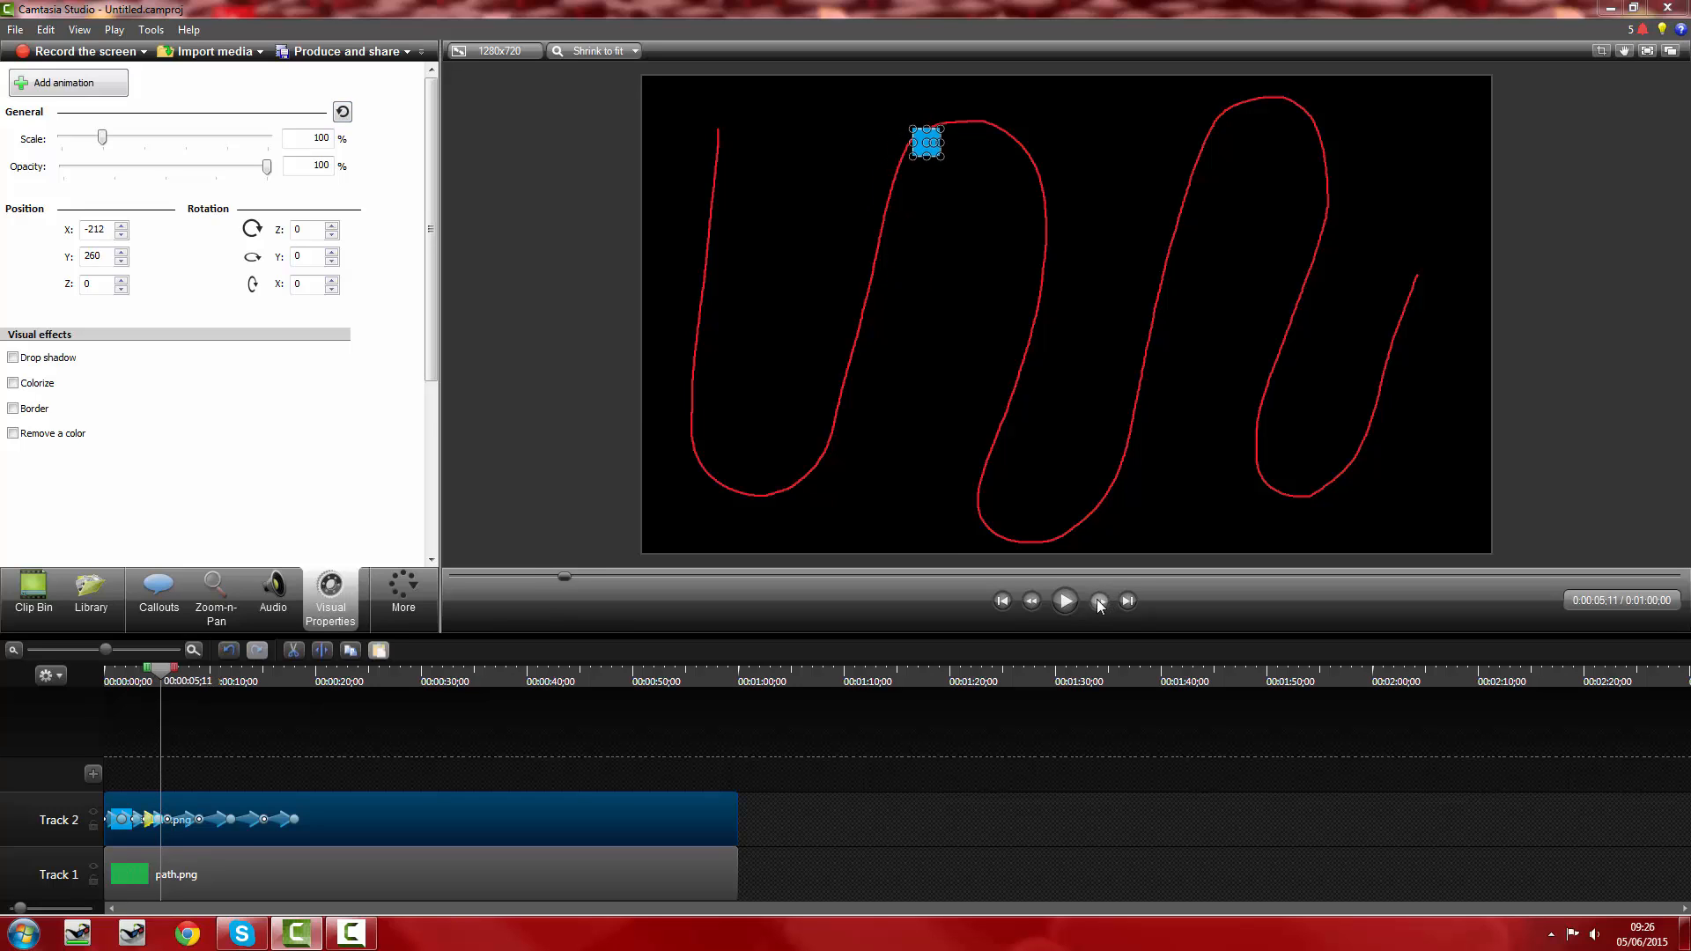
click(81, 90)
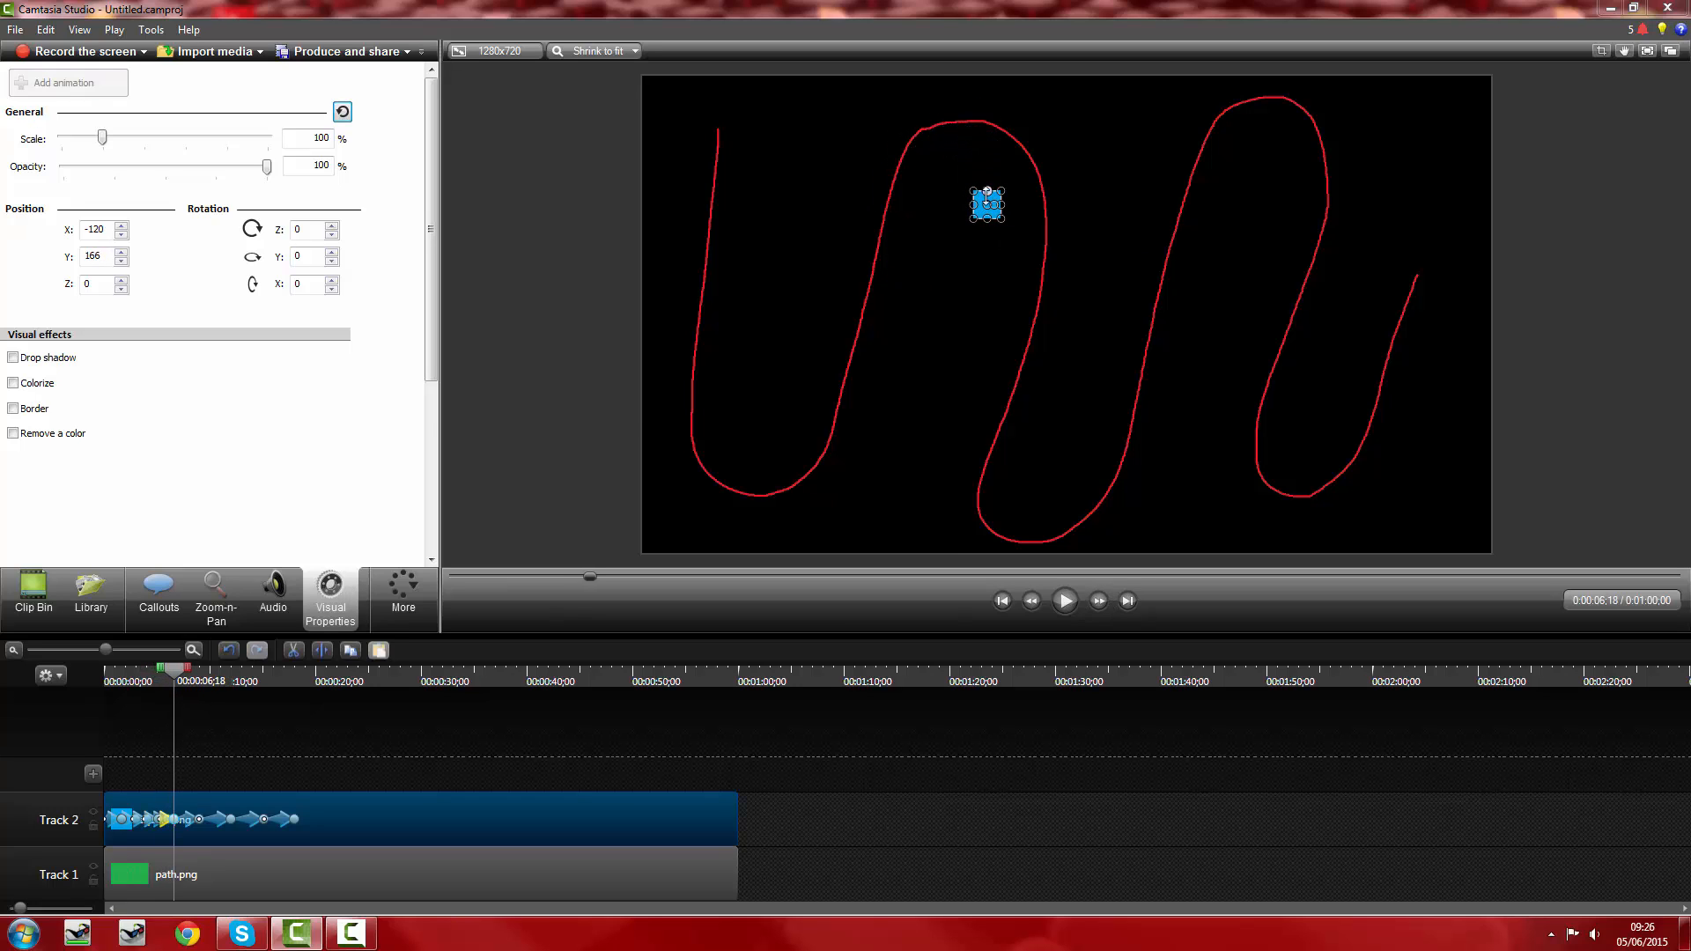
drag(984, 211, 1033, 168)
- Play the refined animation from the start to check how closely the square follows the path
drag(134, 671, 103, 674)
click(192, 652)
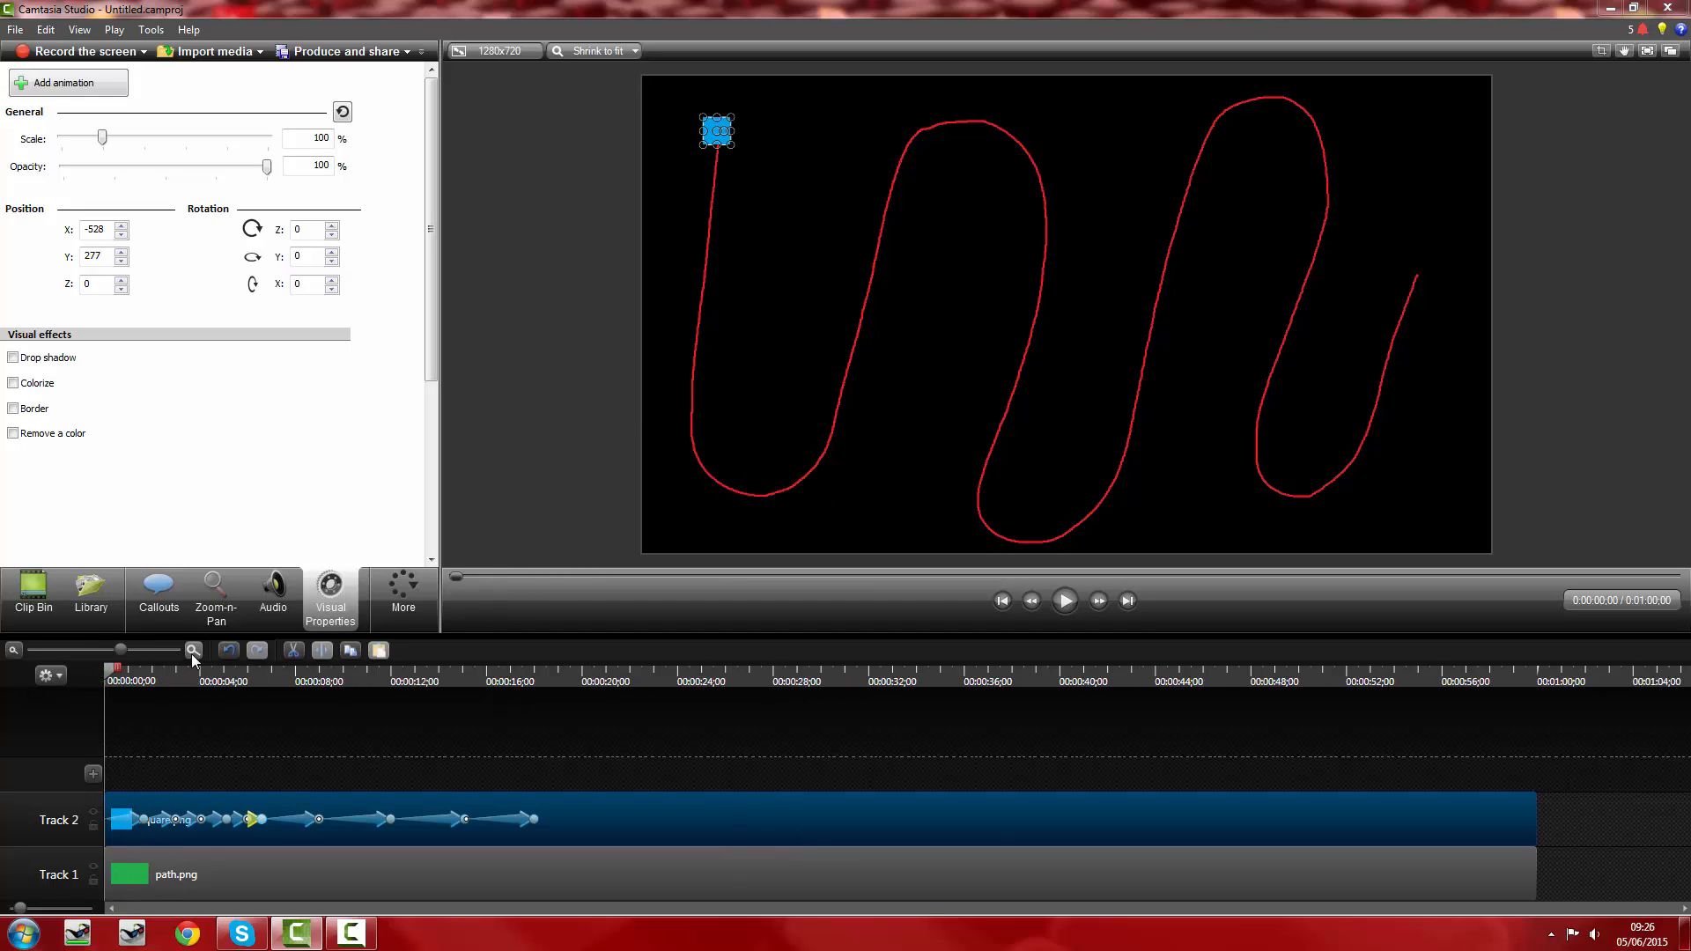
click(192, 651)
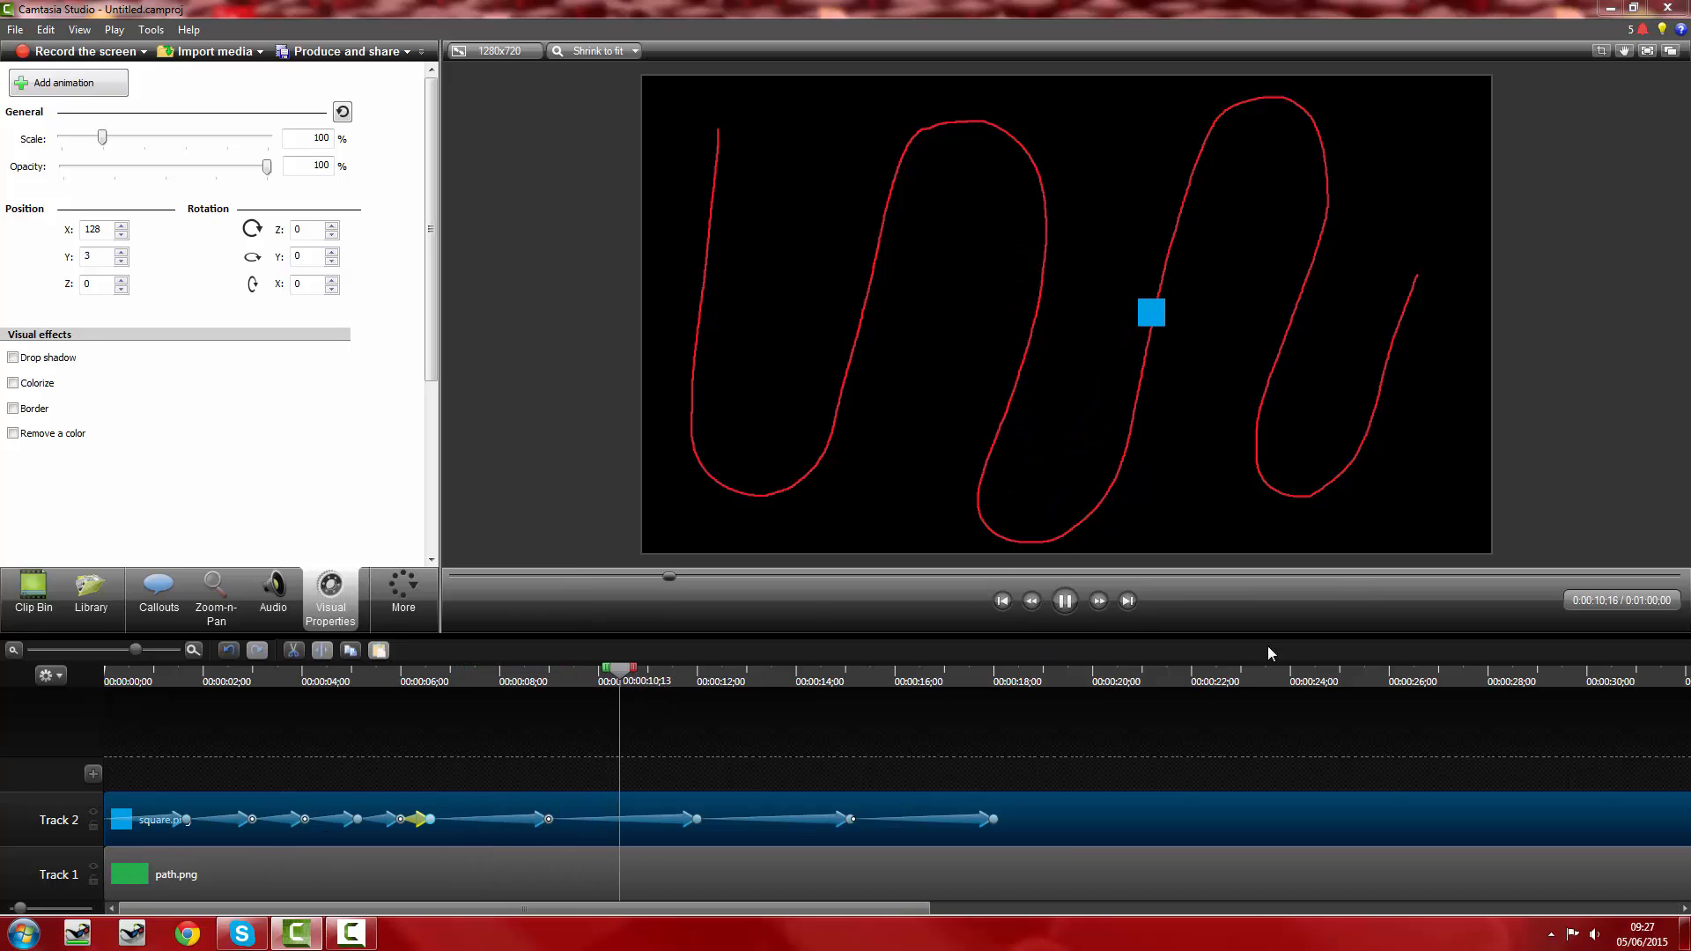
click(1065, 602)
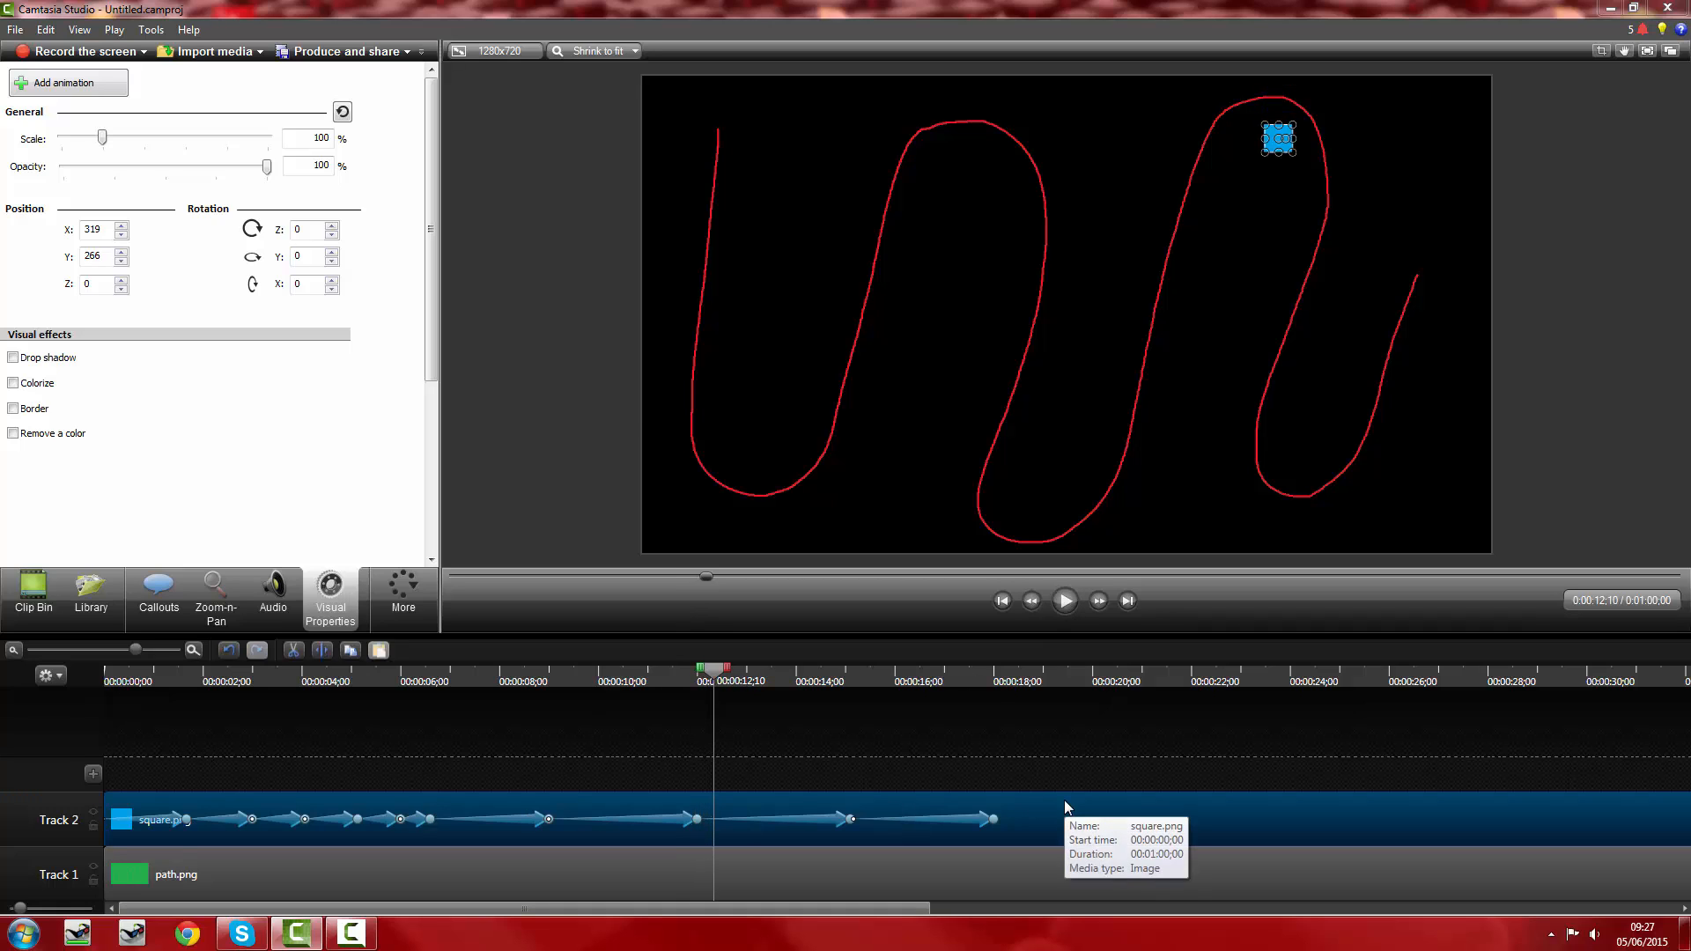
- Delete the square.png and path.png clips from the timeline
key(Delete)
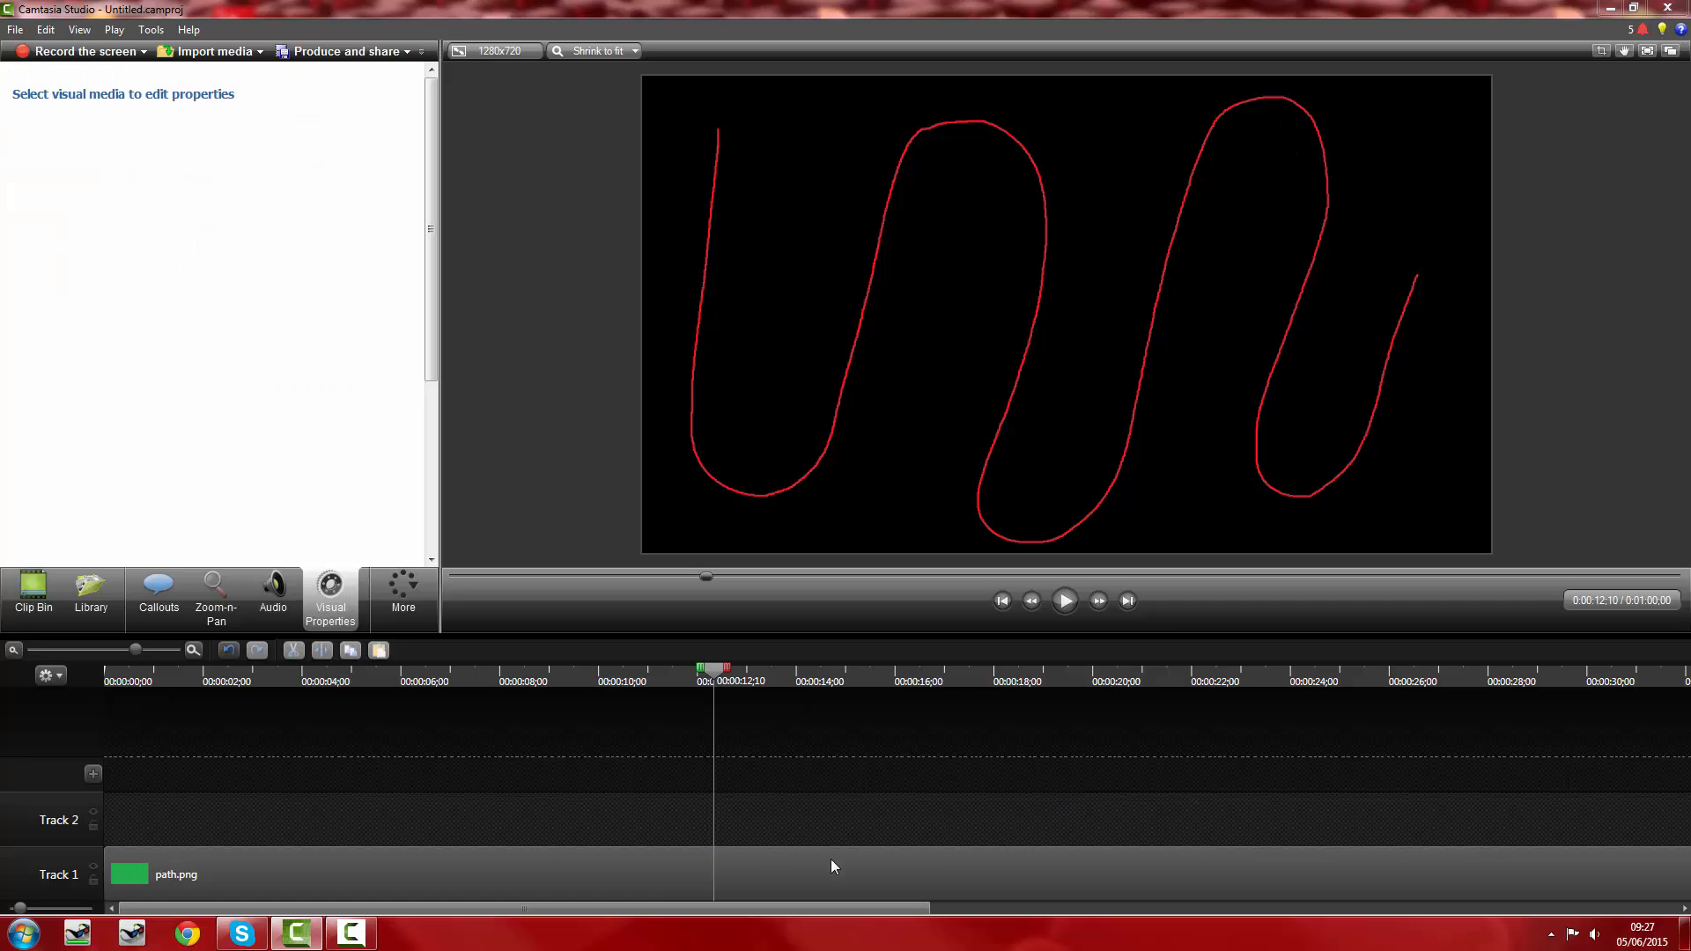
click(662, 891)
key(Delete)
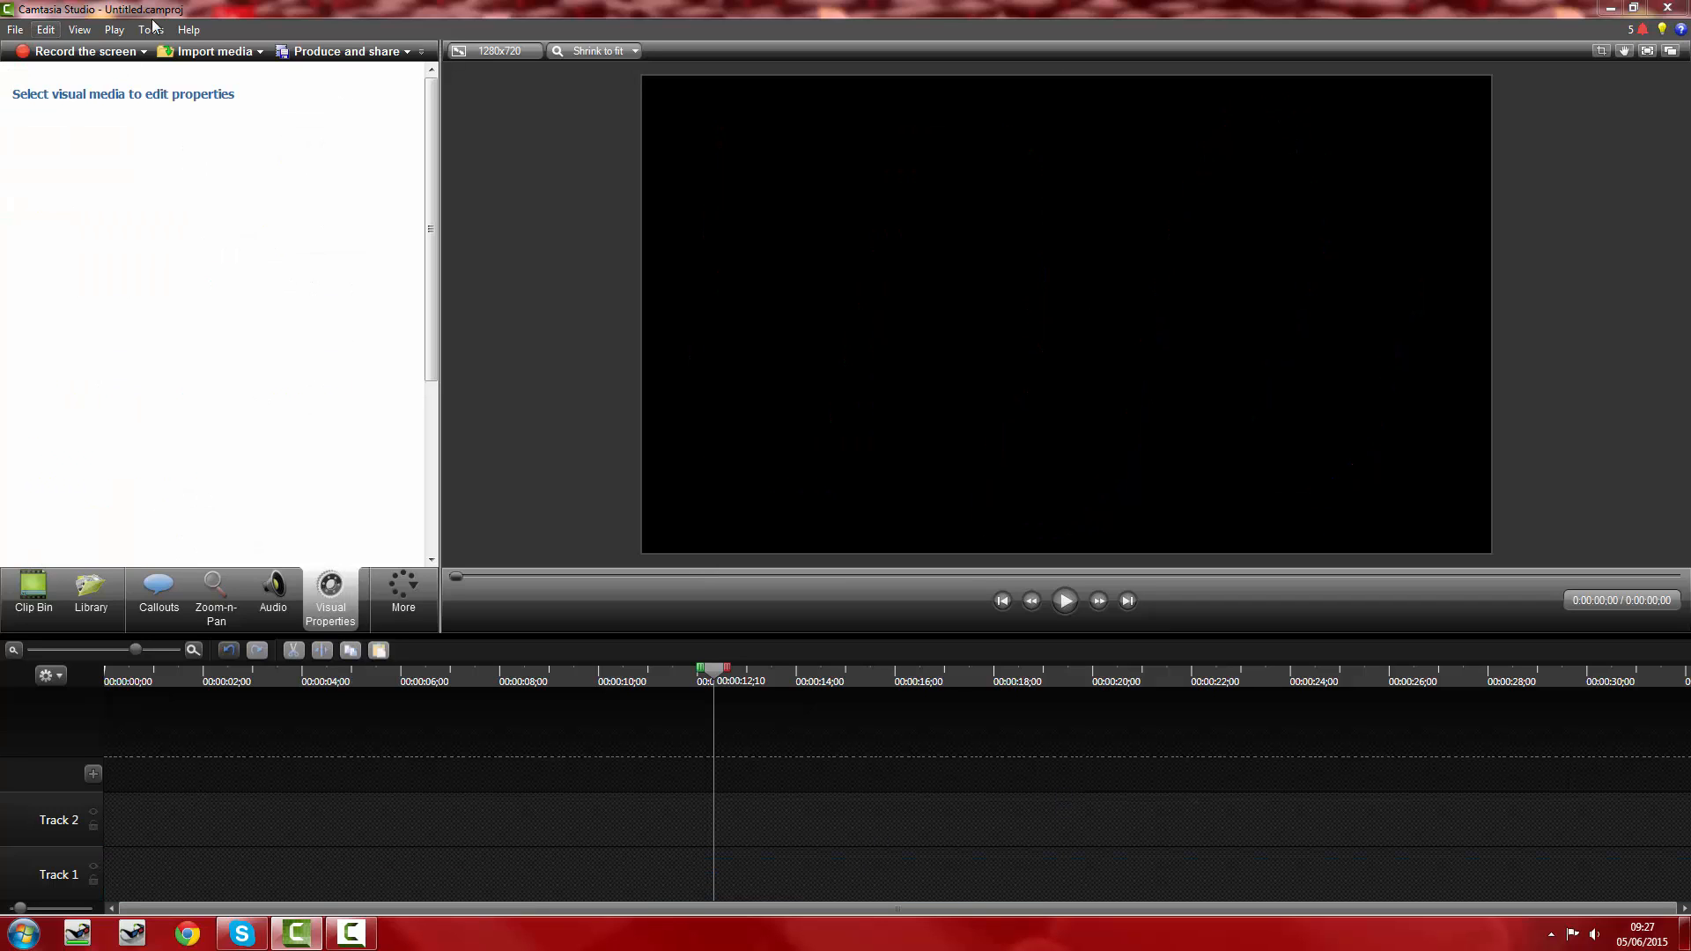
- Import pointy-finger.png onto Track 1 and add square.png to Track 2, with both clips starting at 0 seconds
click(176, 55)
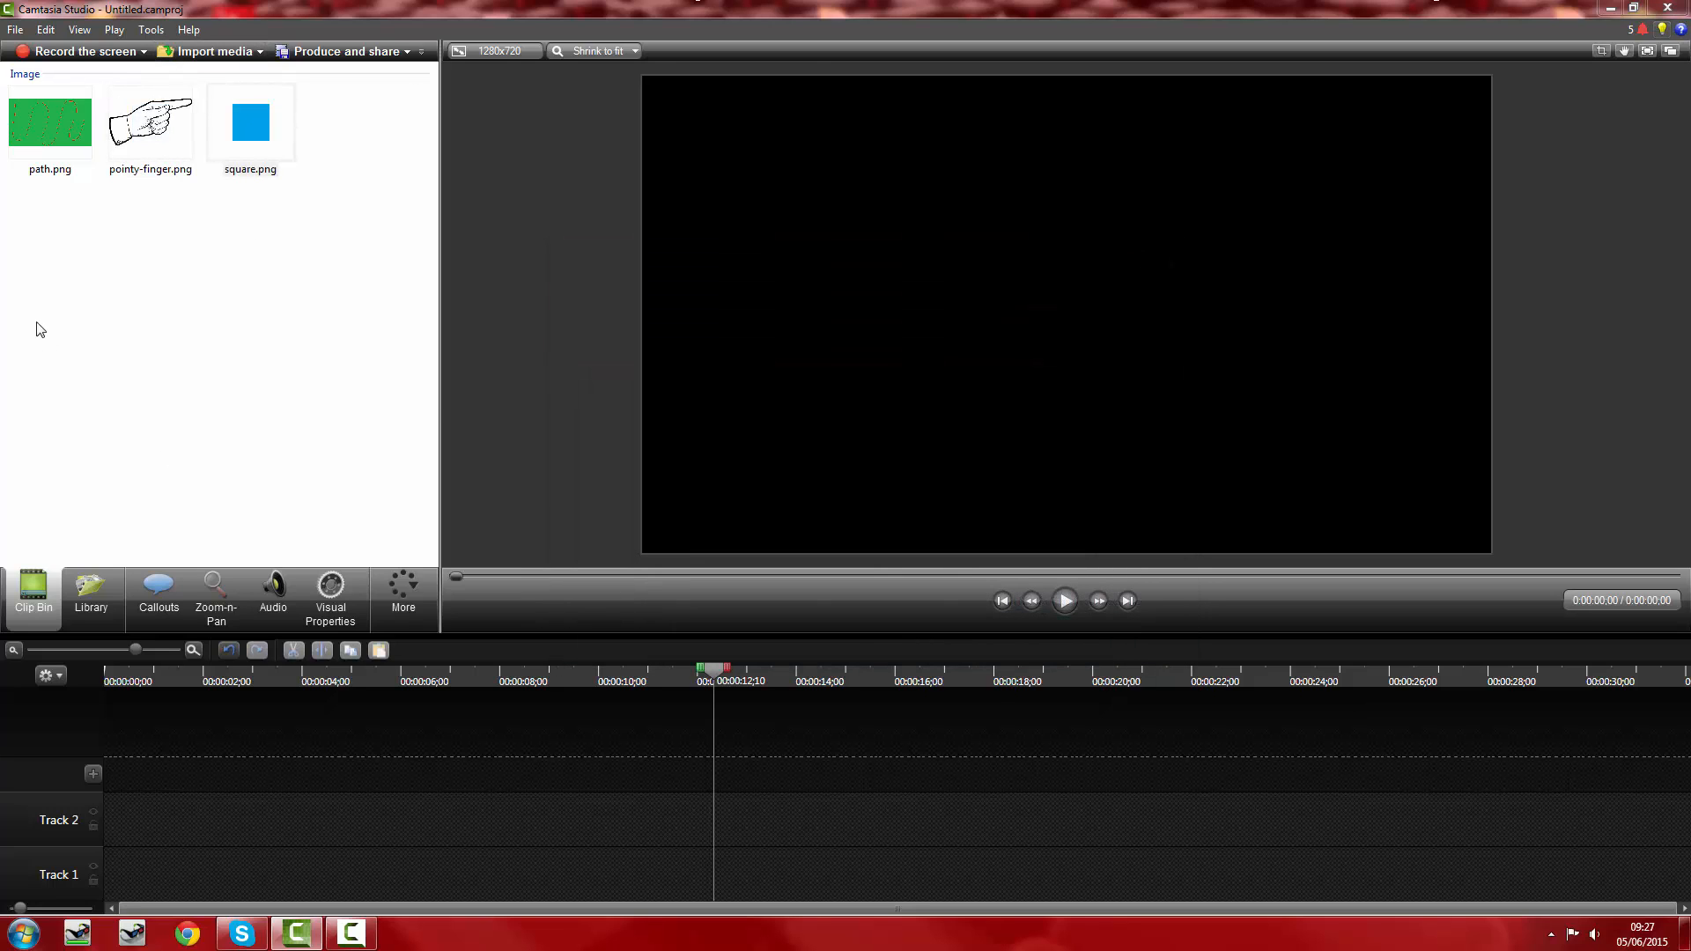
drag(137, 121, 218, 716)
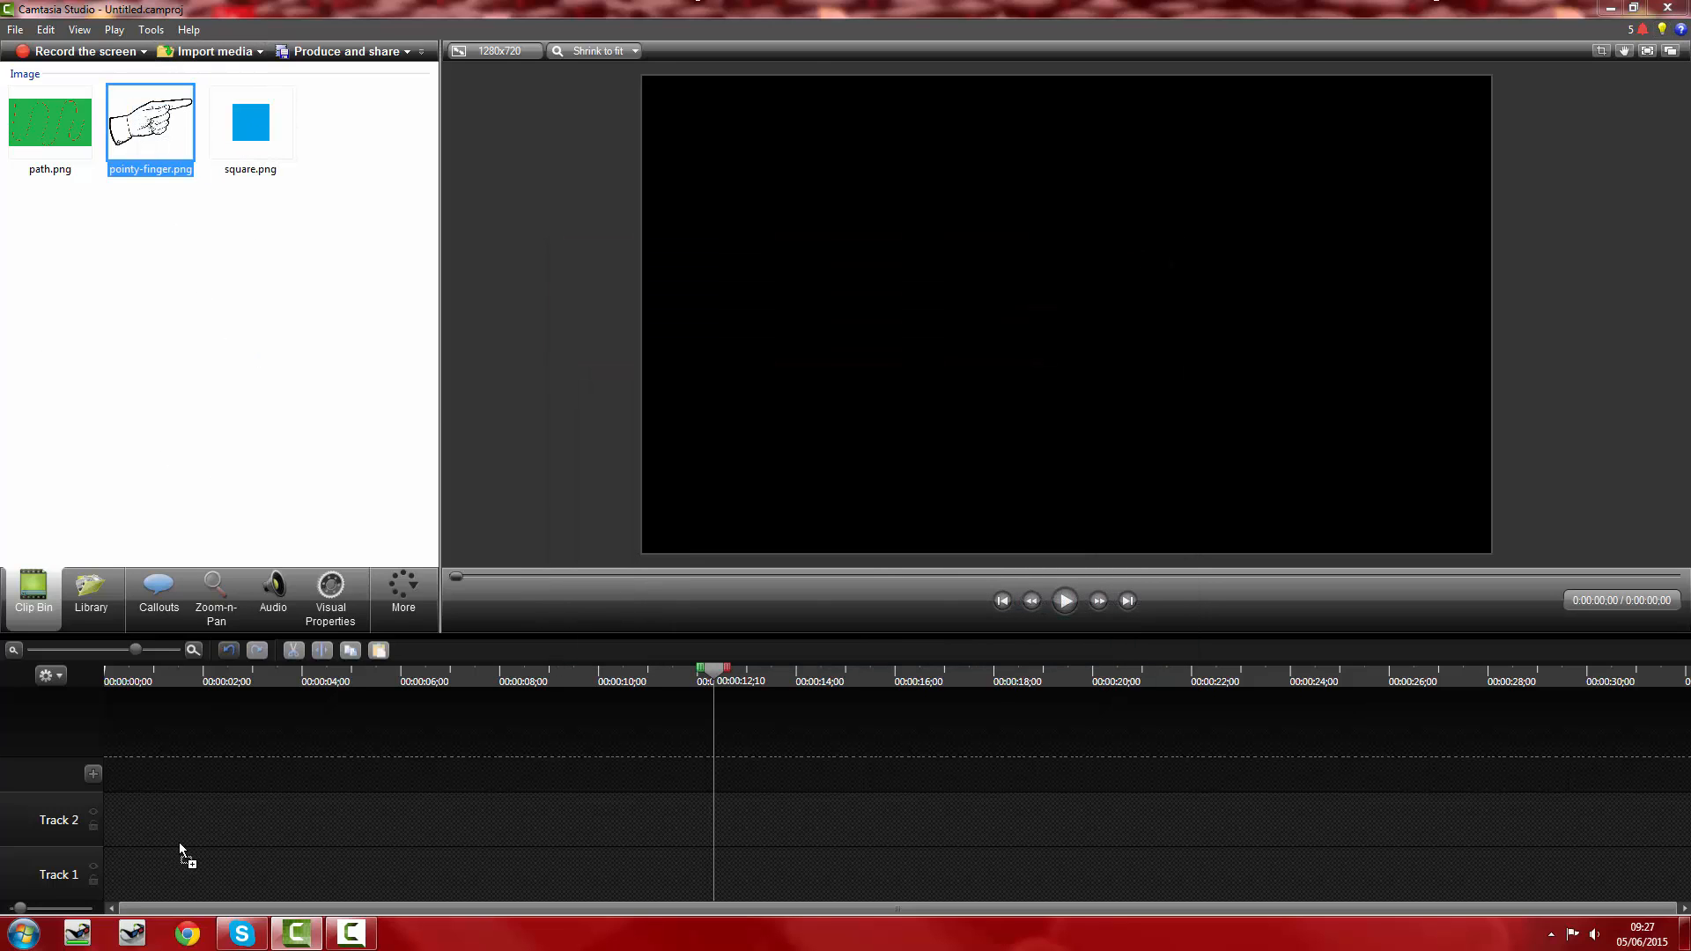
drag(181, 850, 182, 858)
drag(239, 141, 236, 826)
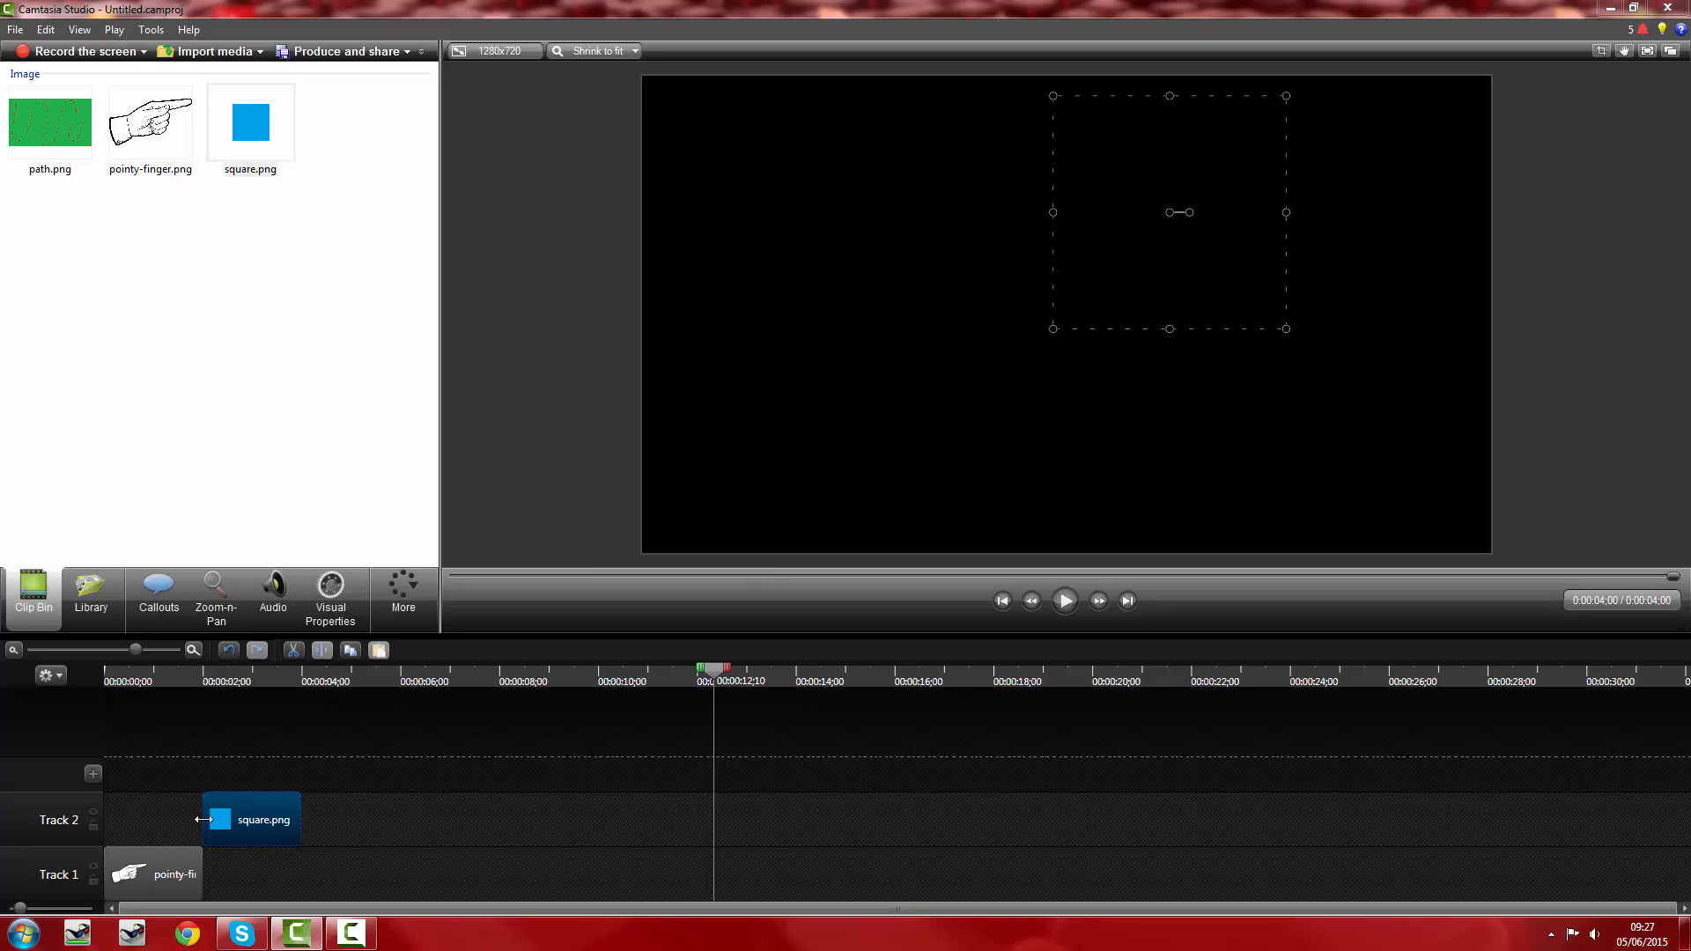
drag(203, 820, 106, 820)
- Move the pointing hand to the lower-left part of the canvas, clear of the blue square
click(147, 683)
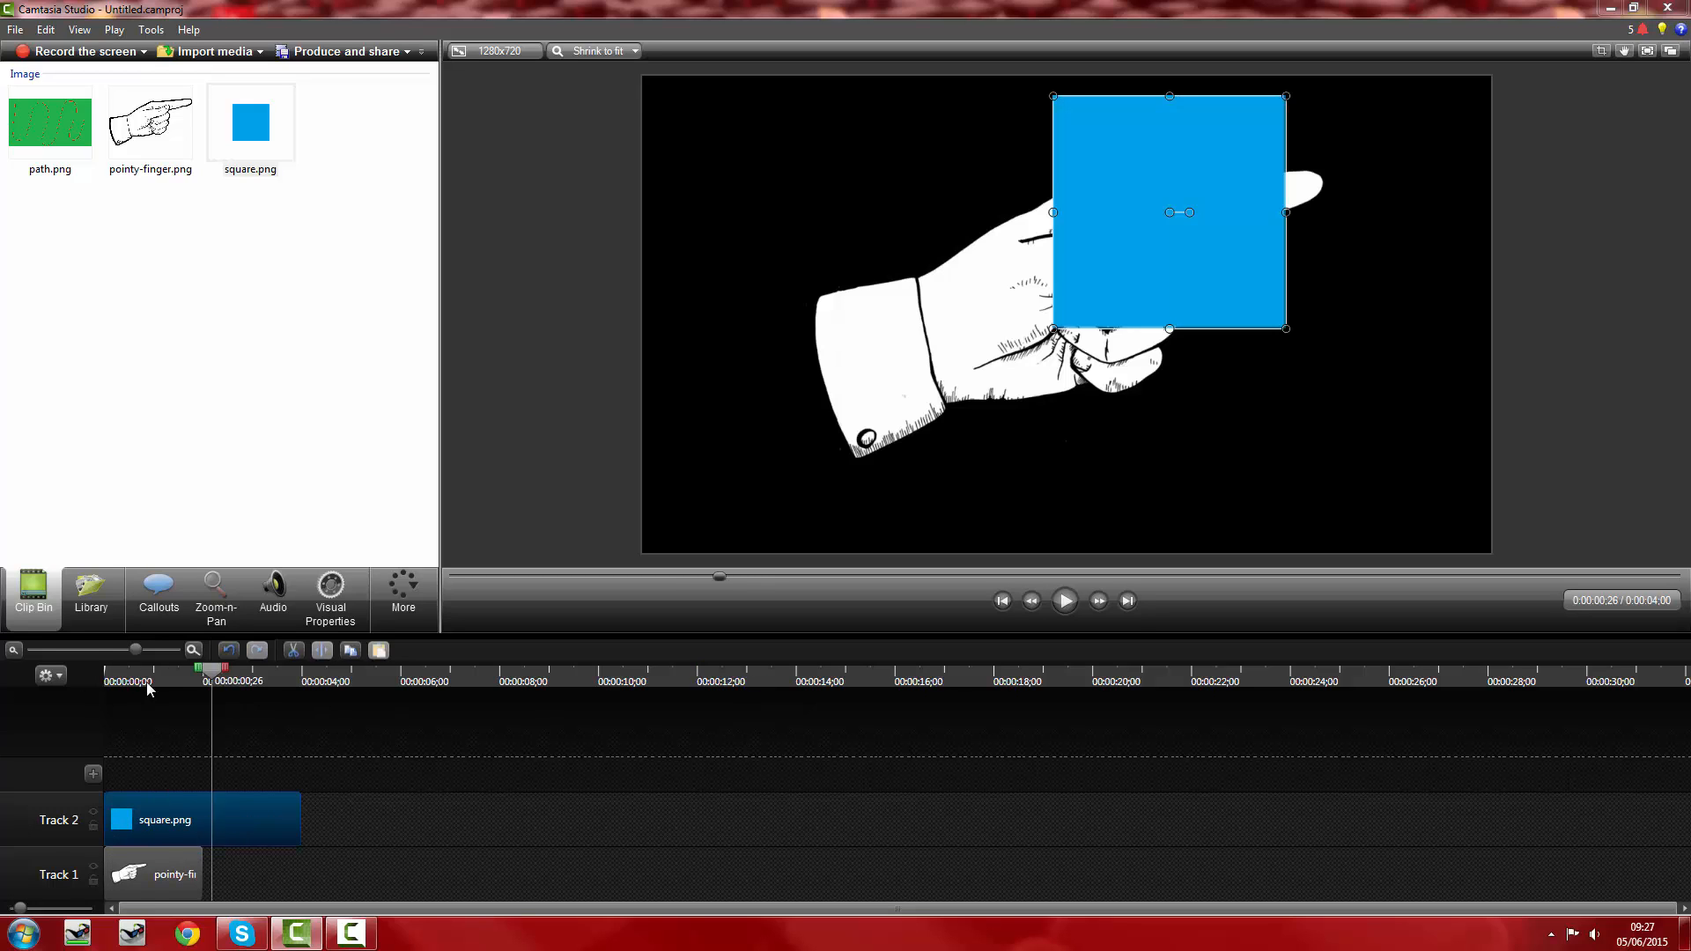
click(964, 358)
drag(961, 357, 655, 528)
- Shrink the blue square to a small size and place it to the right of the hand's fingertip
click(1174, 199)
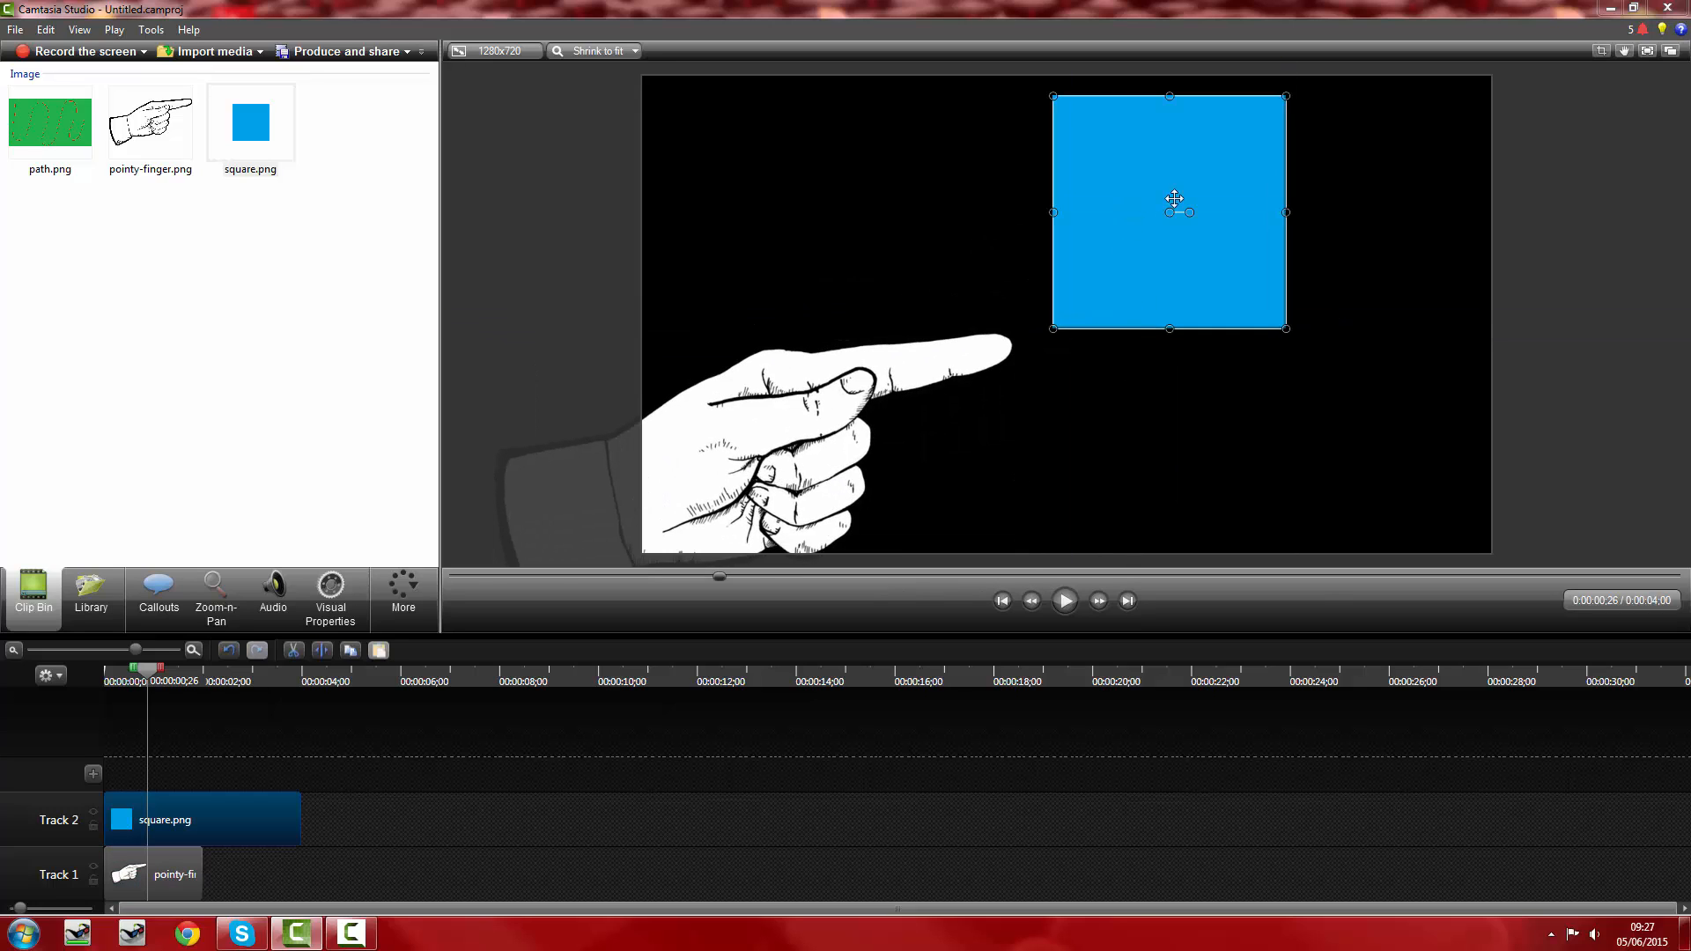
drag(1174, 198, 1220, 308)
drag(1335, 201, 1226, 343)
drag(1160, 419, 1190, 368)
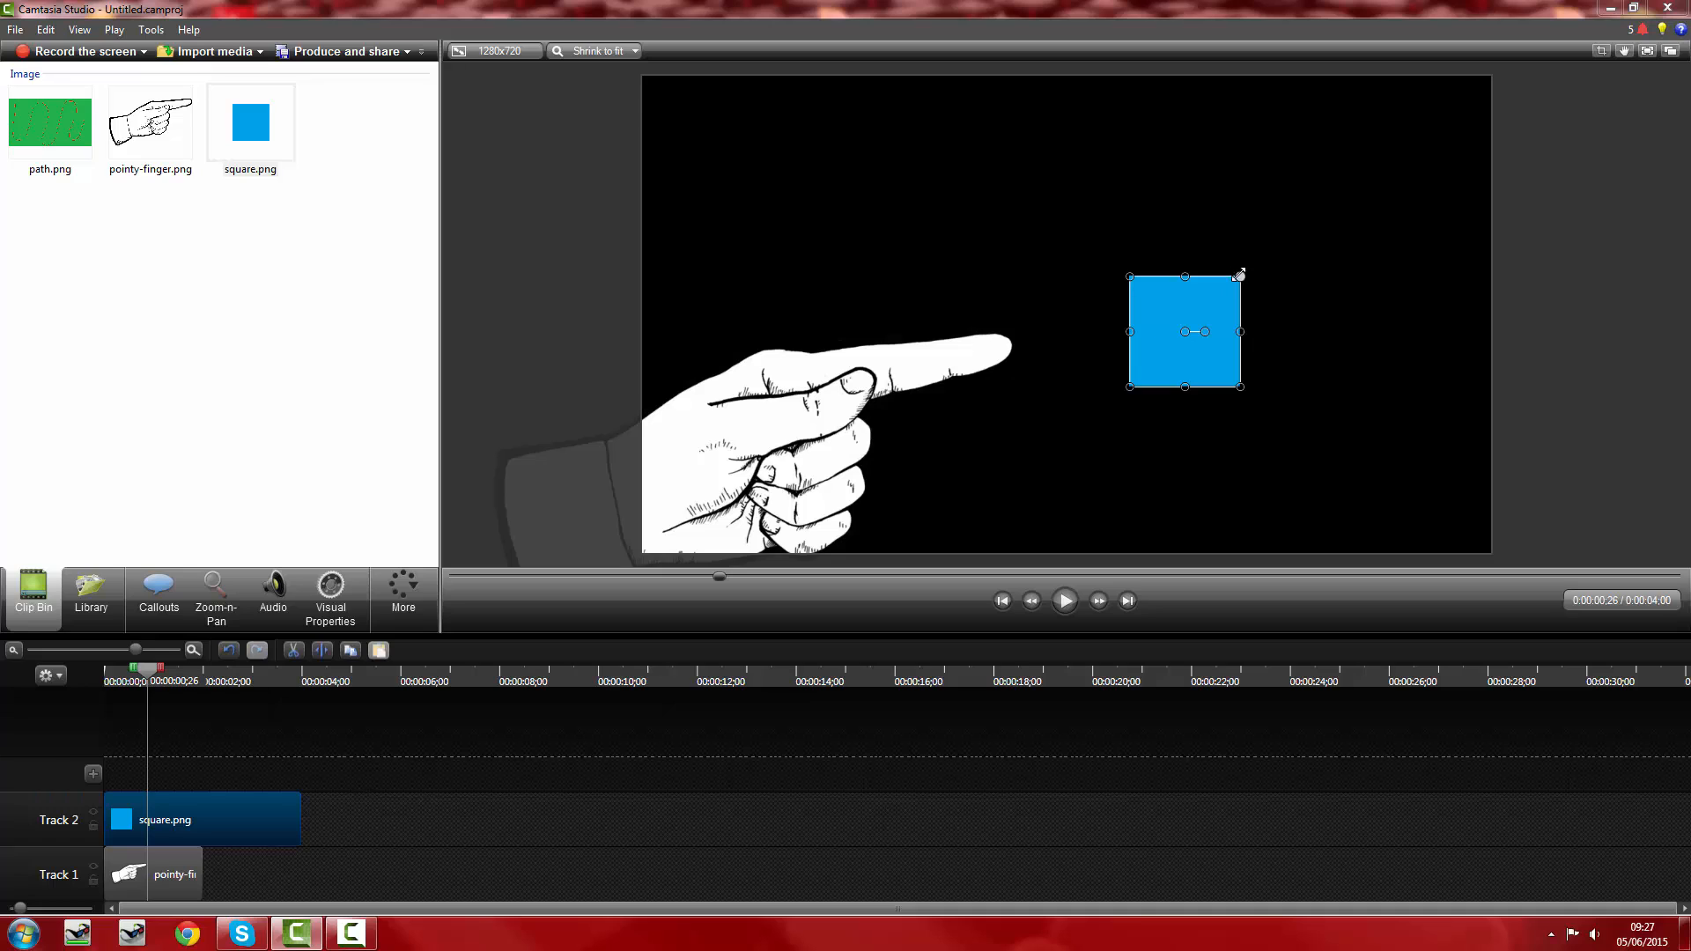
drag(1240, 274, 1179, 330)
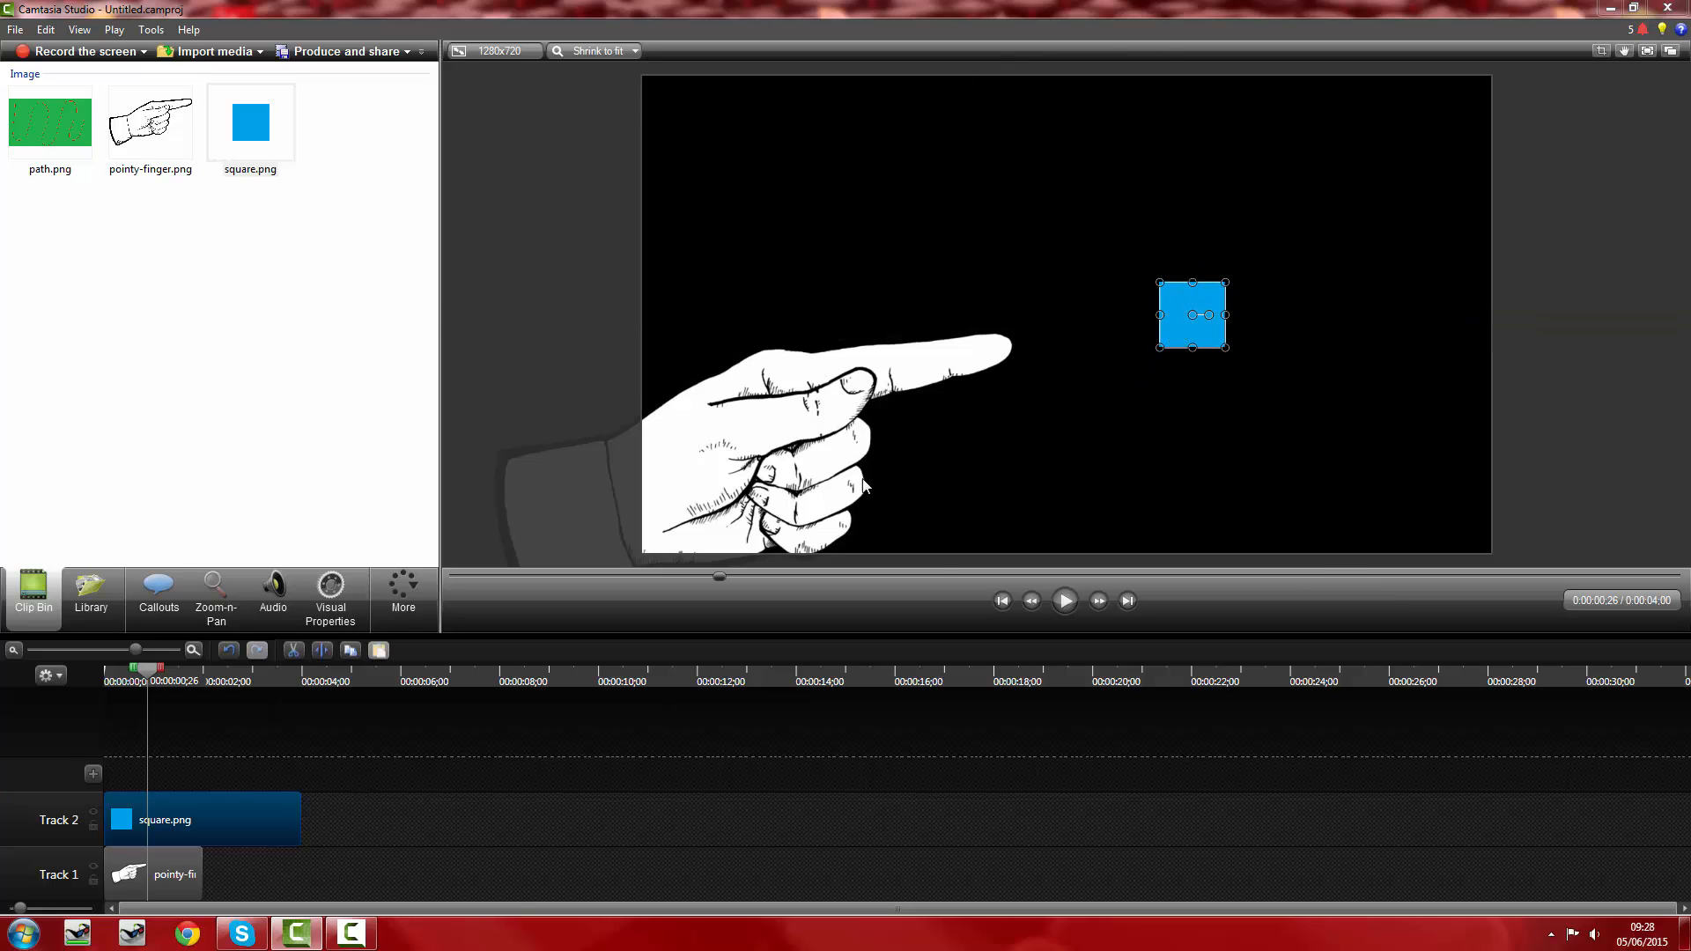
- Move the pointing hand so its fingertip sits just short of the blue square, trying out an upright rotation of the hand
click(727, 452)
drag(687, 479, 779, 469)
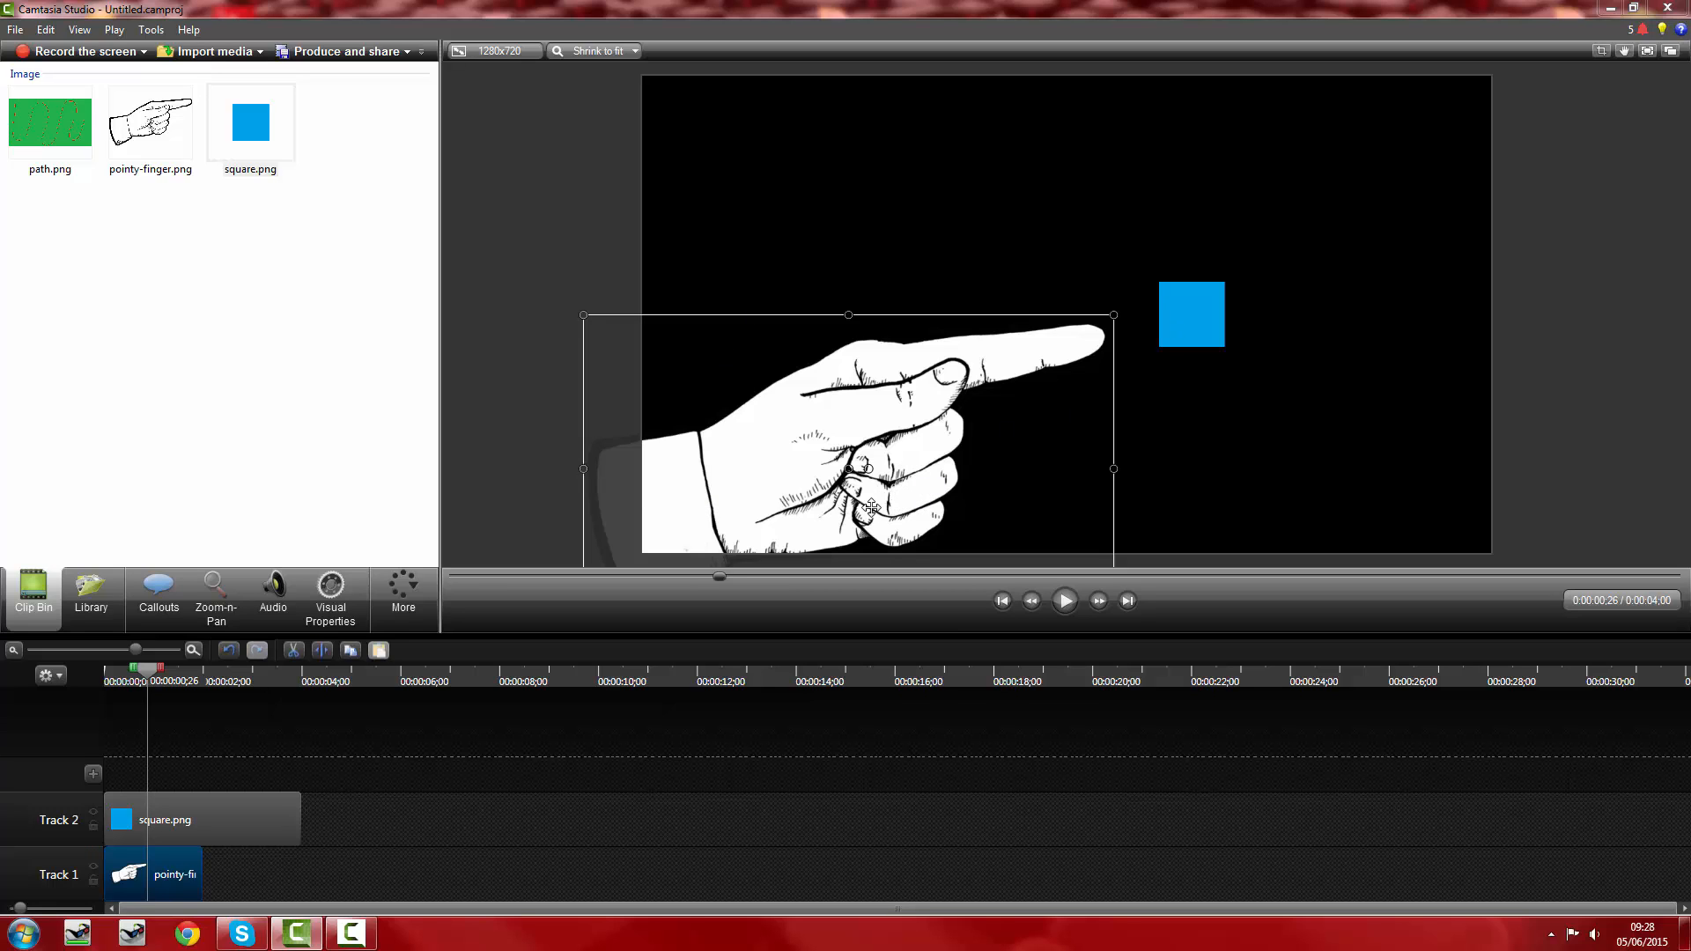
drag(871, 508, 886, 336)
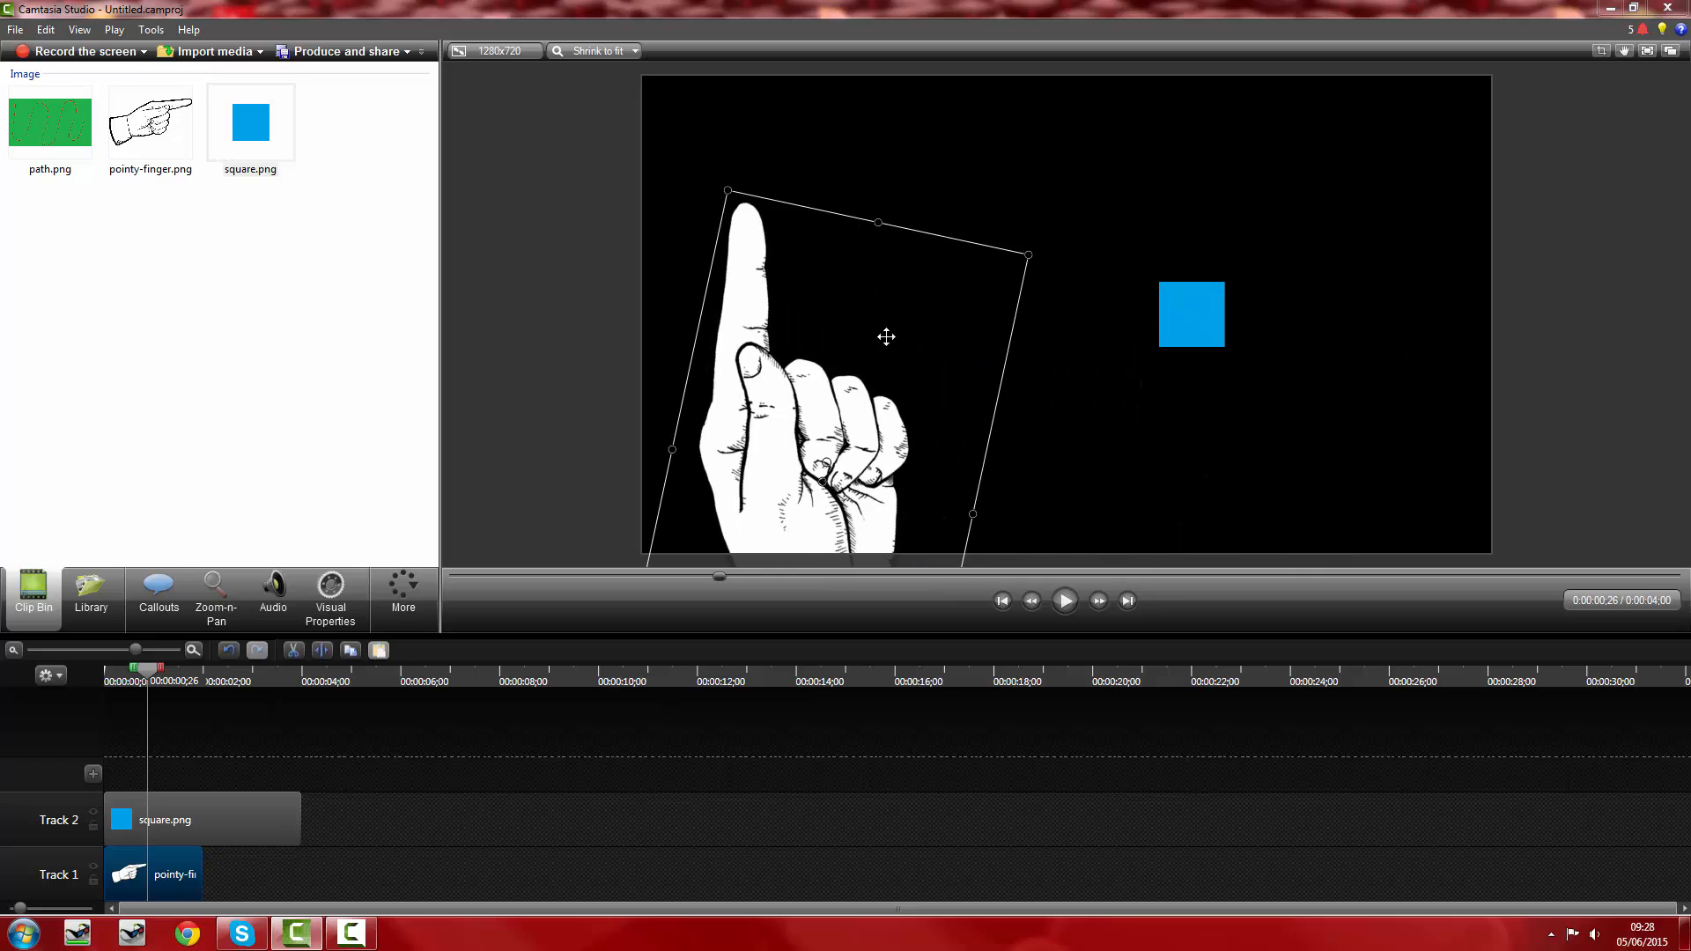
drag(826, 464, 948, 435)
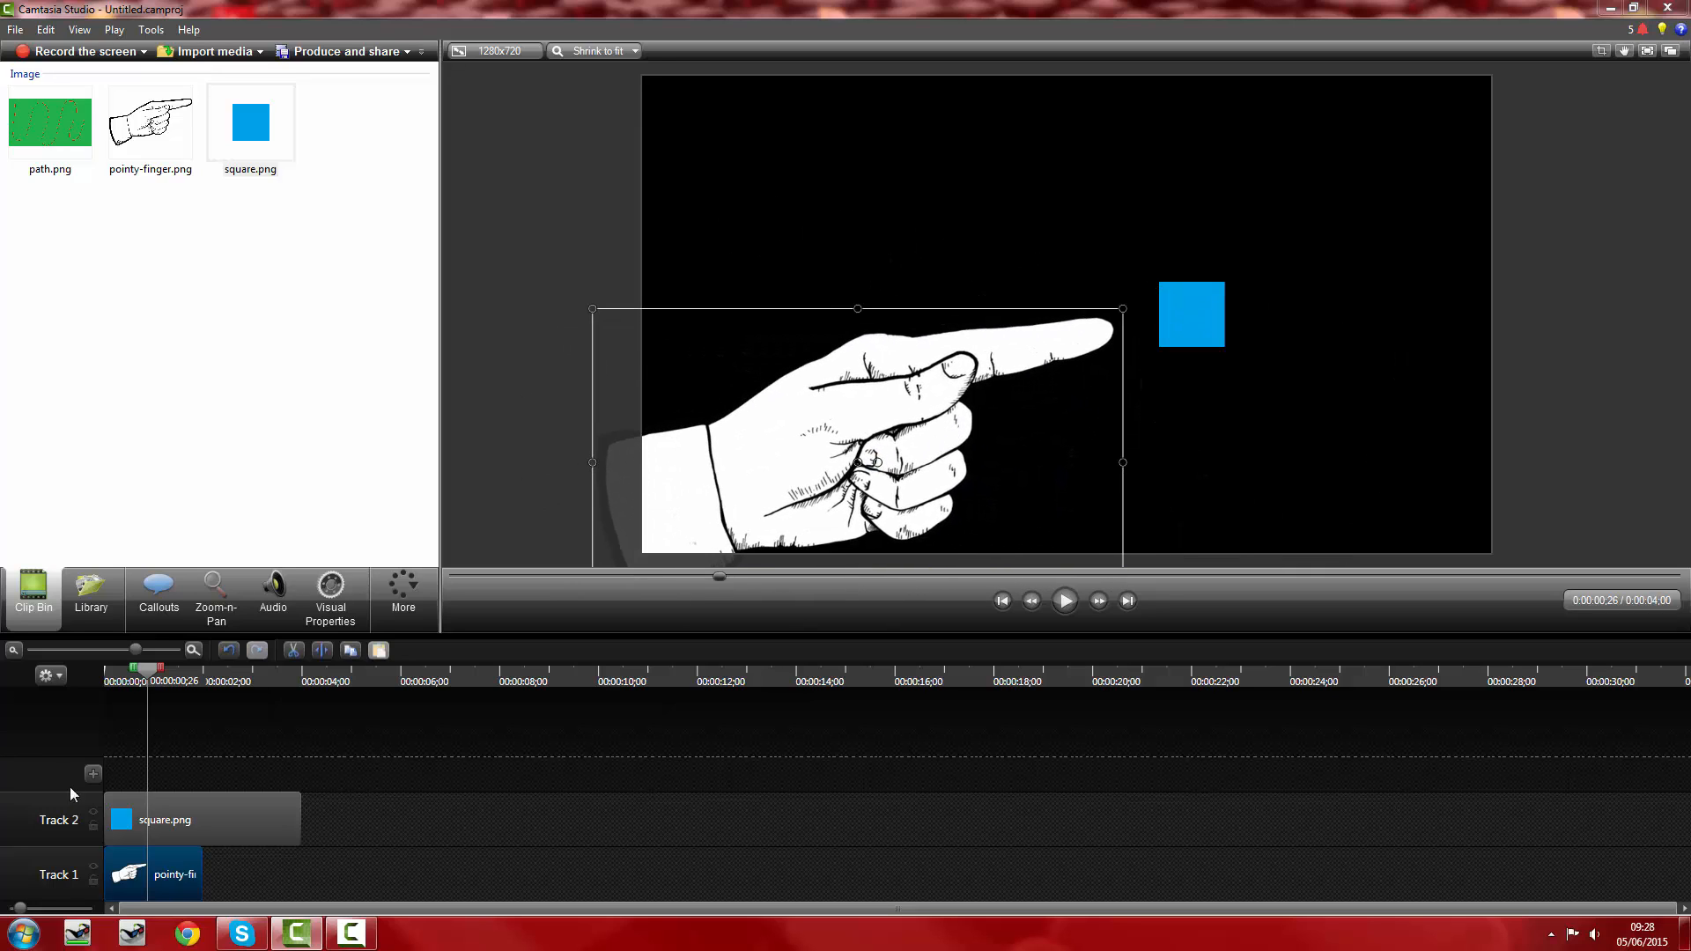
- Extend the pointy-finger.png clip to 4 seconds to match square.png, and scrub the playhead through both clips
drag(148, 671, 102, 676)
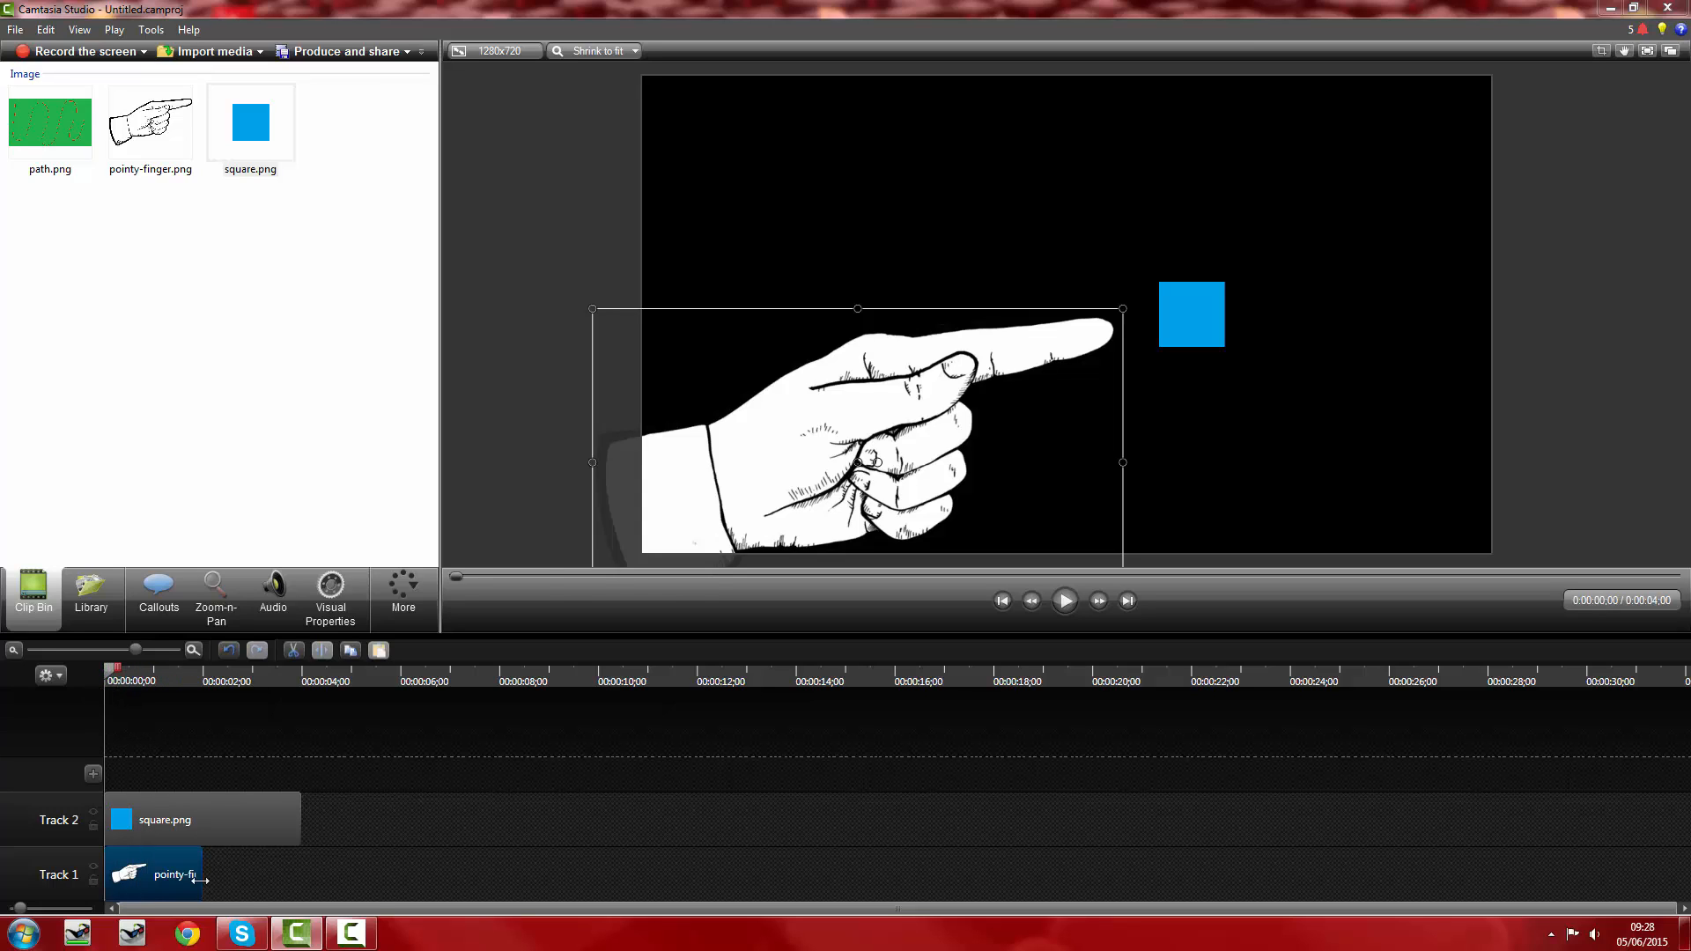
drag(200, 879, 300, 879)
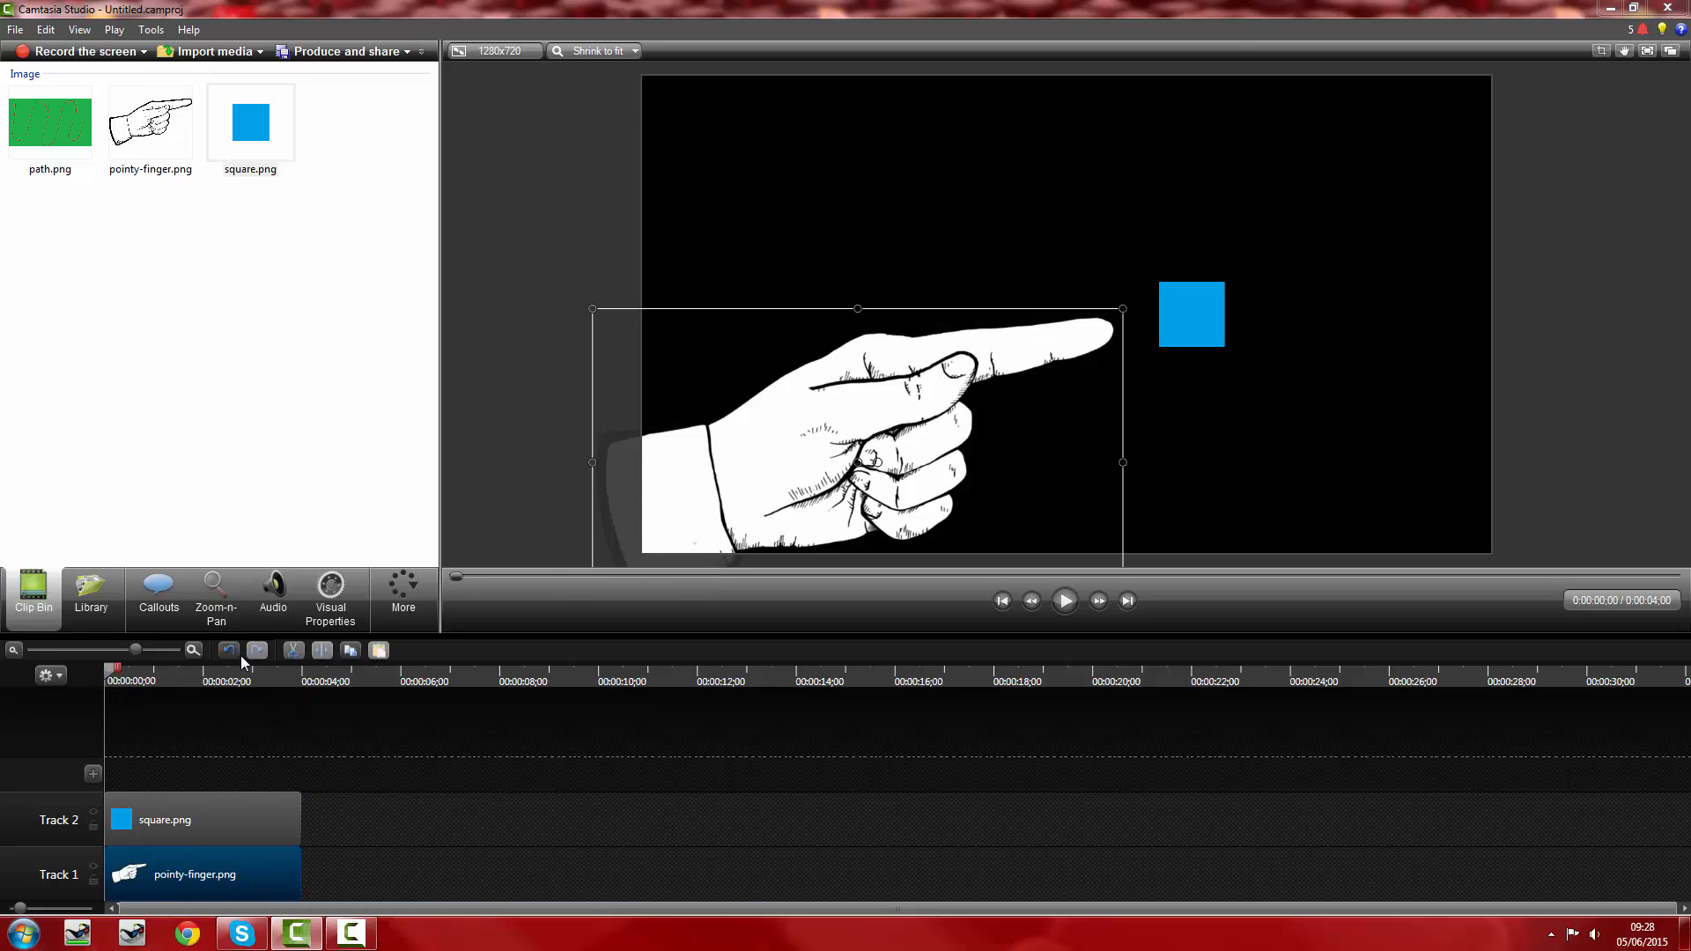
drag(108, 674, 306, 711)
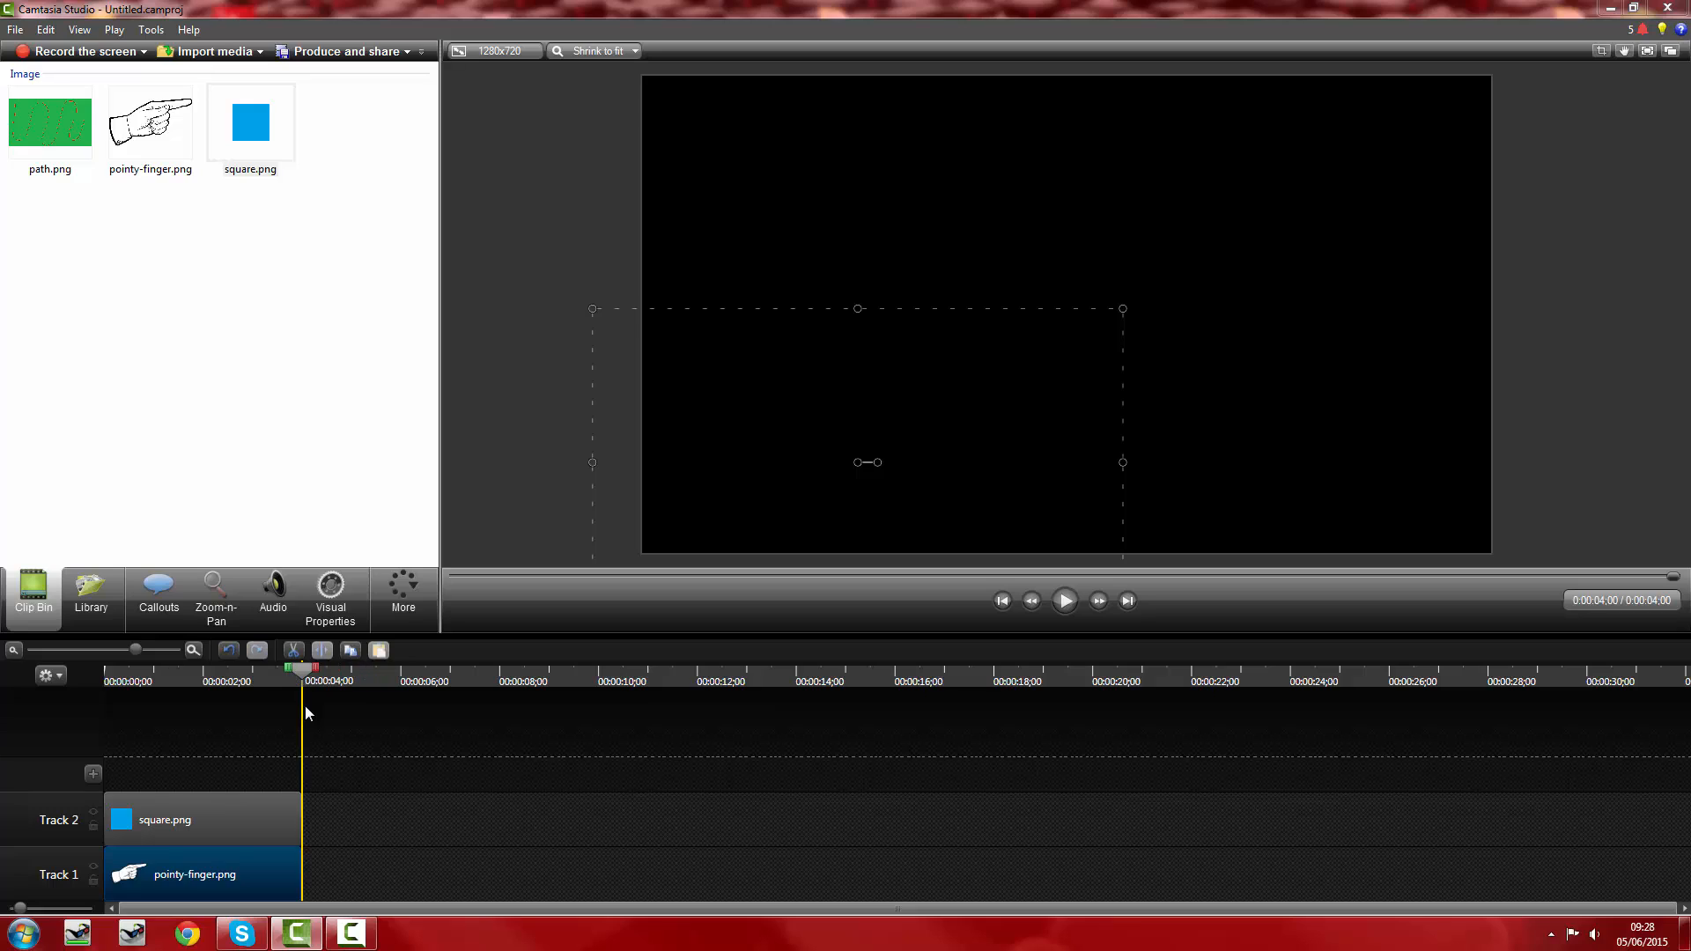
key(ctrl+Home)
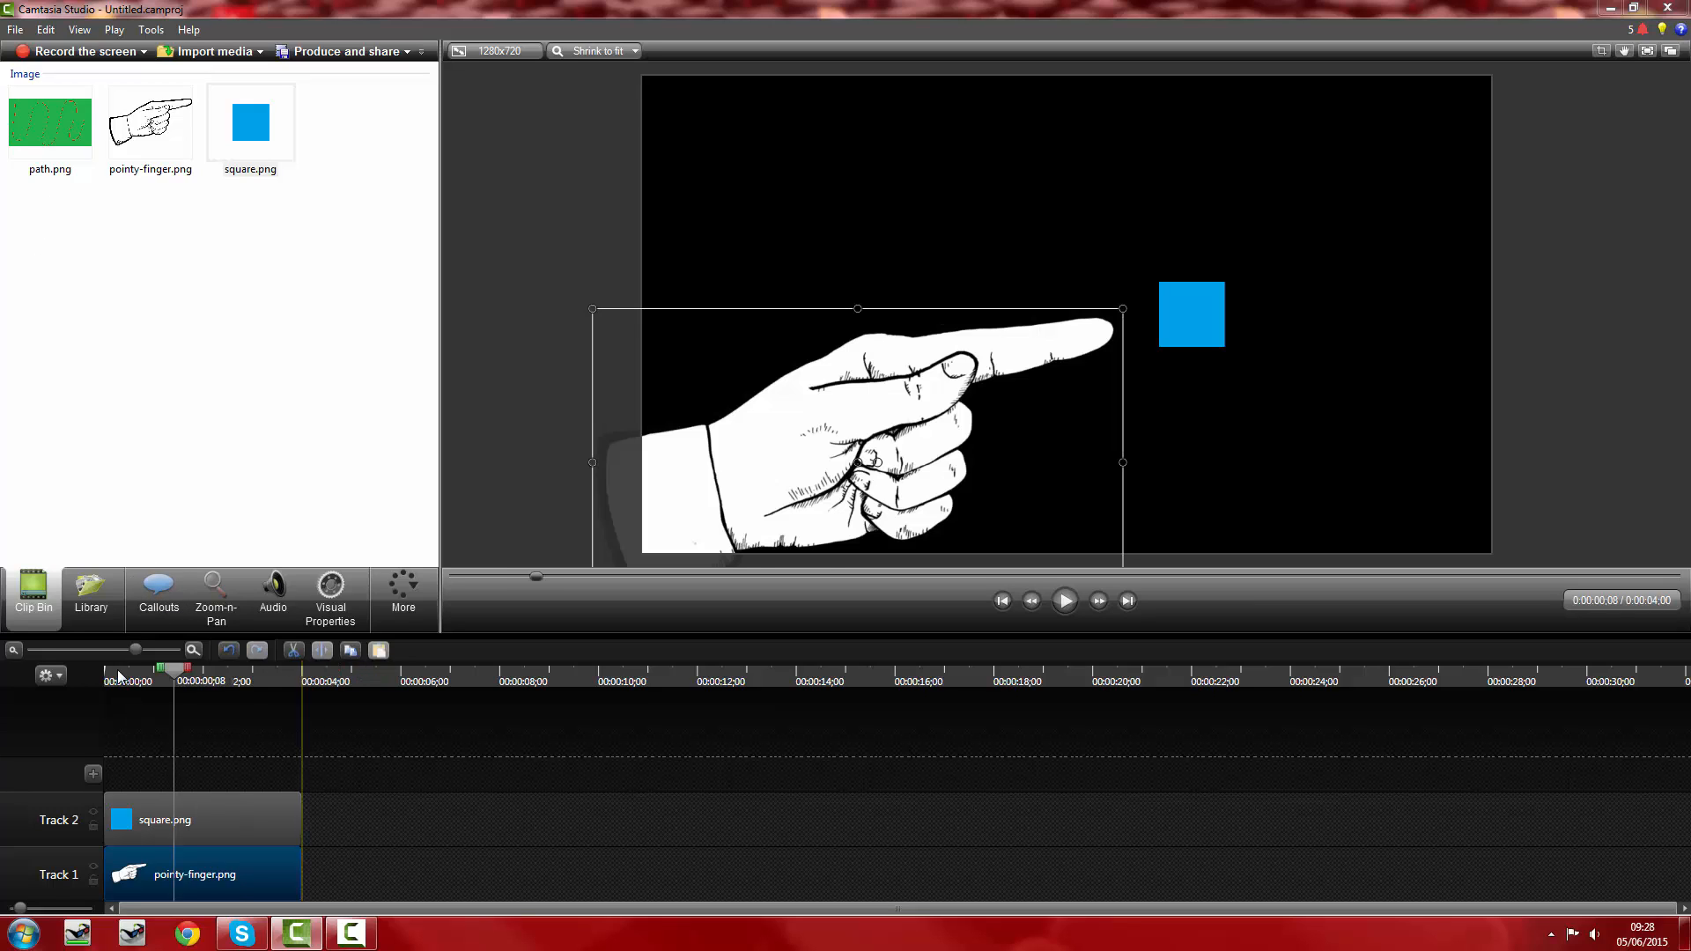
- At frame 15, animate the pointing hand to the upper left of the blue square at X -294, Y 203, rotated to Z -409
click(1101, 600)
click(1102, 601)
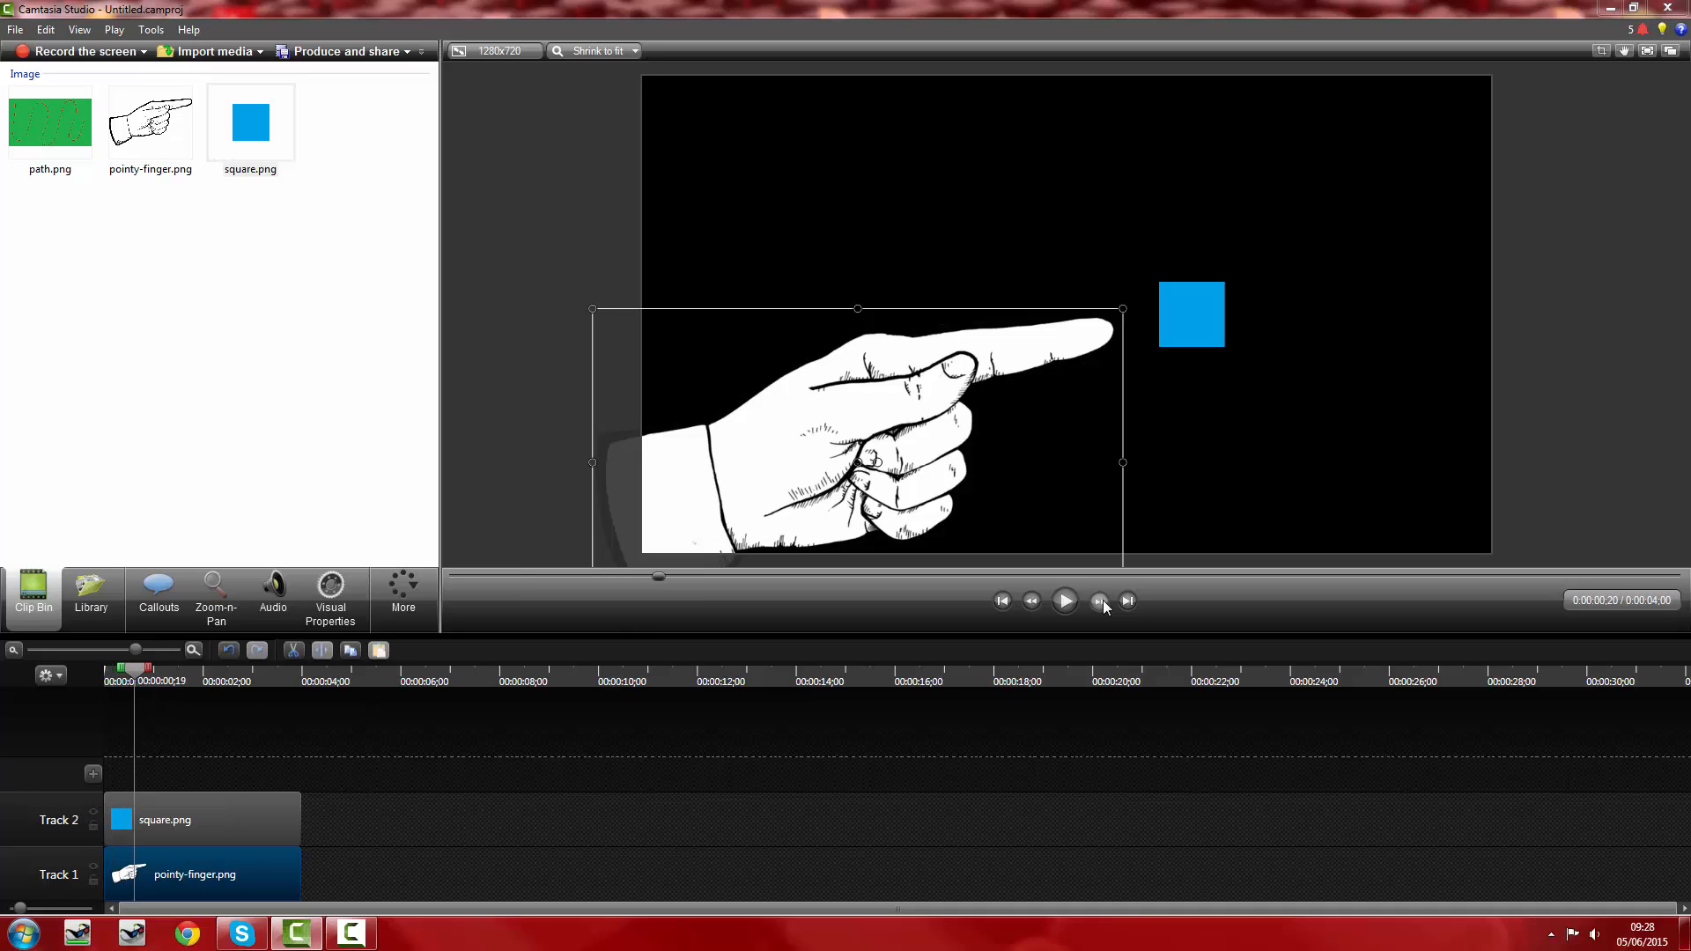
click(1032, 603)
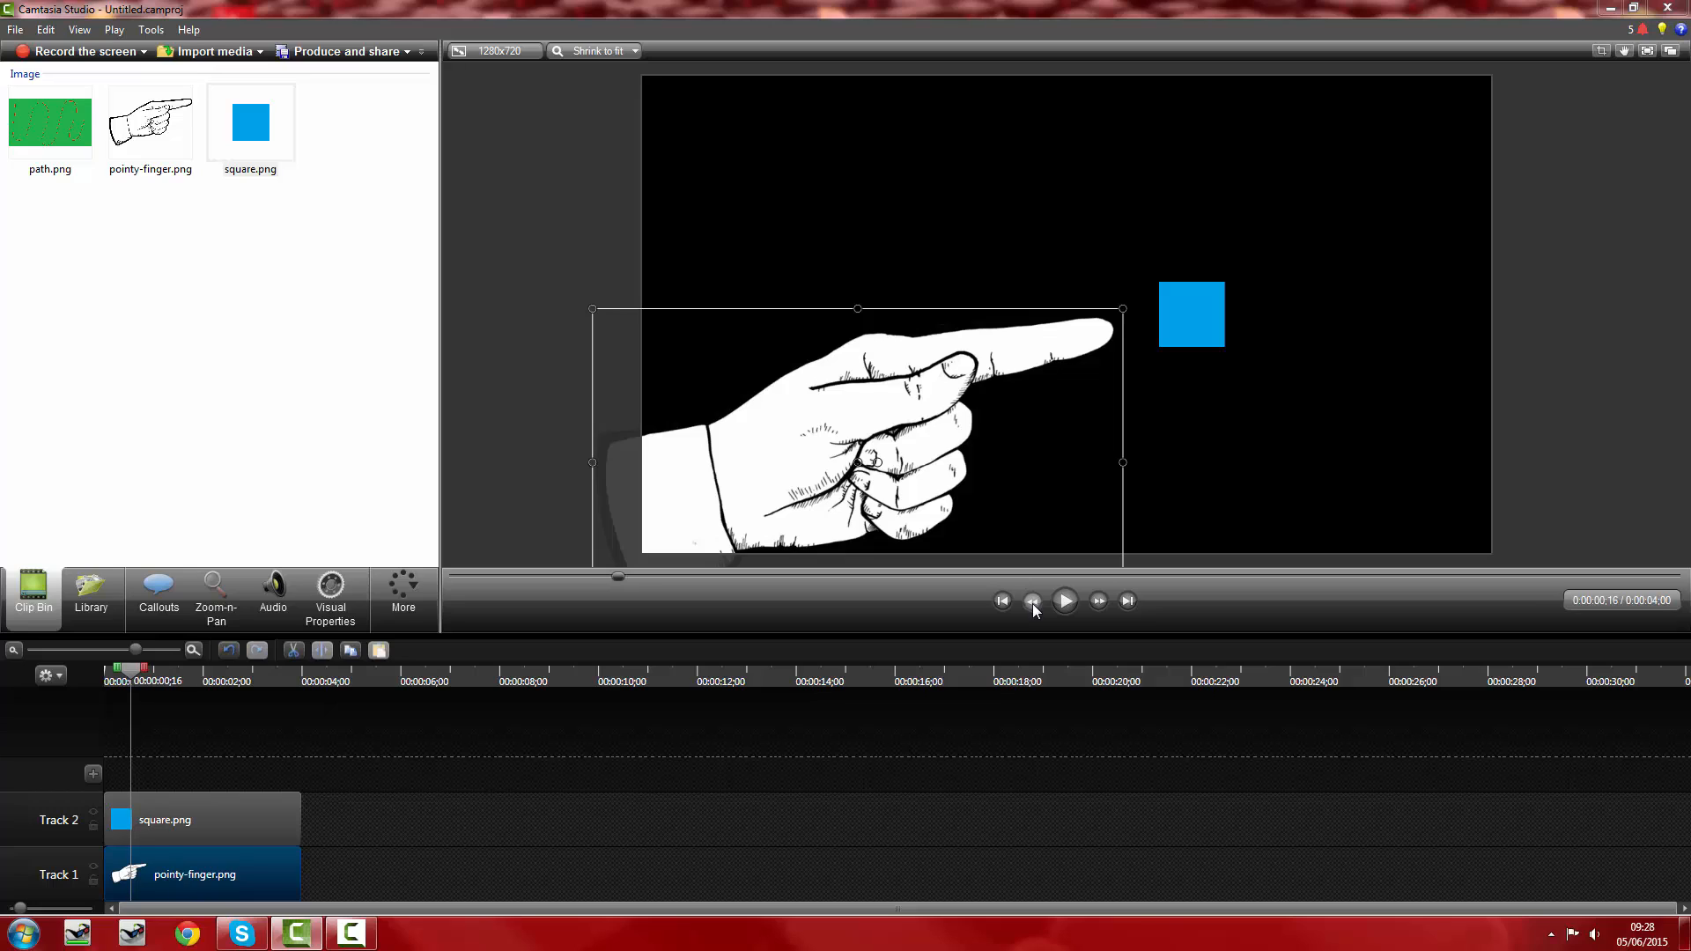
click(1032, 605)
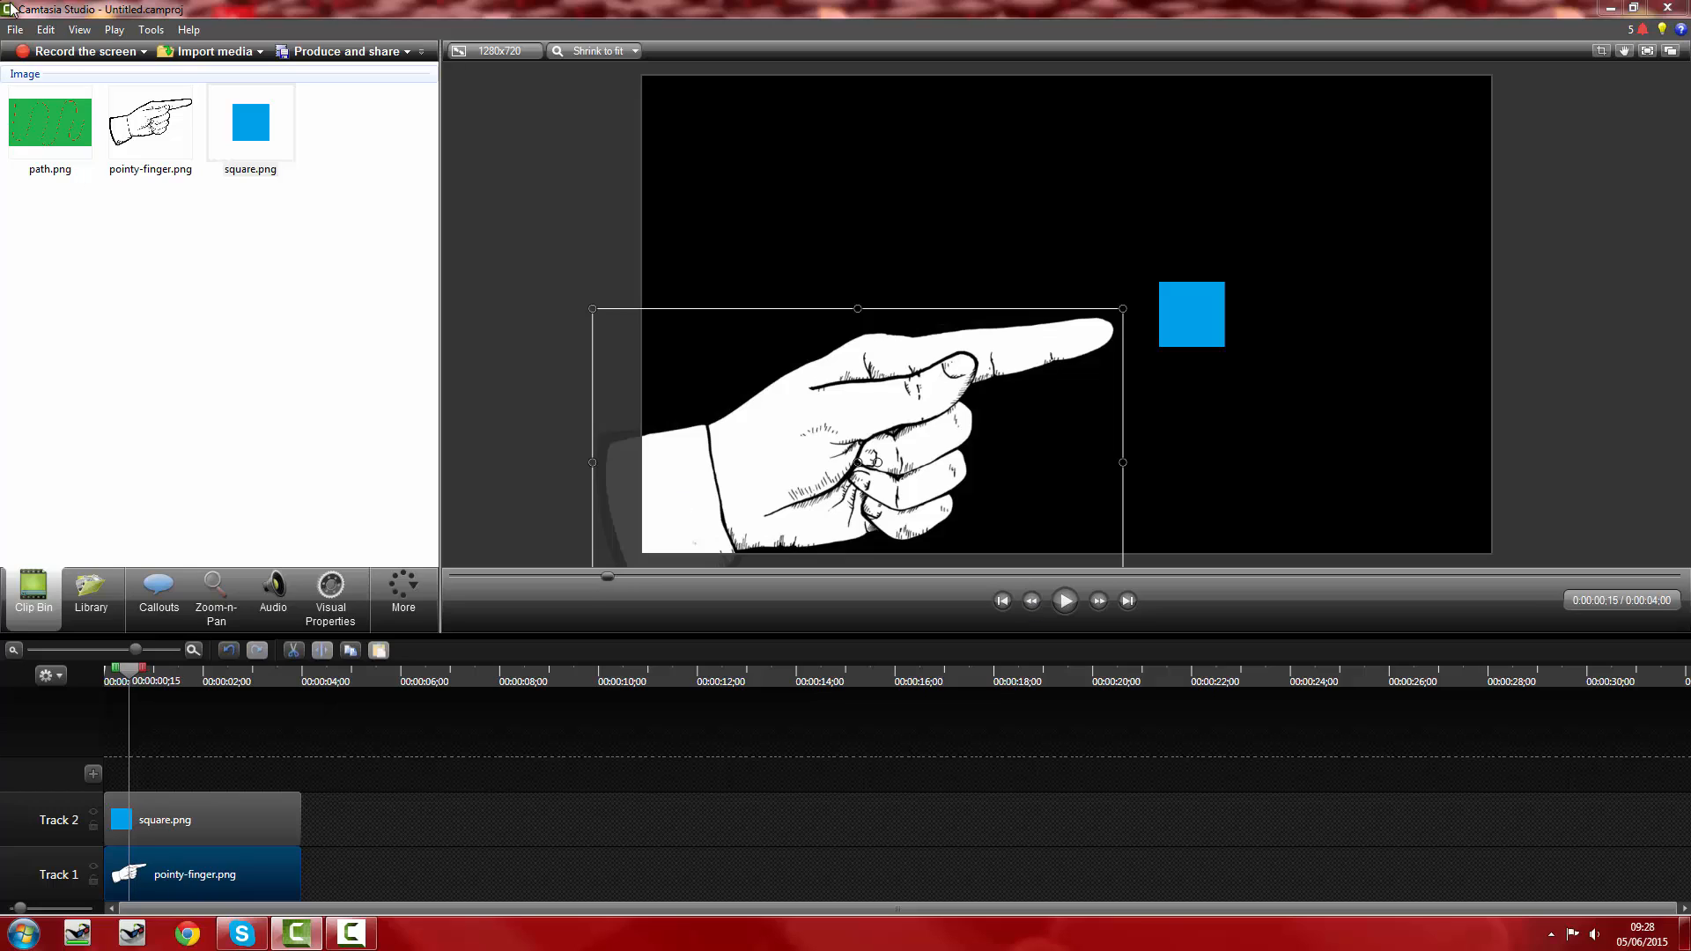
click(346, 606)
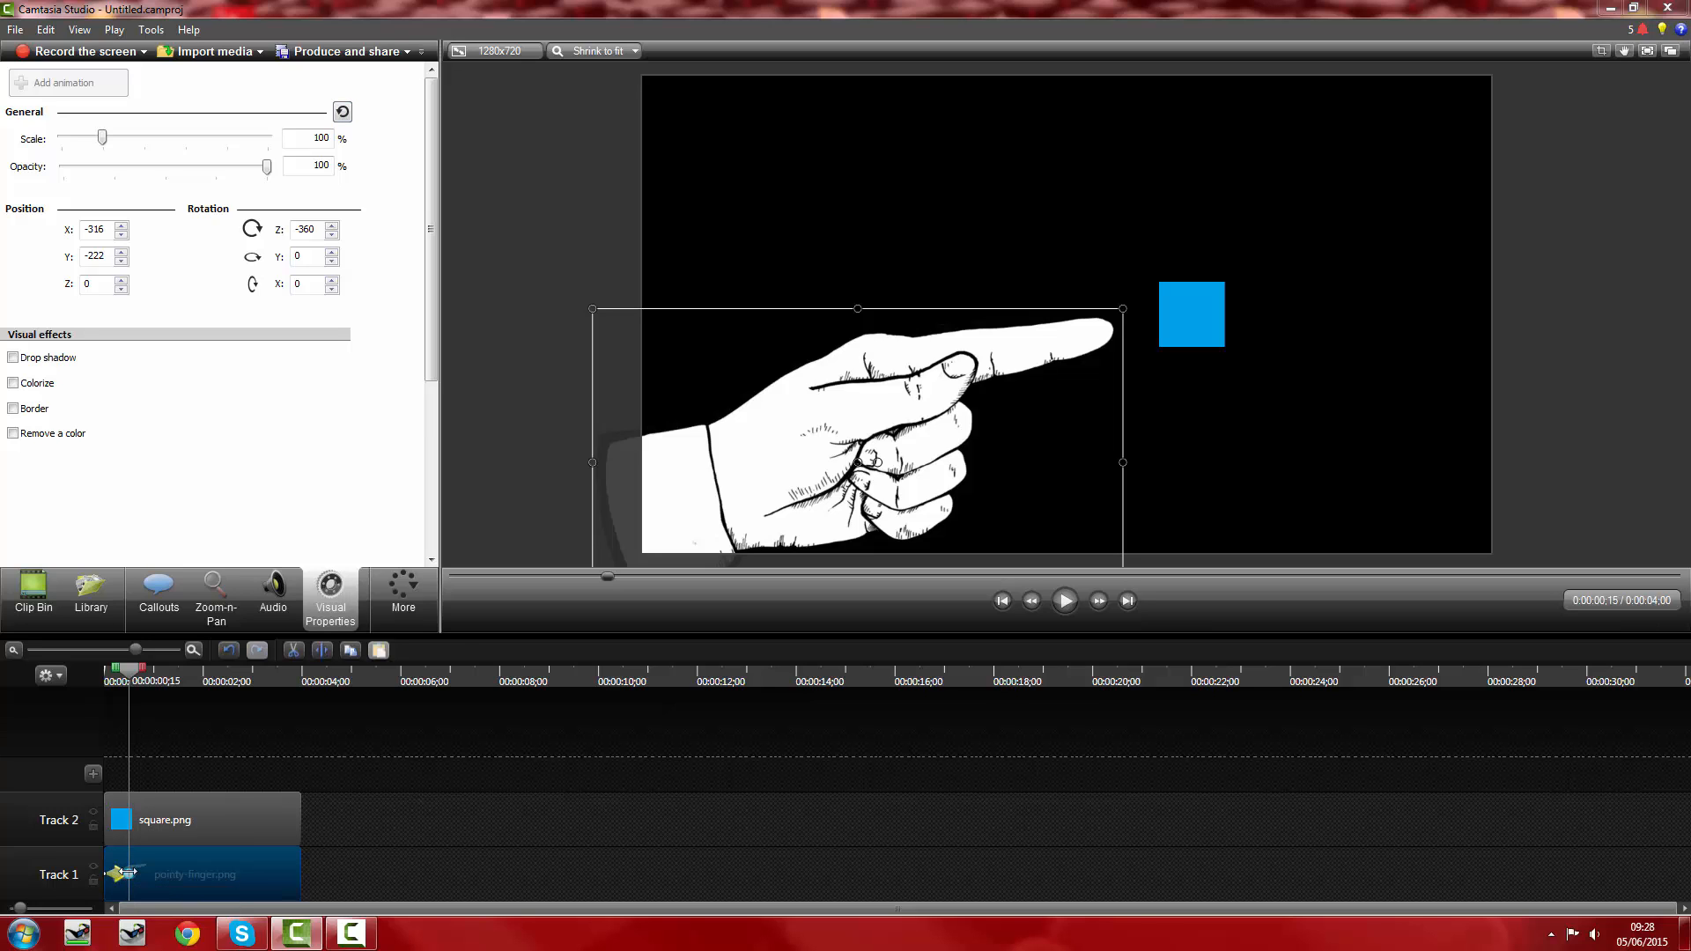
drag(919, 449, 738, 307)
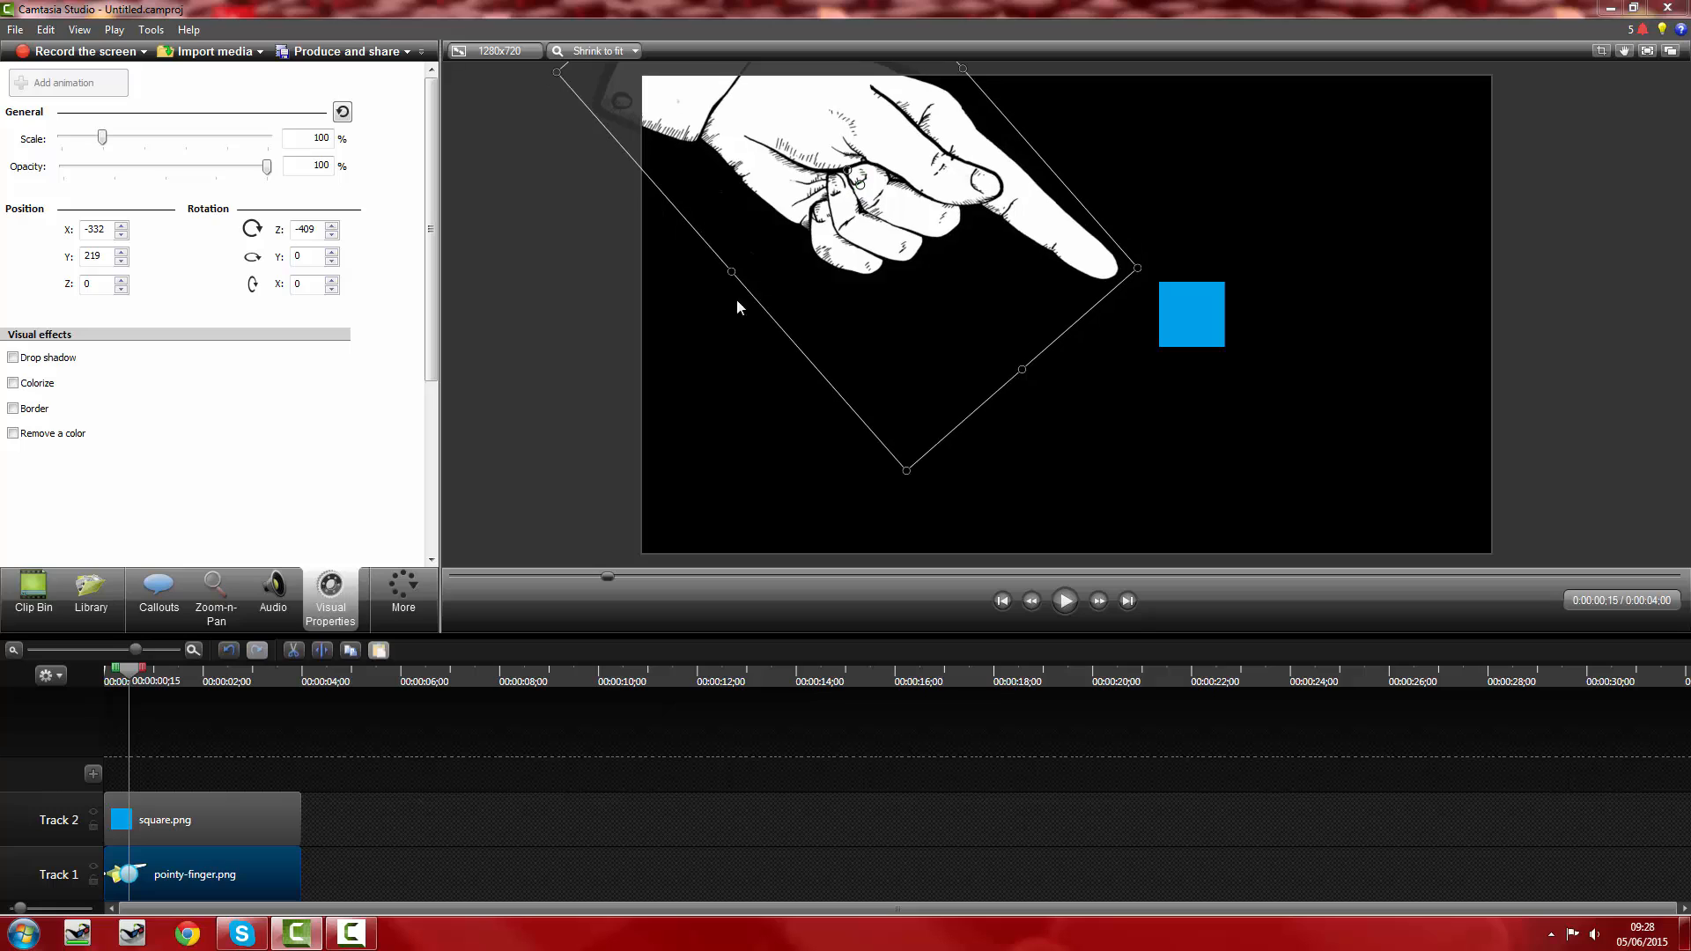
drag(957, 223, 982, 232)
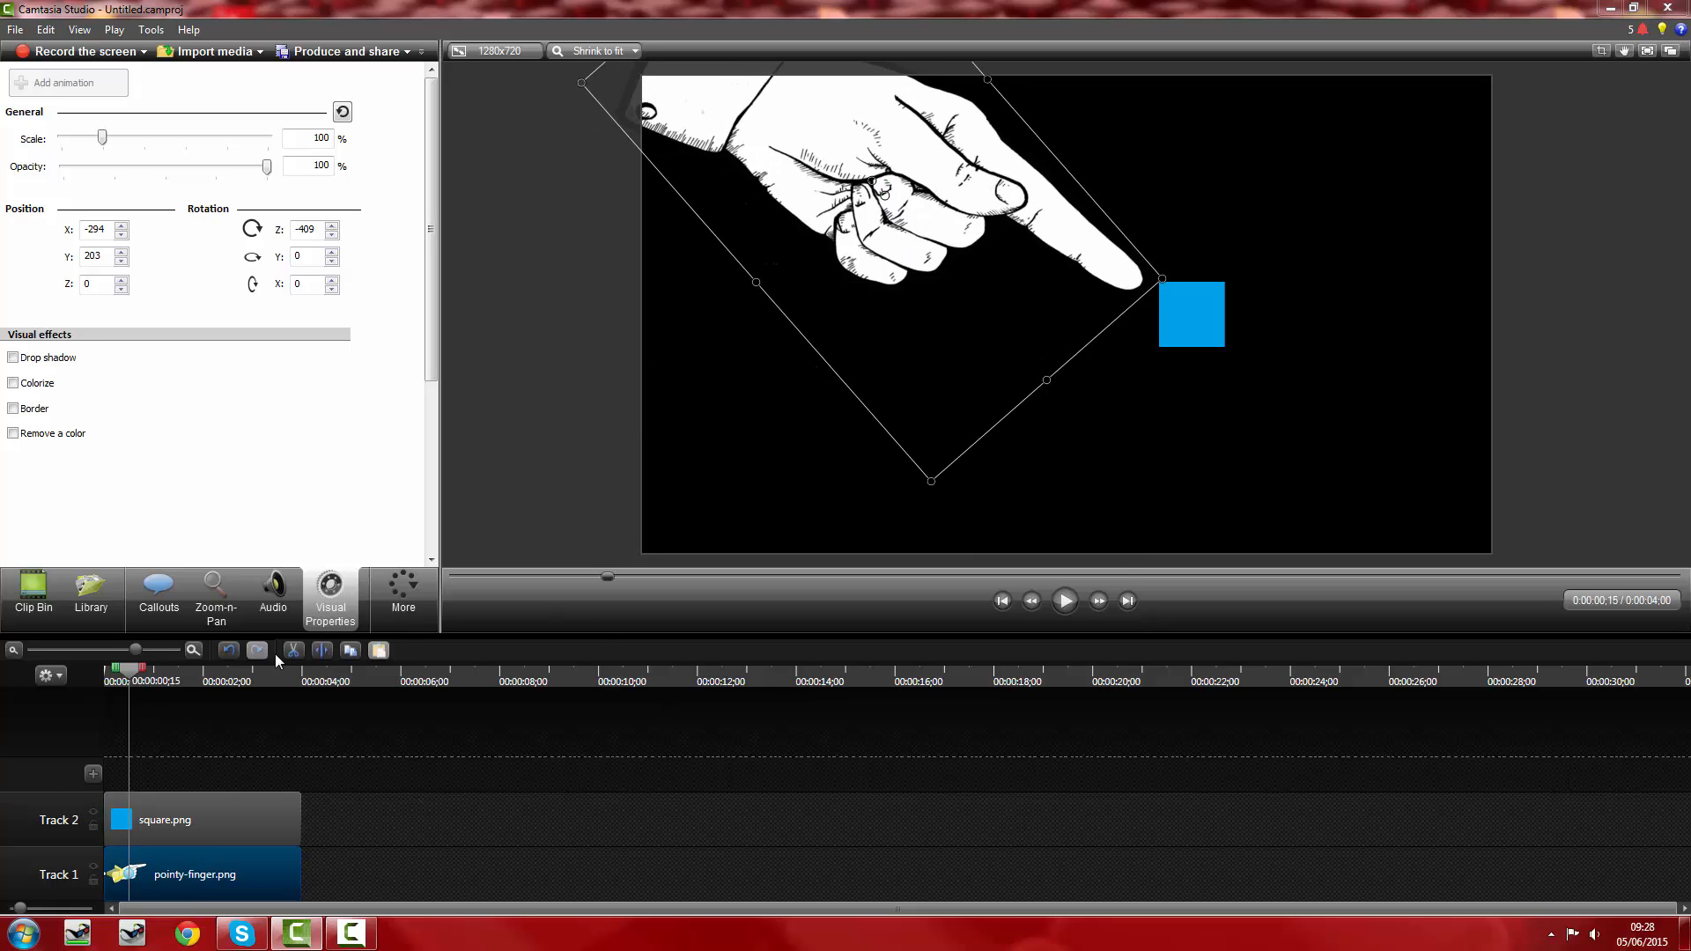
- At 1 second, animate the hand above the blue square, pointing down, at X 213, Y 533 with Z rotation -478
click(1103, 606)
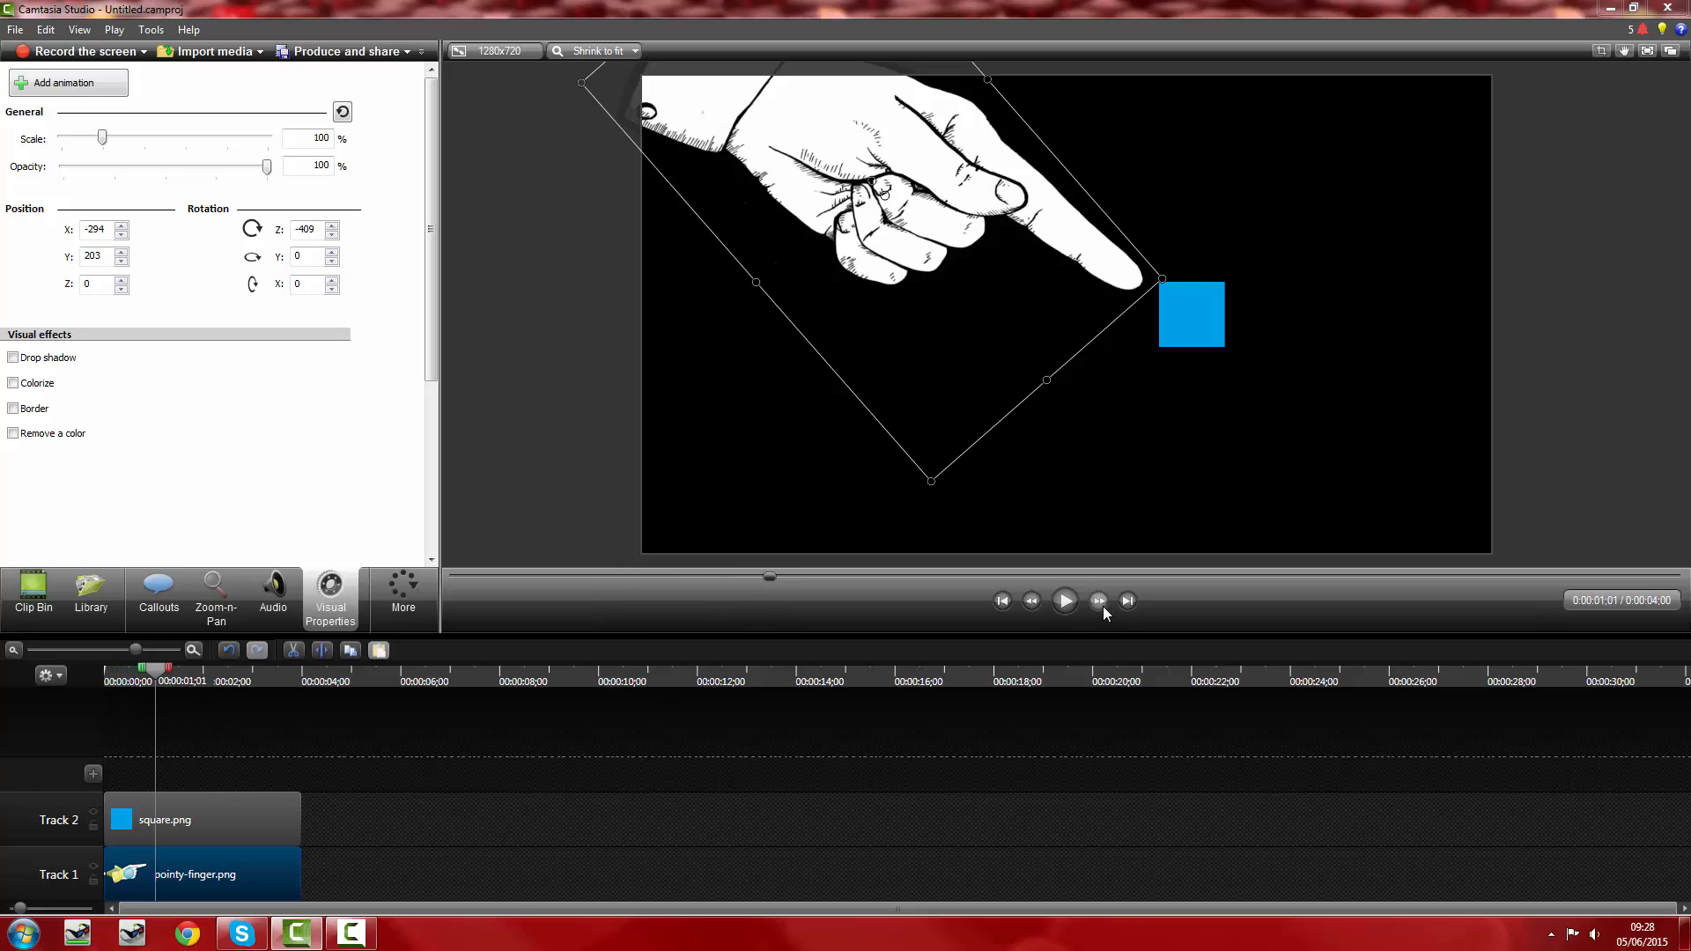
drag(884, 195, 838, 247)
drag(868, 321, 1204, 102)
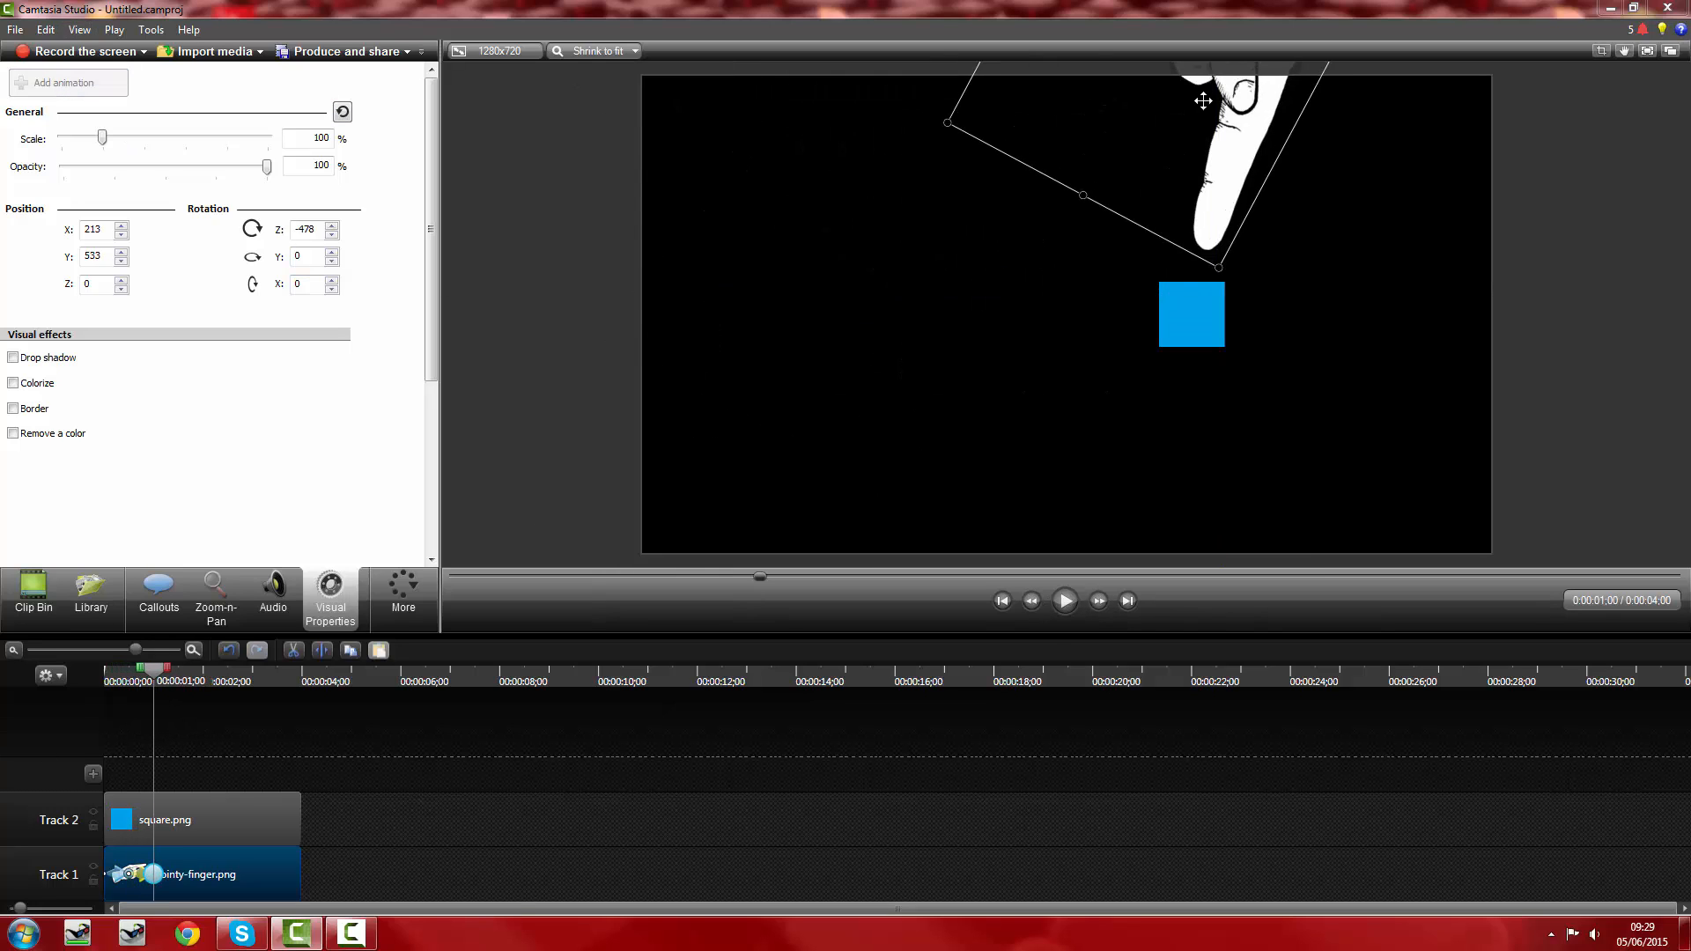
- Add an animation at 1 second 15 frames, placing the hand beyond the square's right side at X 736, Y -52 with Z rotation -570
scroll(1204, 102, down, 4)
click(1099, 604)
click(1099, 604)
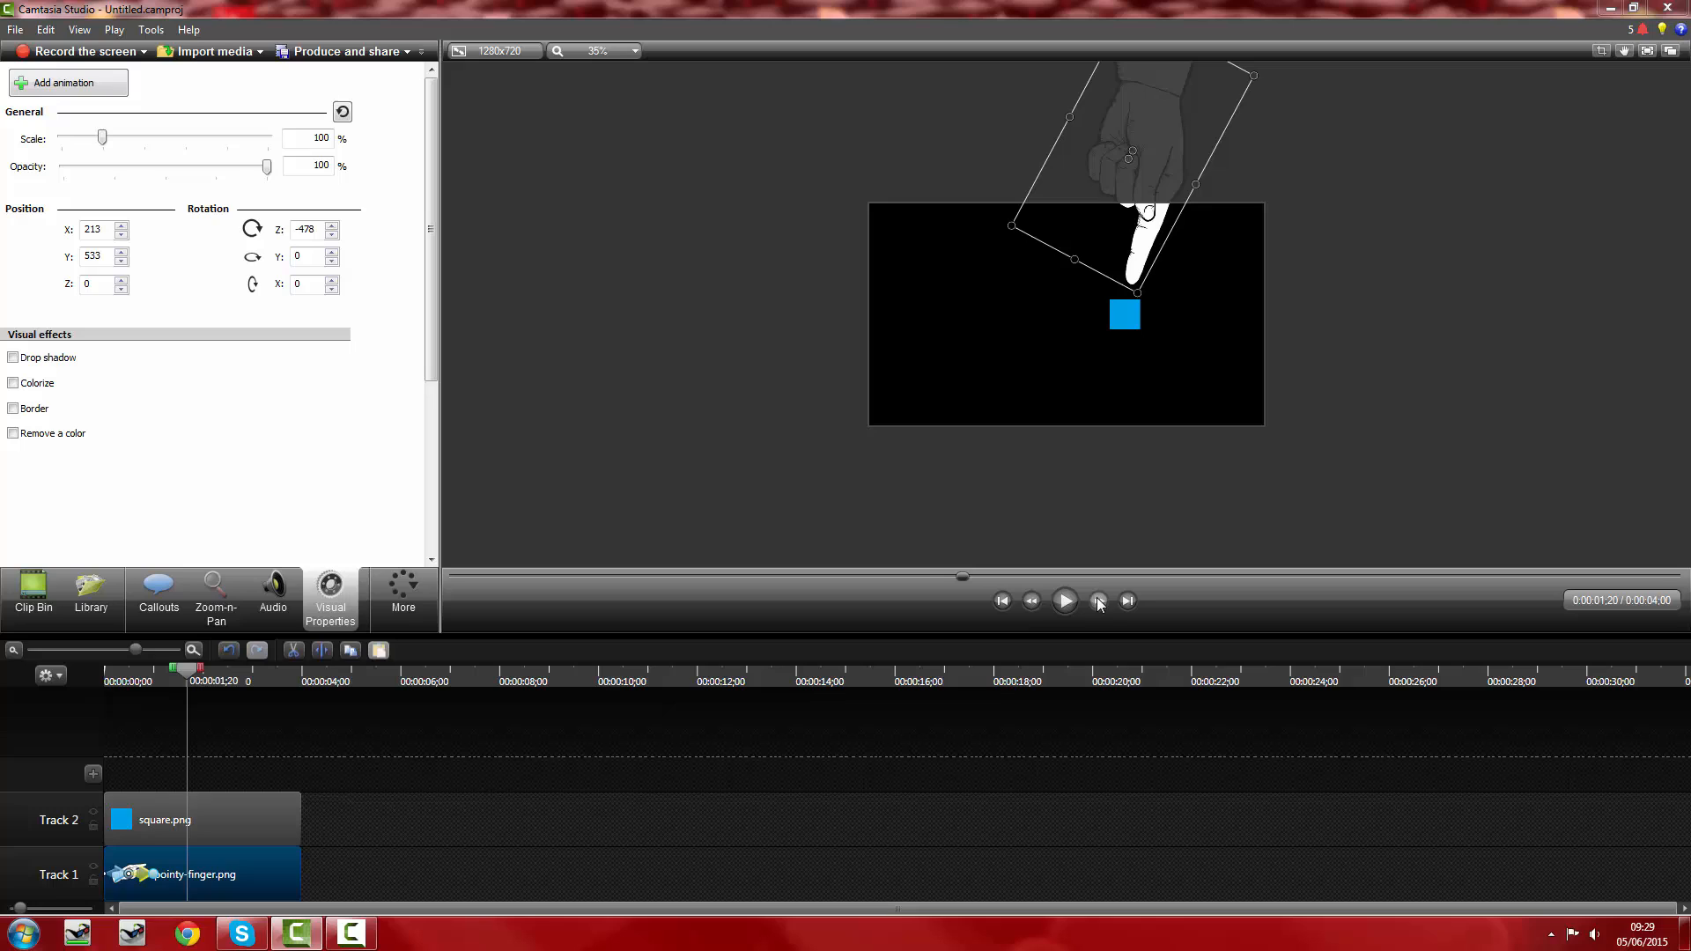
click(1032, 604)
click(94, 89)
drag(1142, 192, 1306, 368)
drag(1292, 335, 1281, 317)
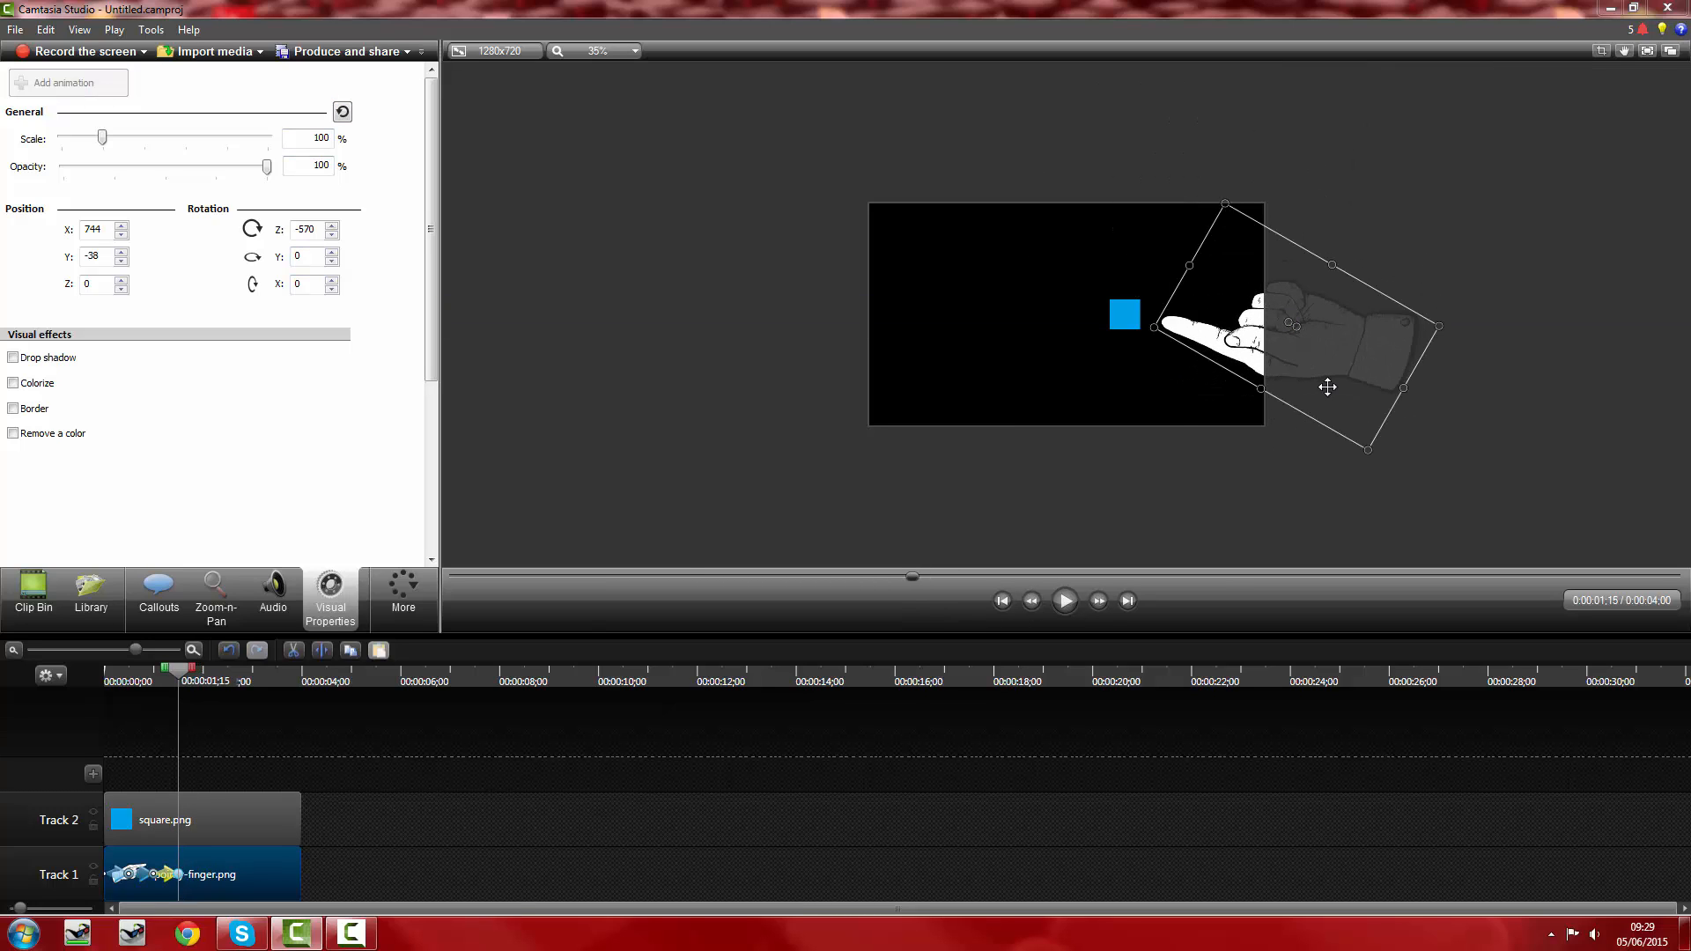
drag(1327, 387, 1324, 391)
- Animate the hand below the square at 2 seconds (Z -666), and back to its left at 2 seconds 15 frames (X -275, Y -224, Z -720)
click(1097, 604)
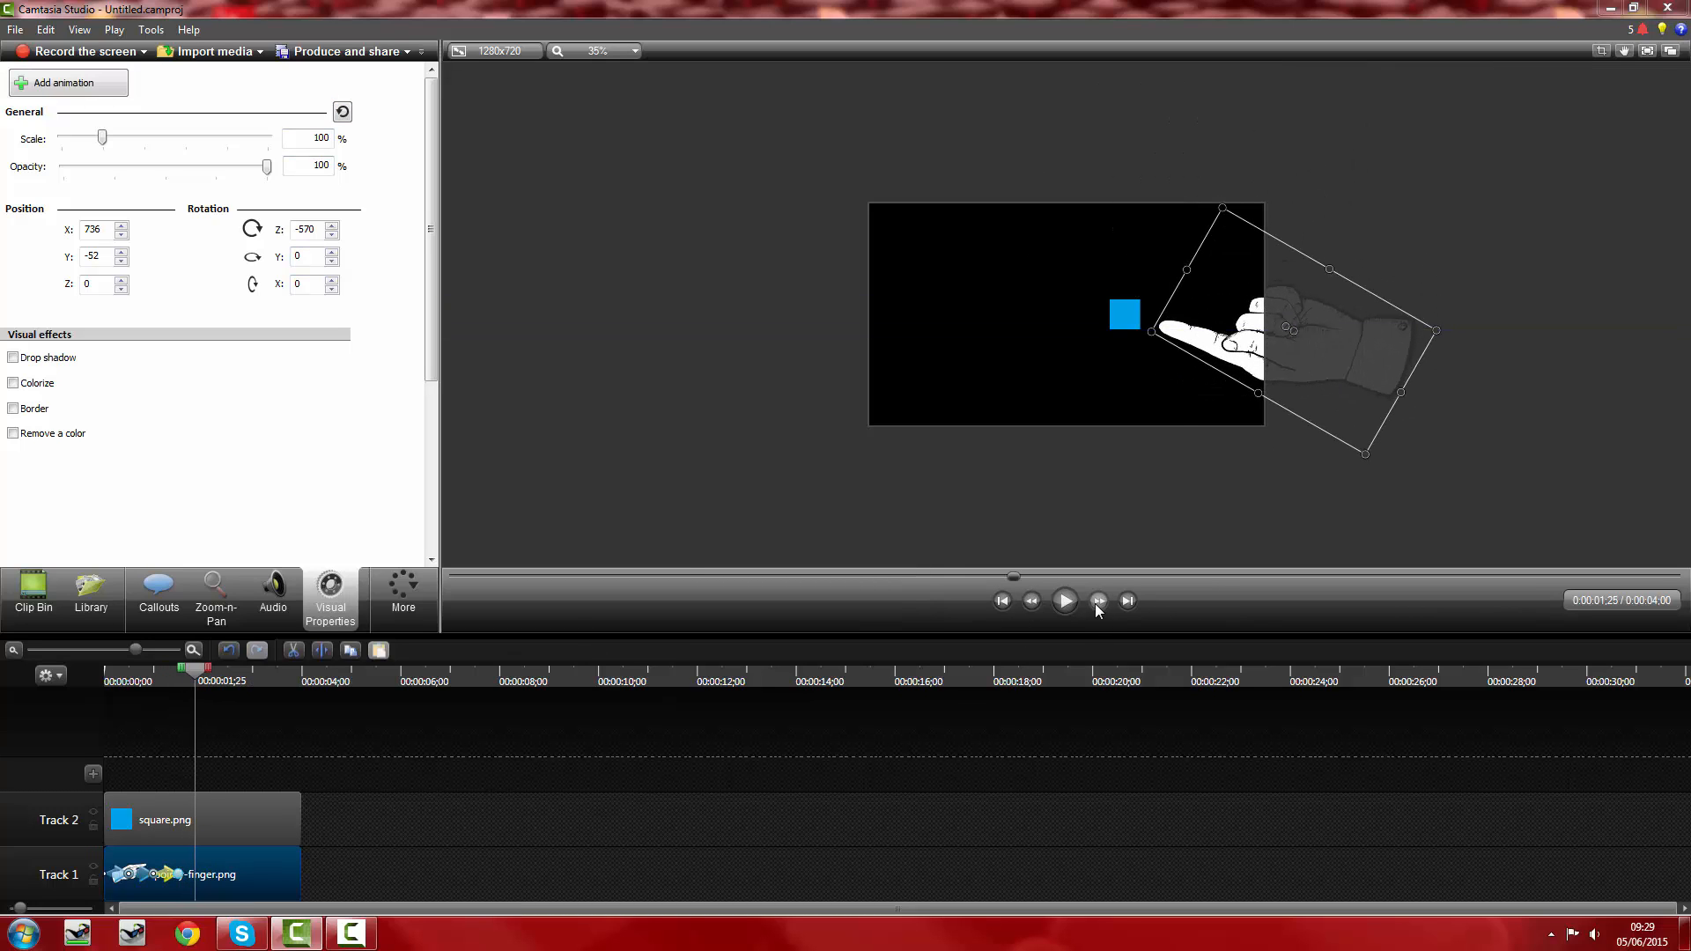
click(1096, 604)
click(1031, 600)
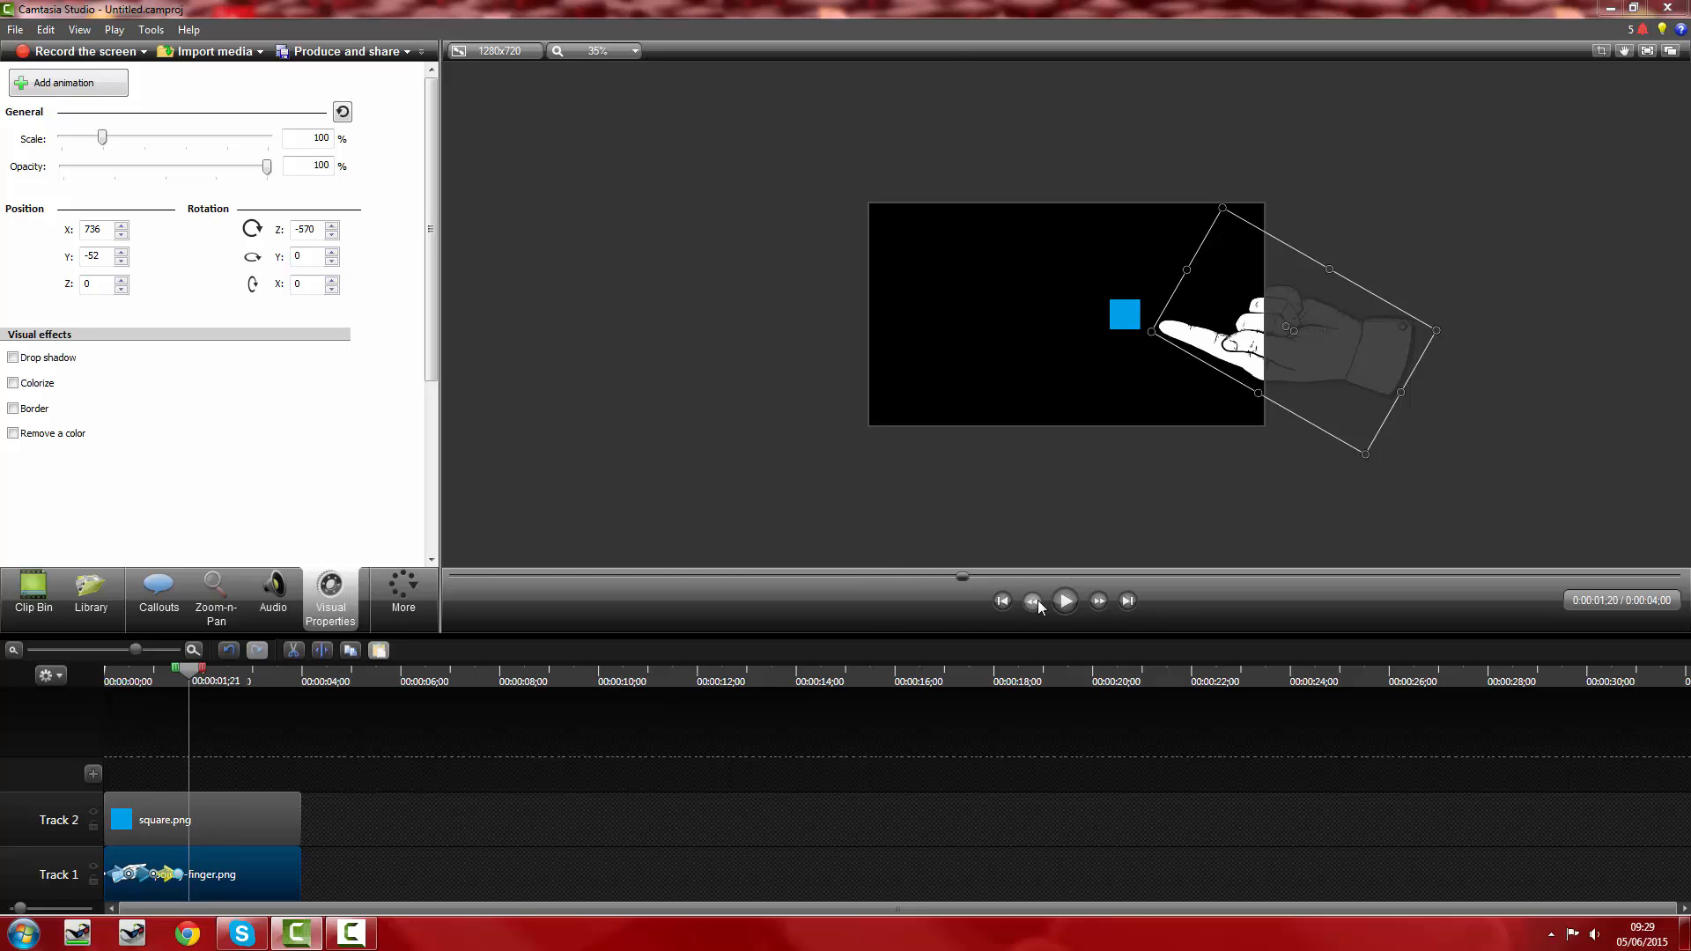
click(1099, 604)
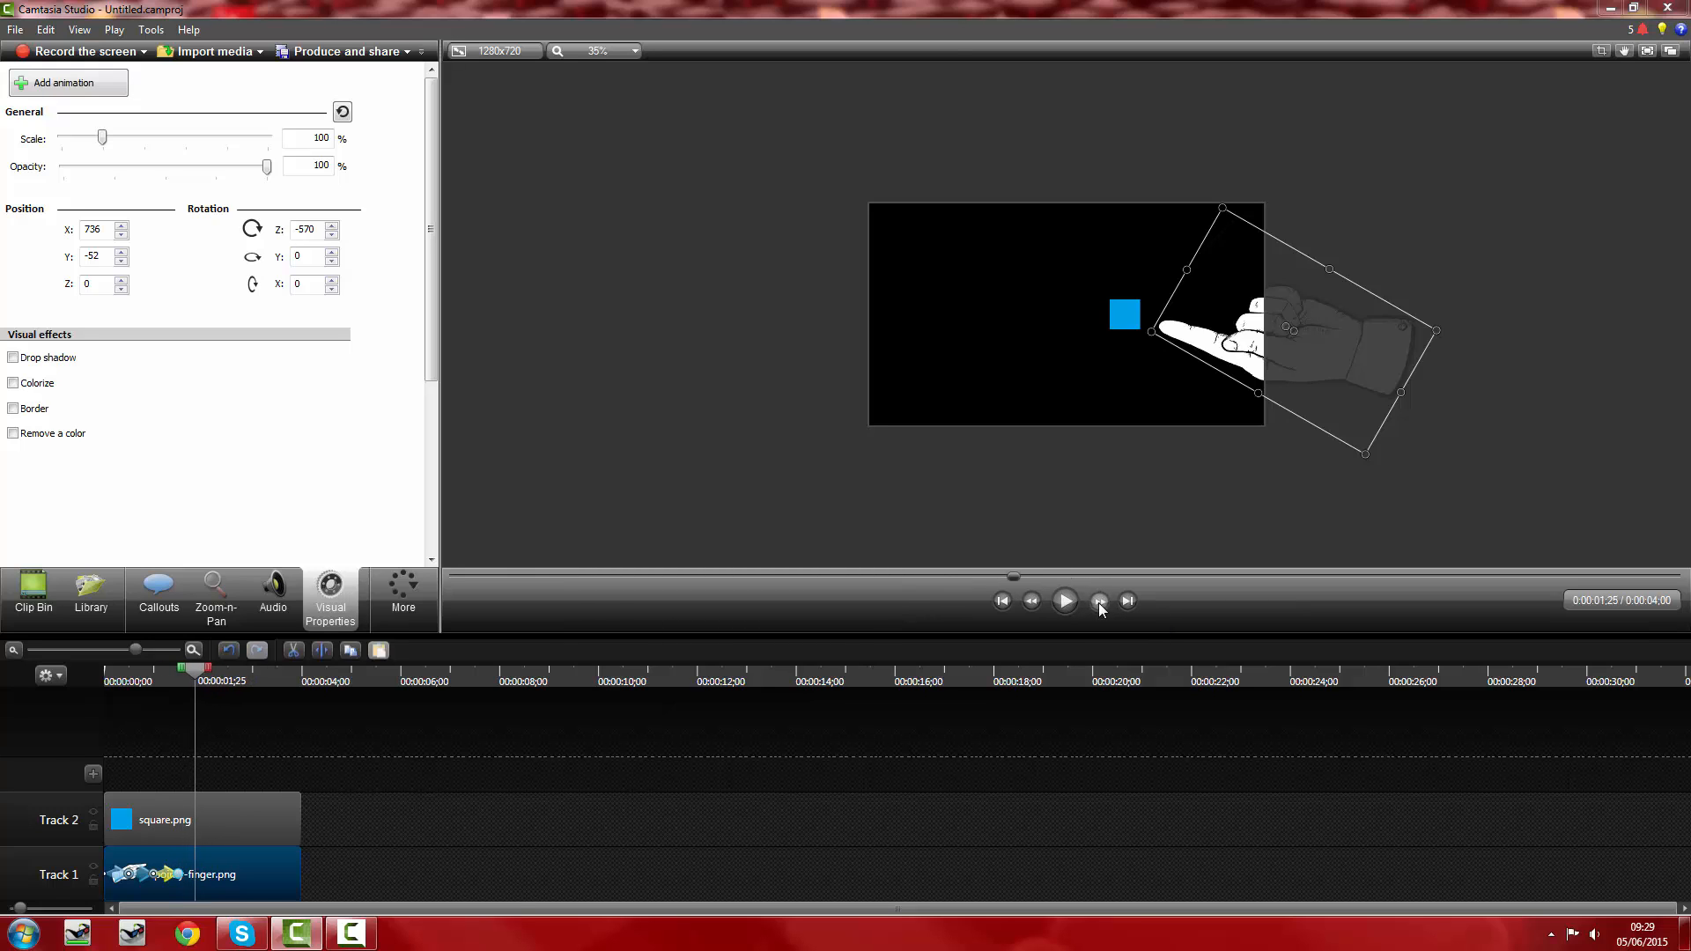
click(1099, 604)
drag(1284, 326, 1177, 423)
click(1099, 603)
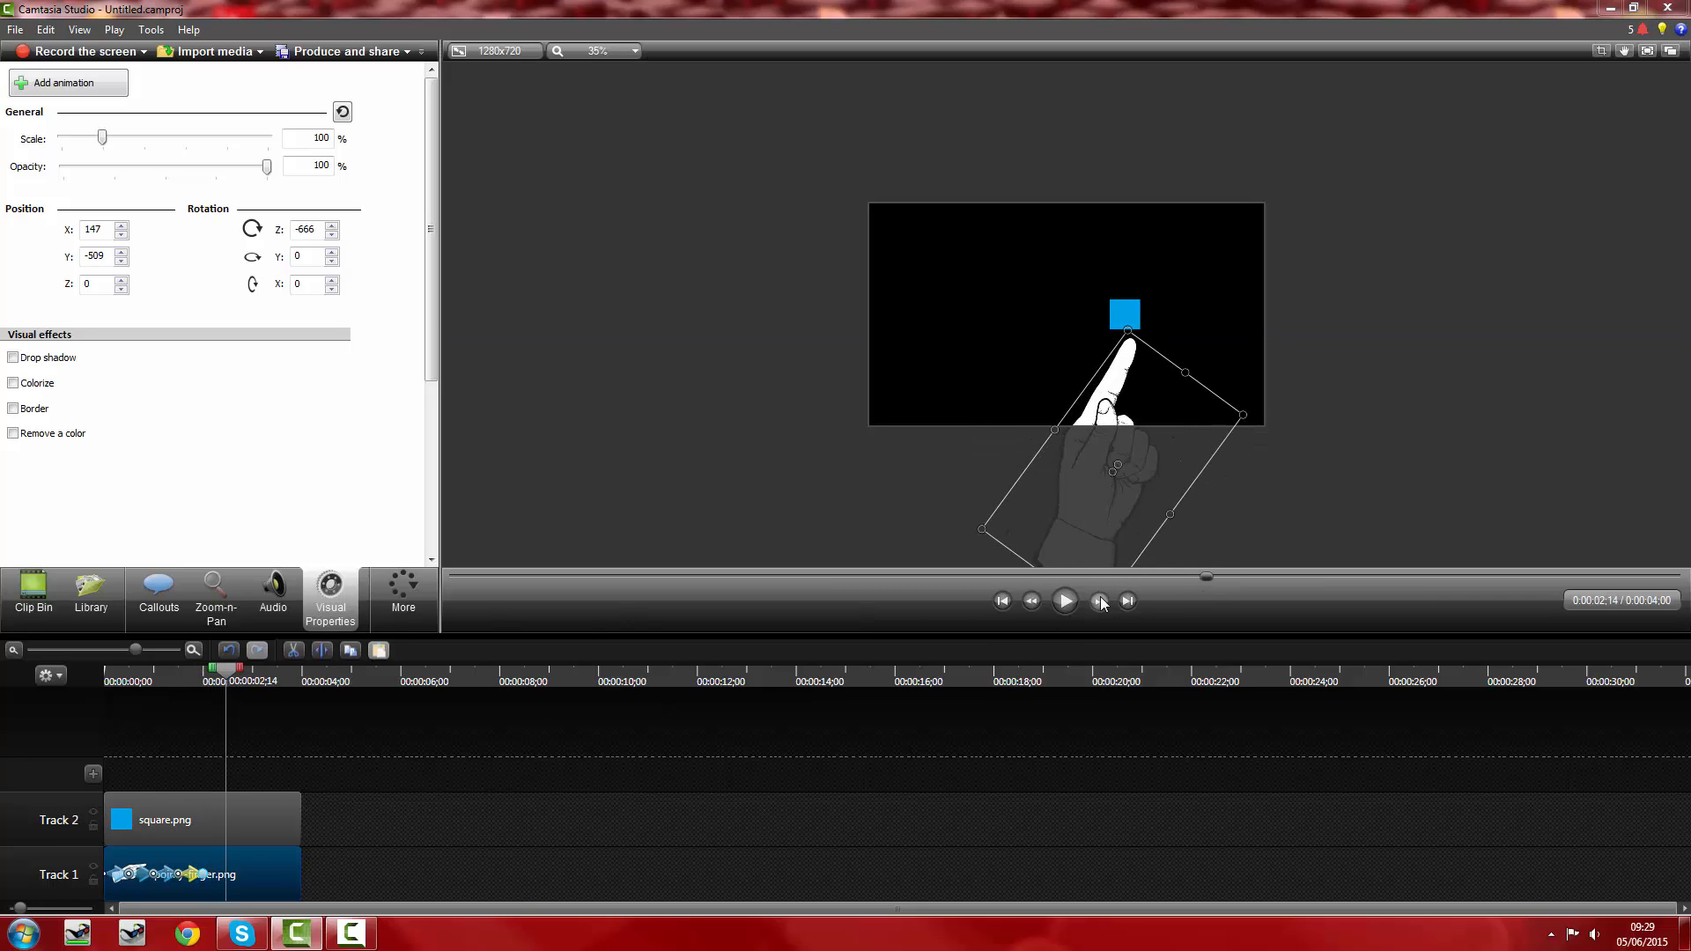
drag(1112, 469, 1069, 415)
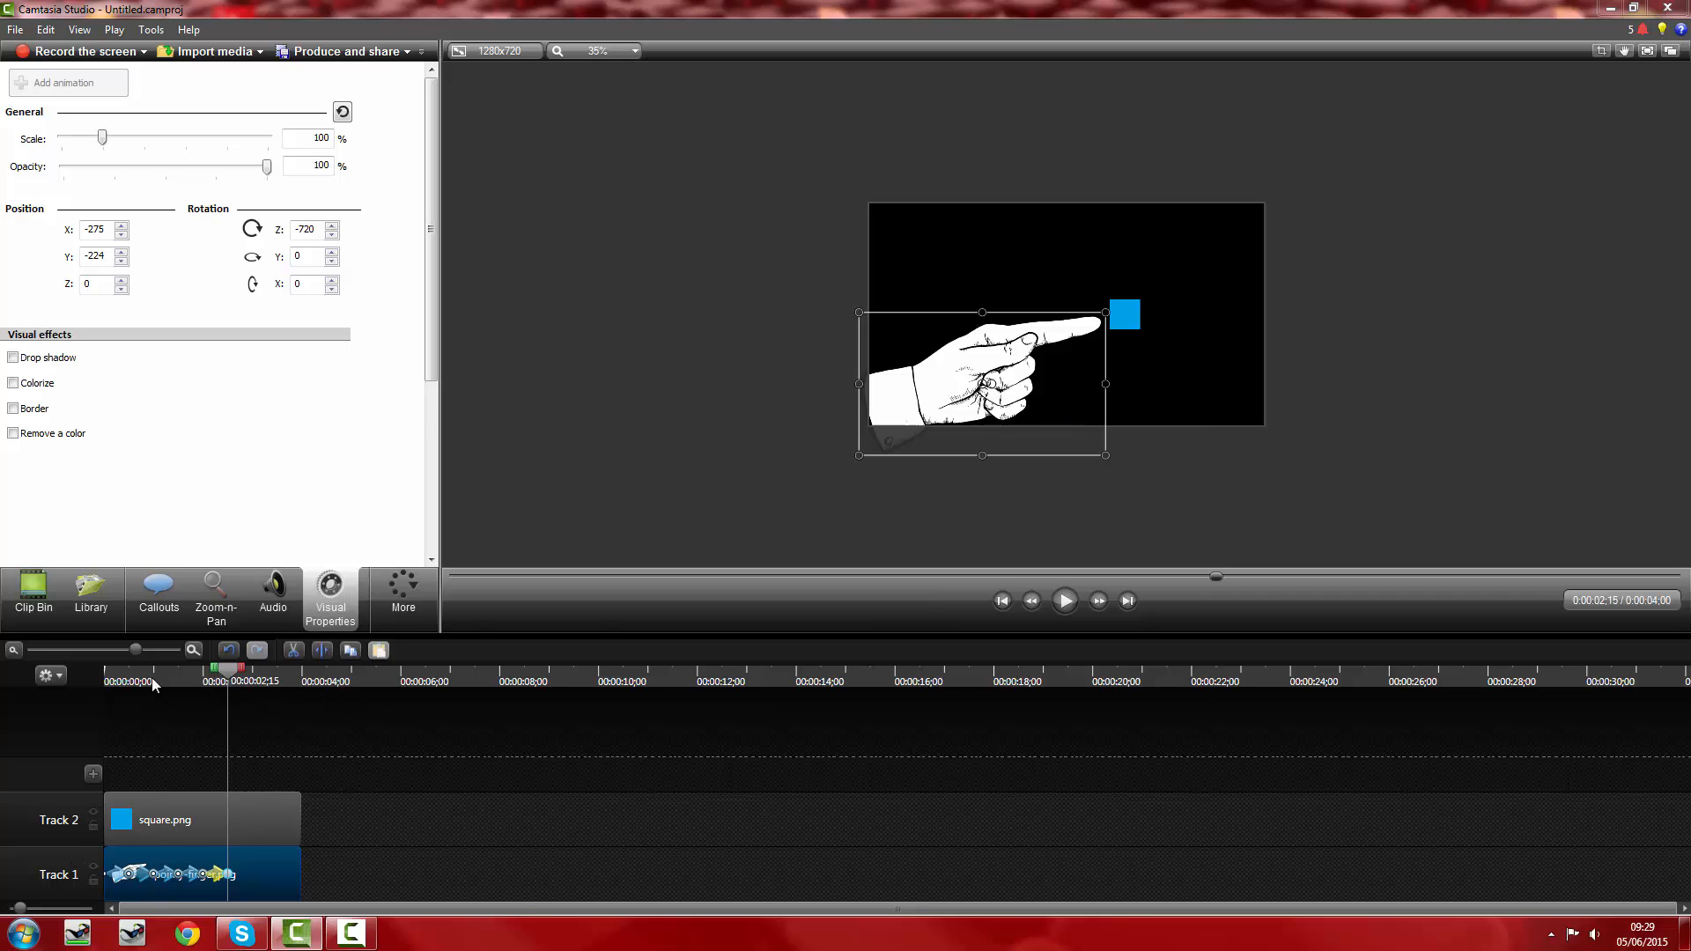
- Play back the hand's circling animation from the start several times, and return the playhead to the beginning
drag(152, 685, 49, 693)
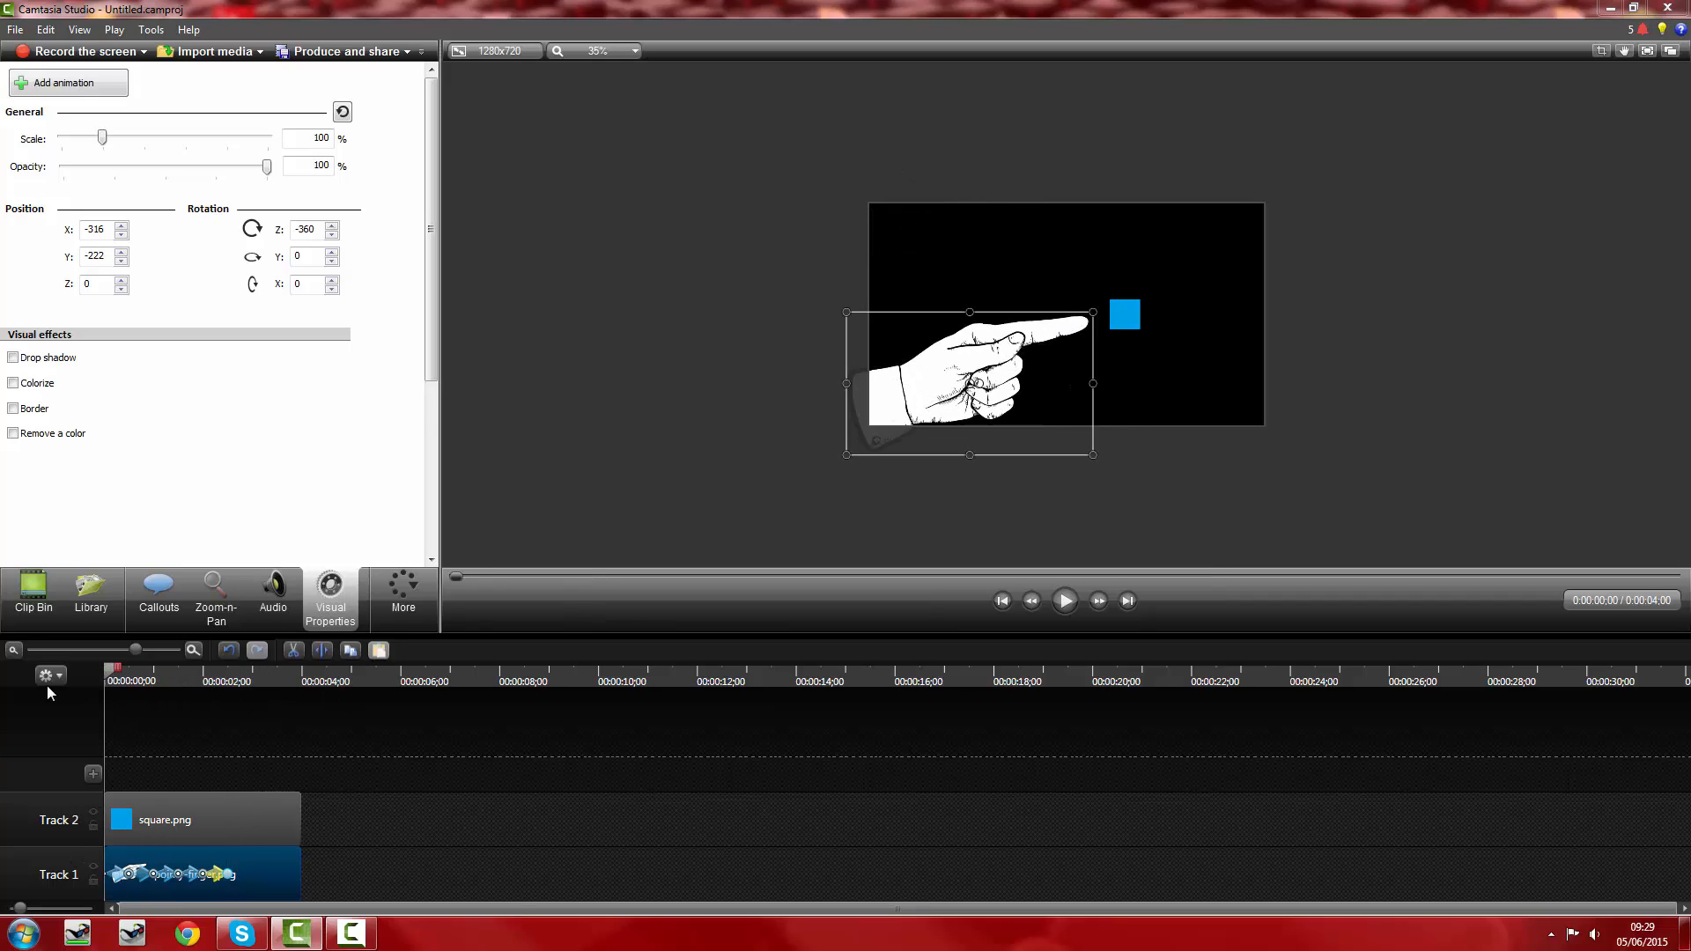
click(1063, 602)
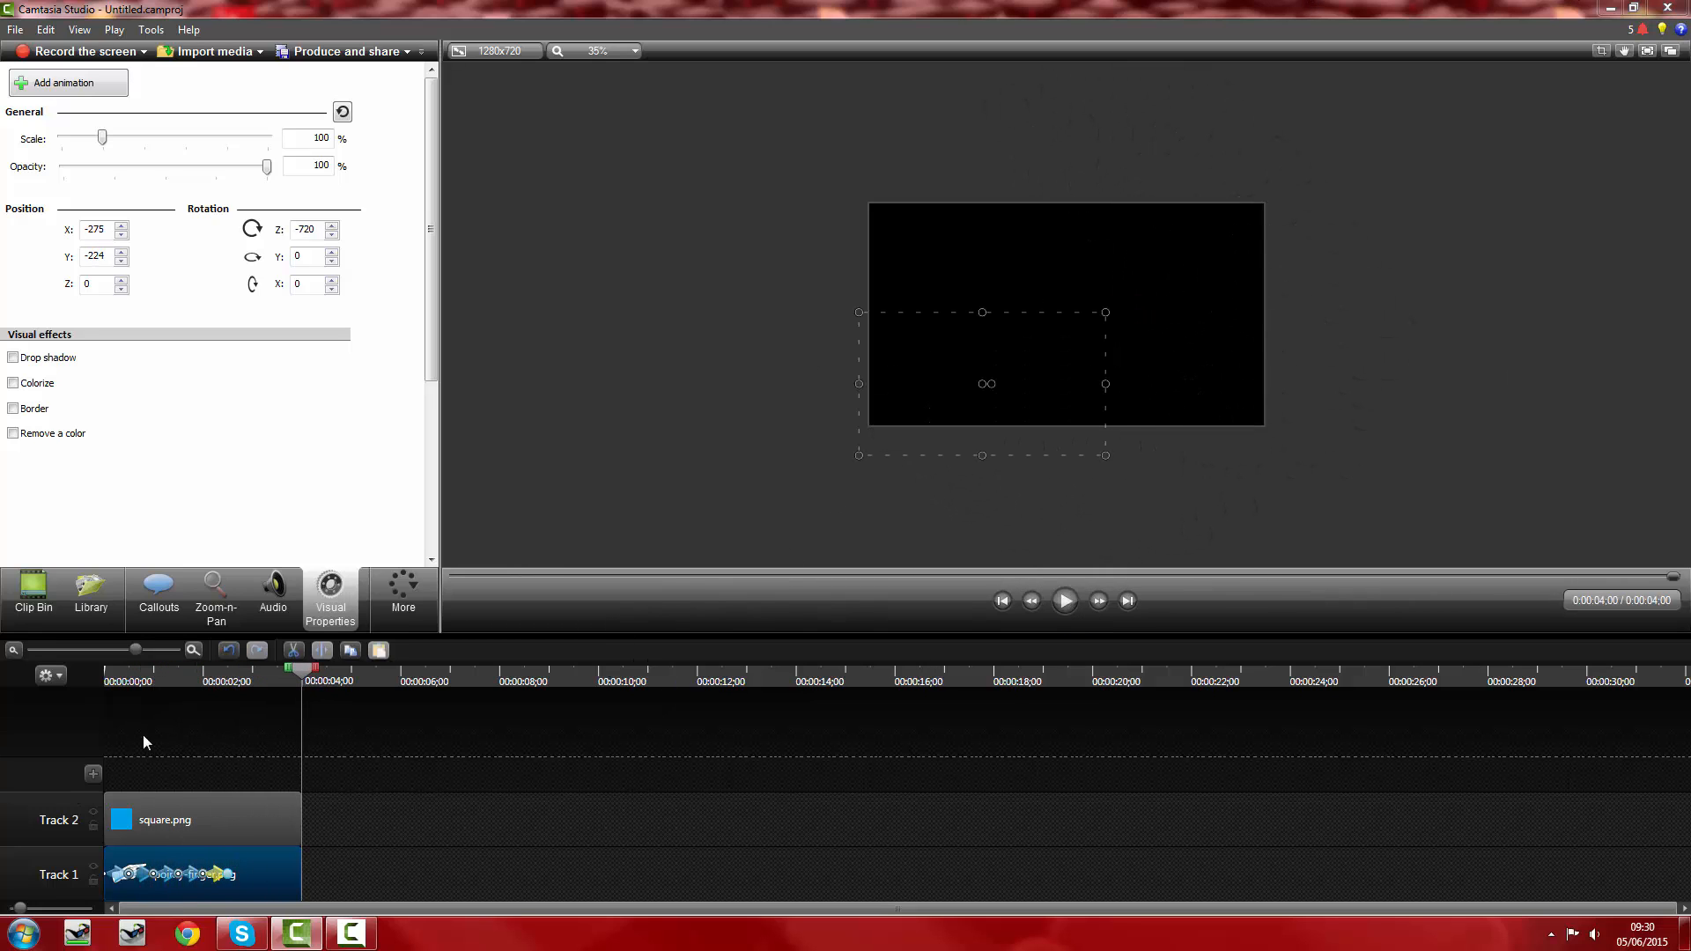
click(121, 683)
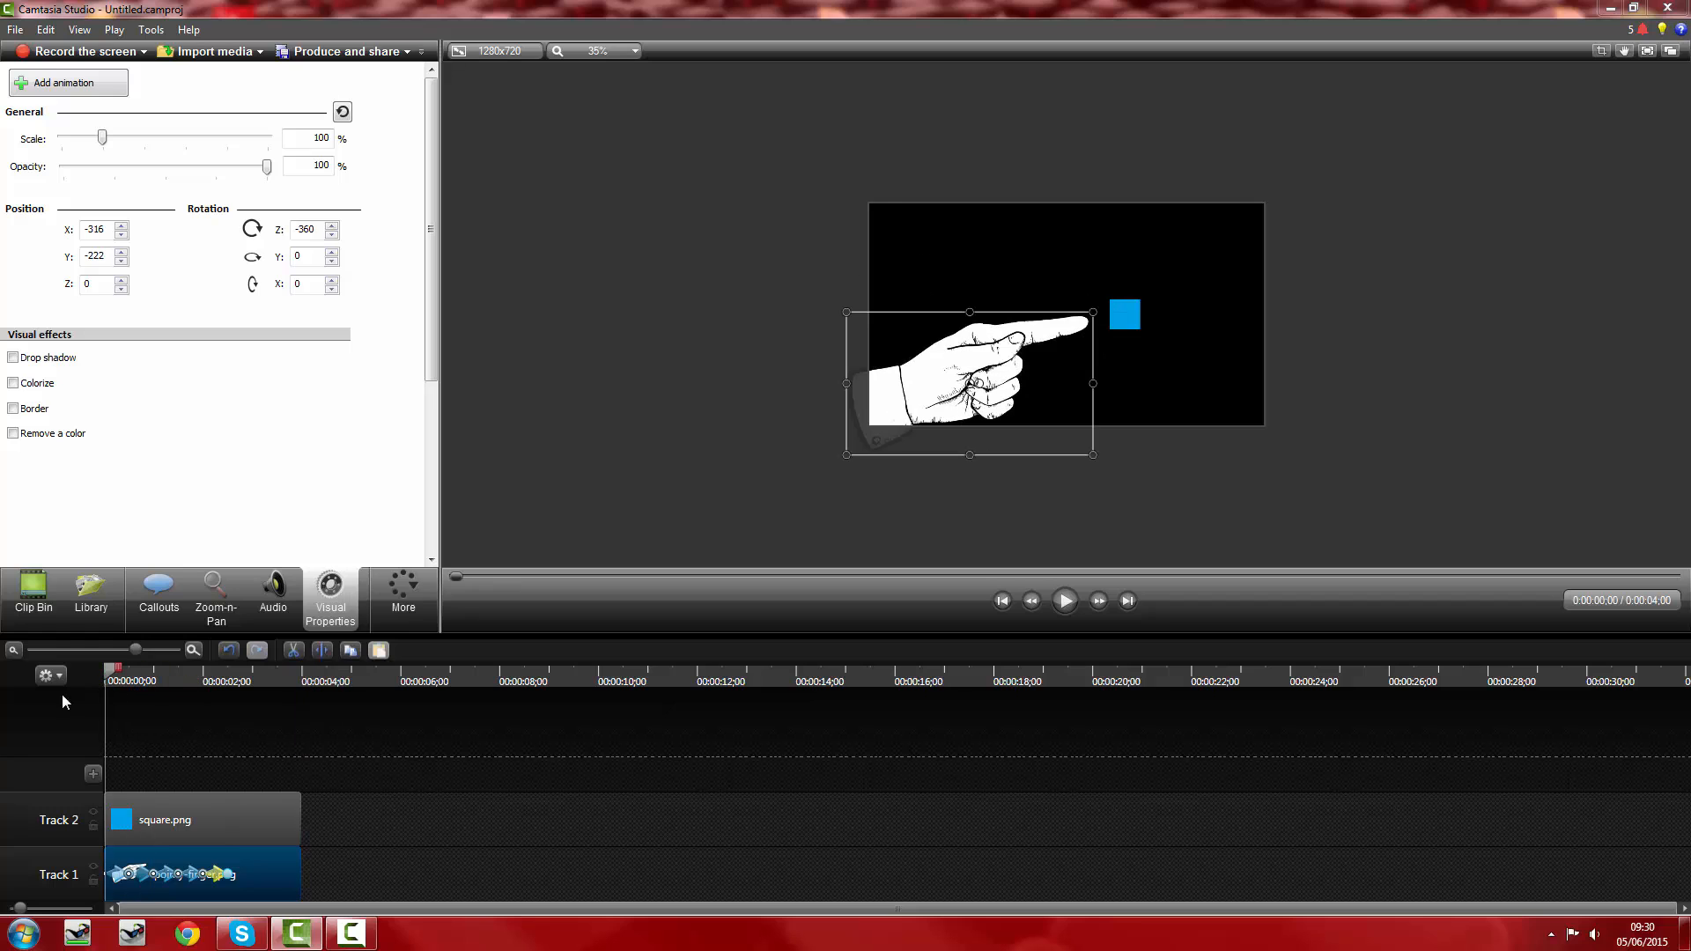
click(1059, 604)
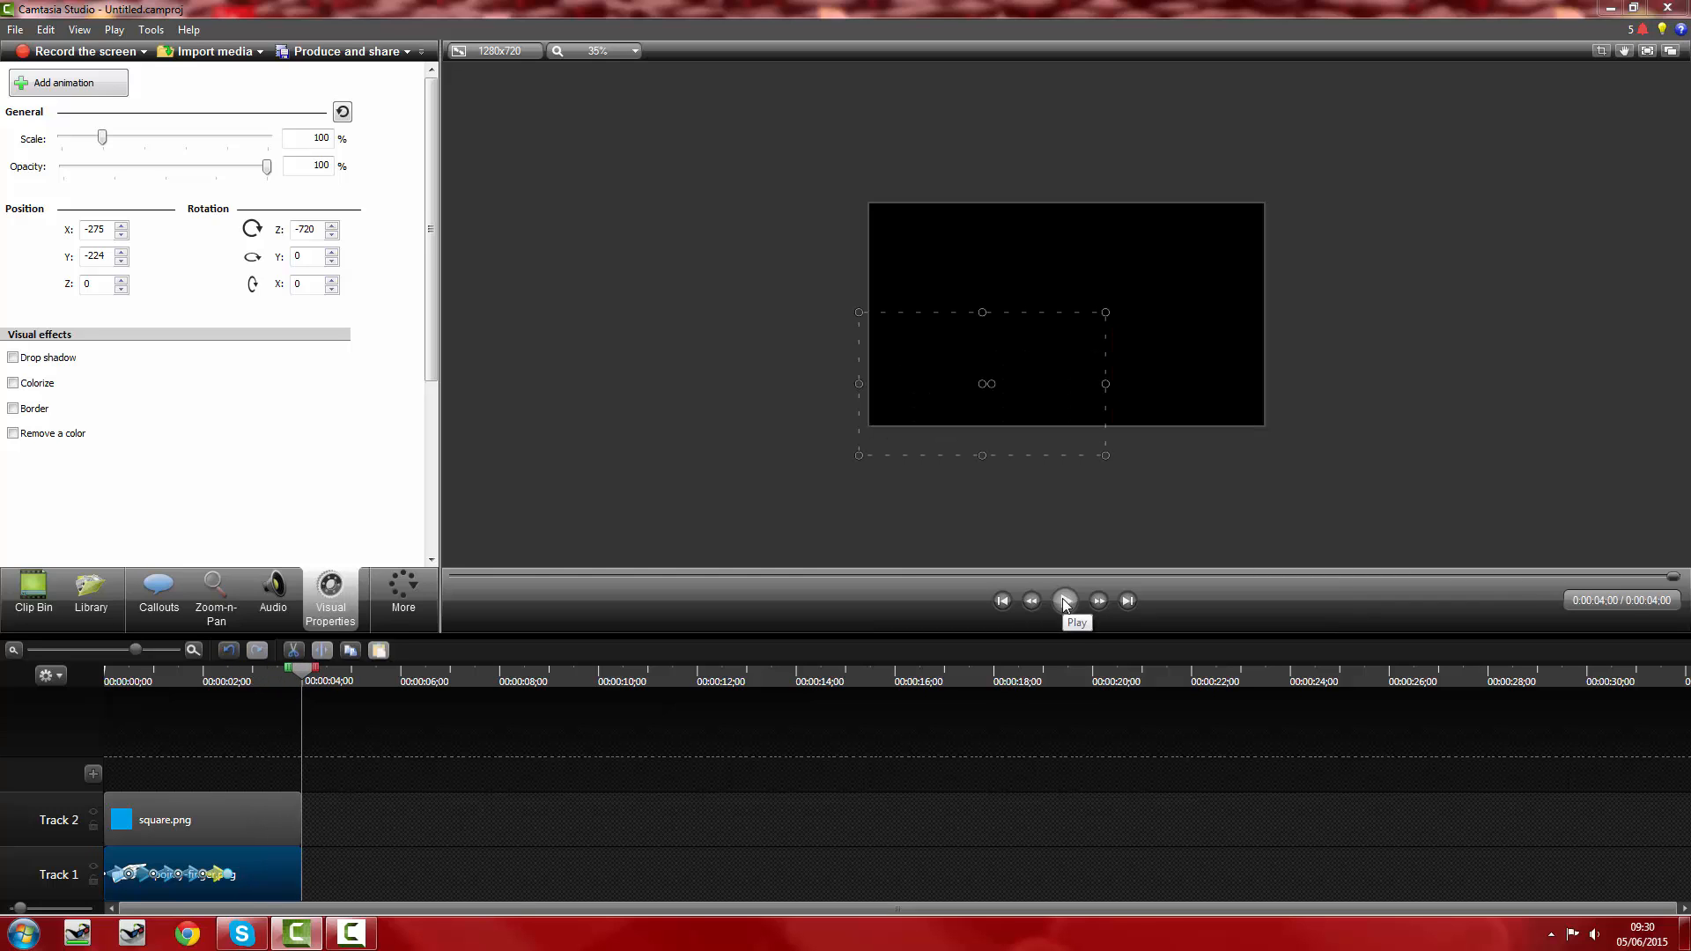
click(1065, 600)
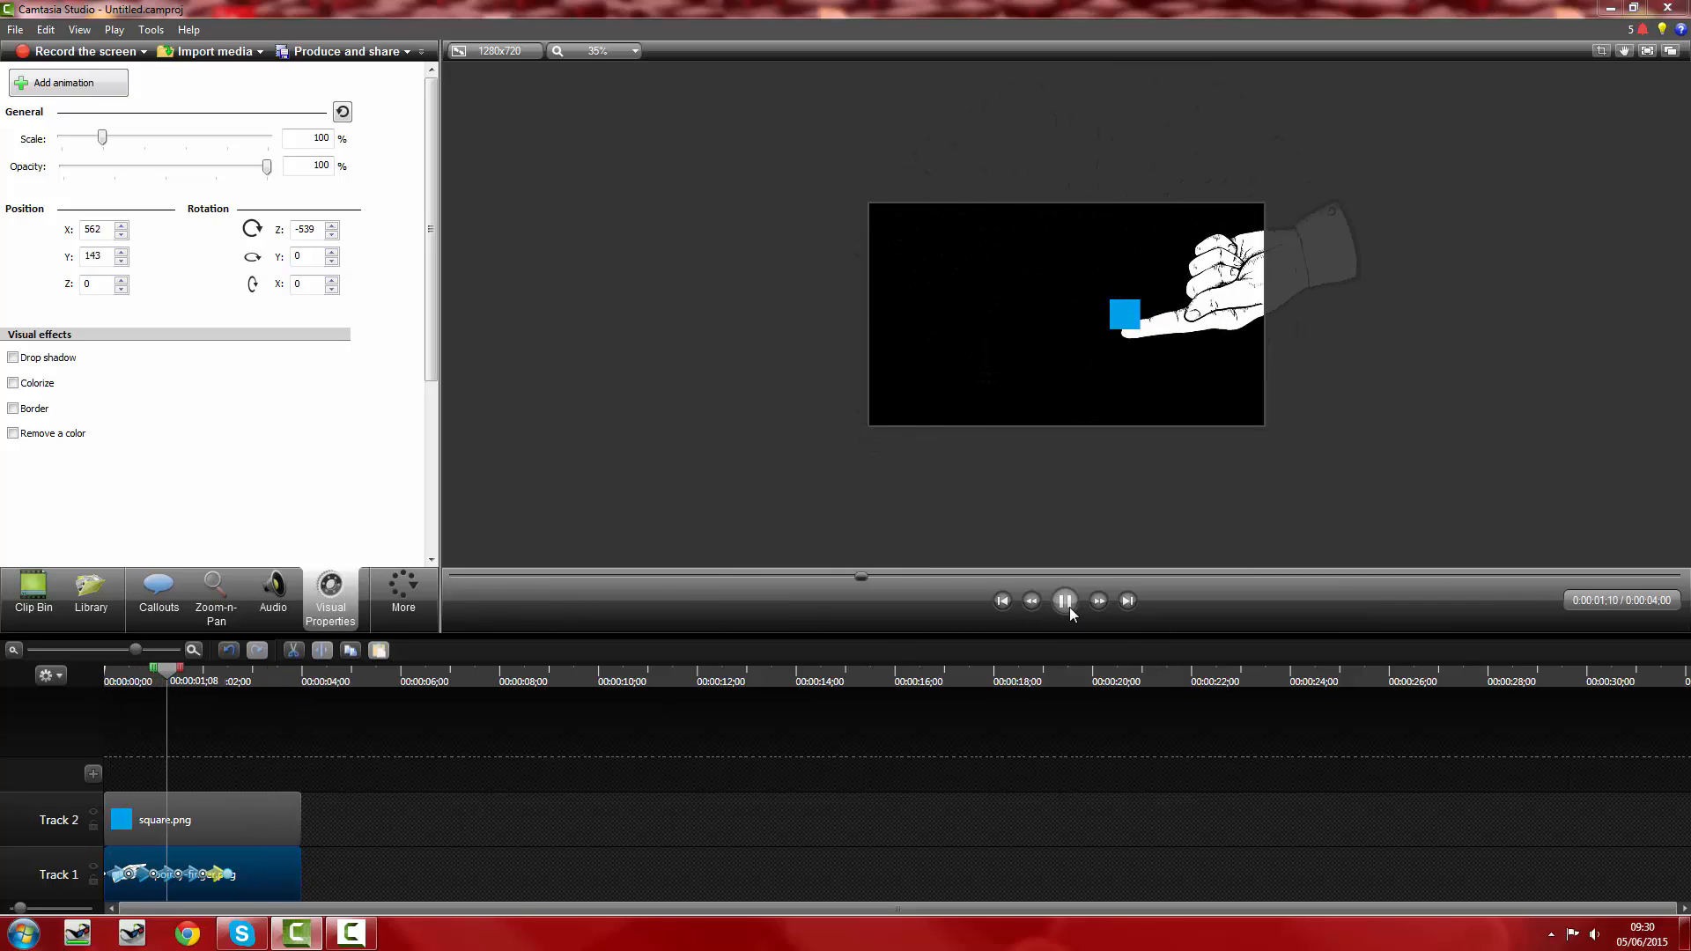
click(1070, 609)
drag(181, 673, 98, 682)
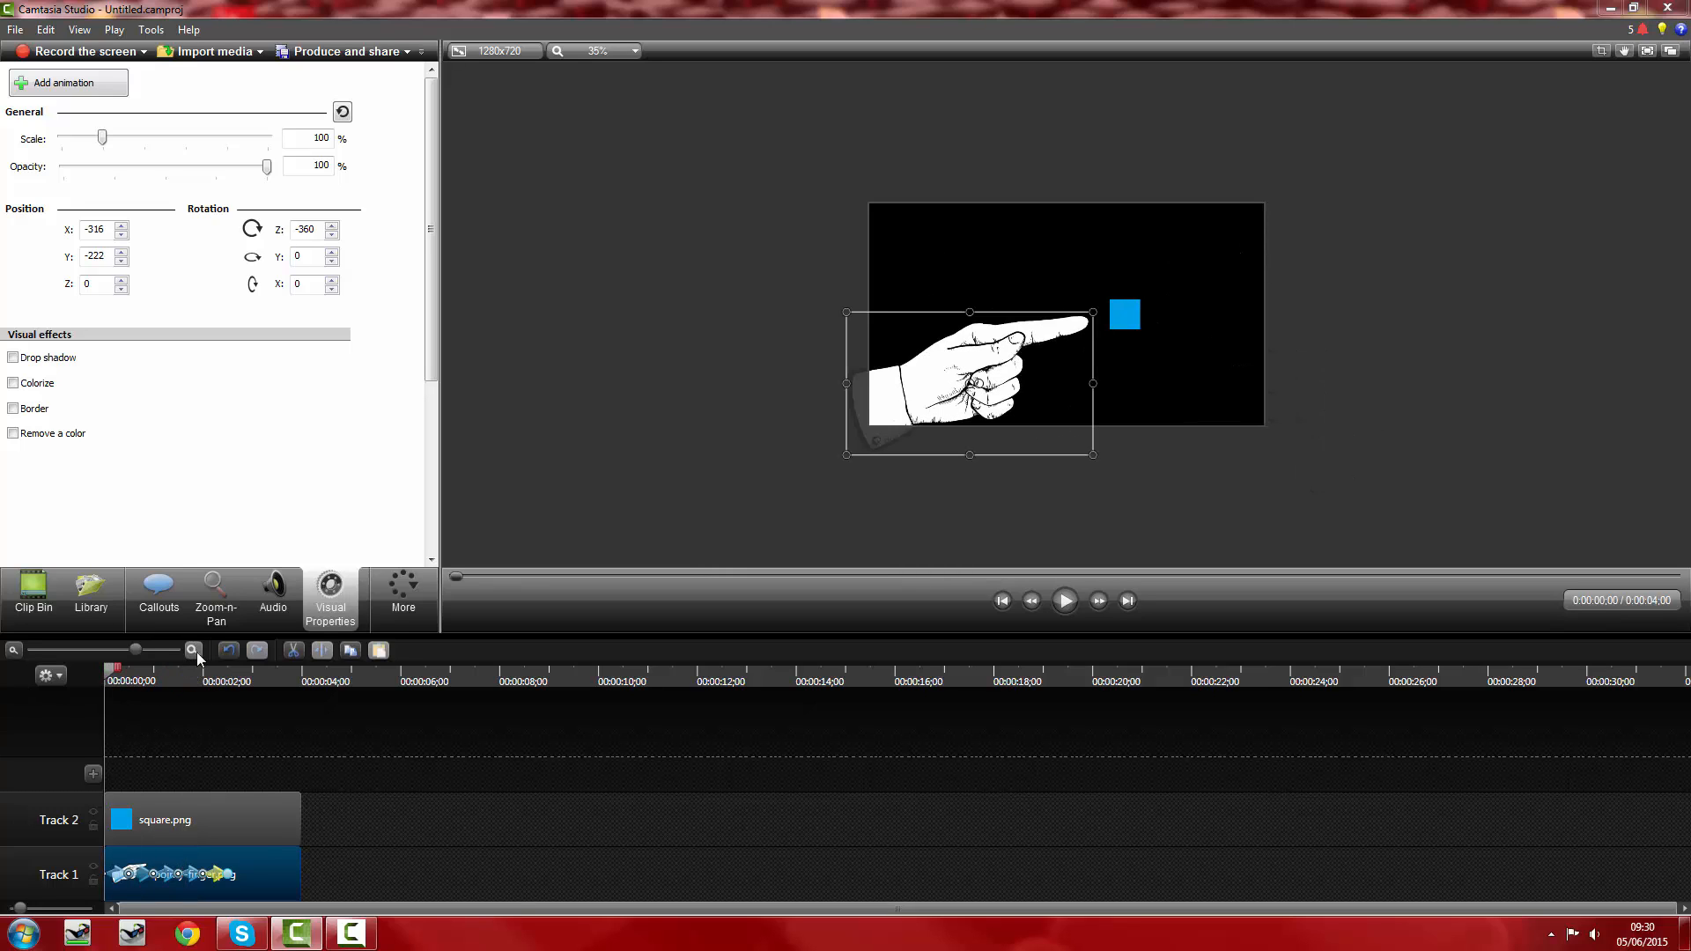
- Zoom into the timeline and examine the in-between frames of the hand's first animation, around frame 7
click(197, 656)
click(197, 655)
click(197, 655)
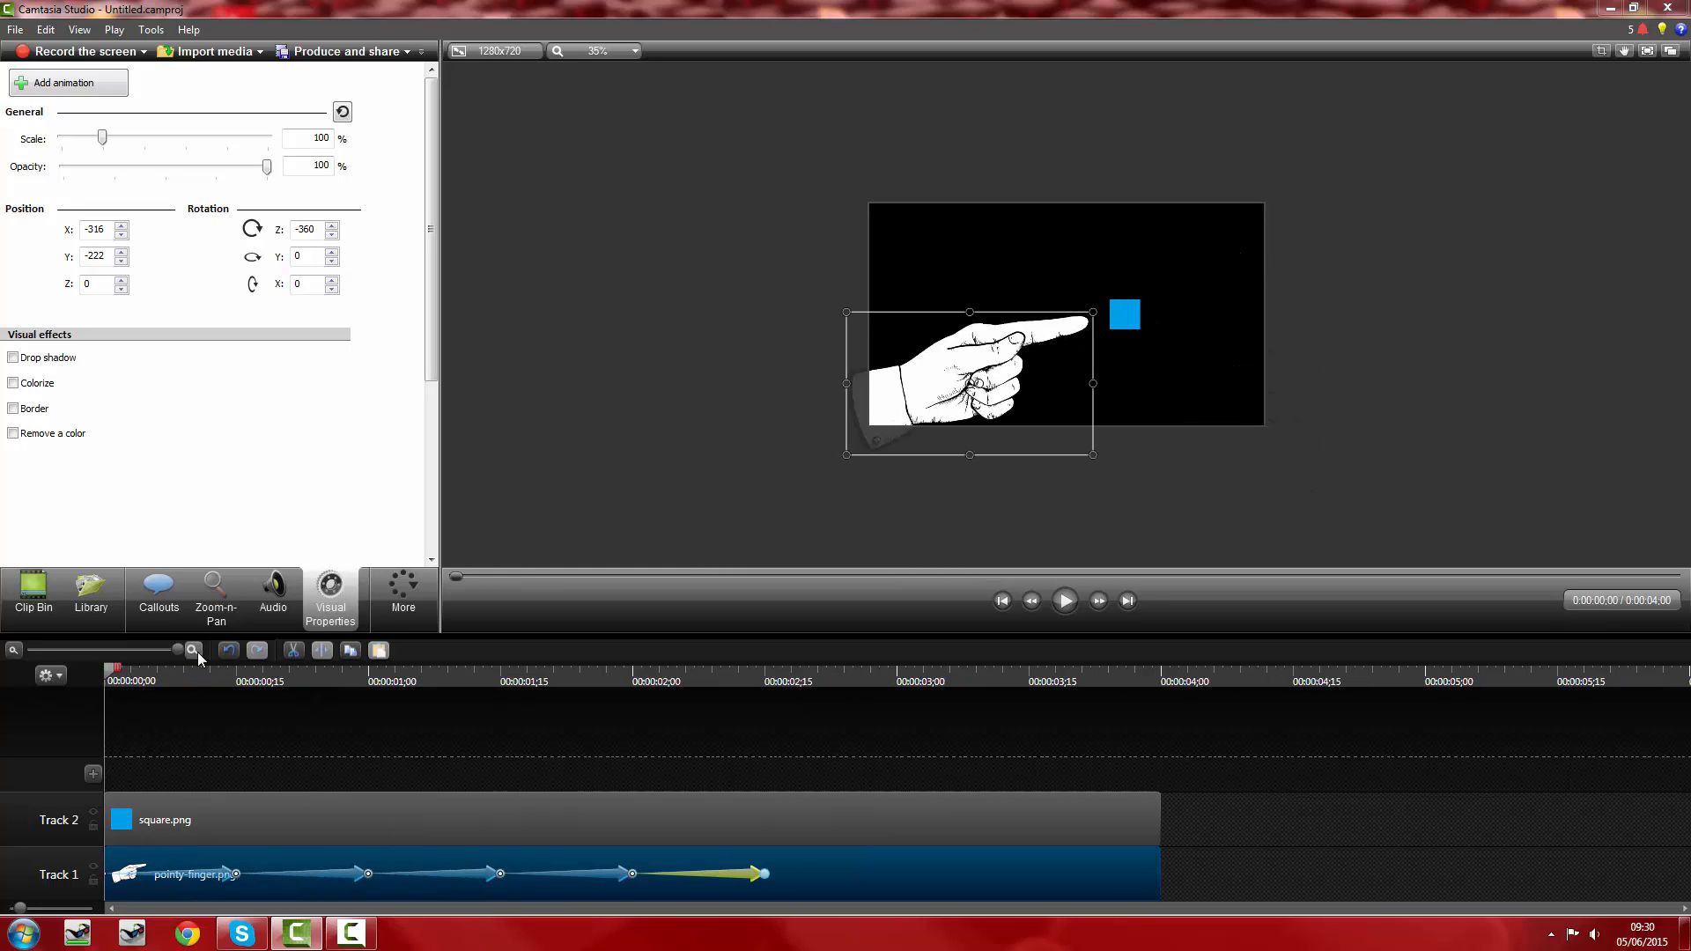
click(165, 674)
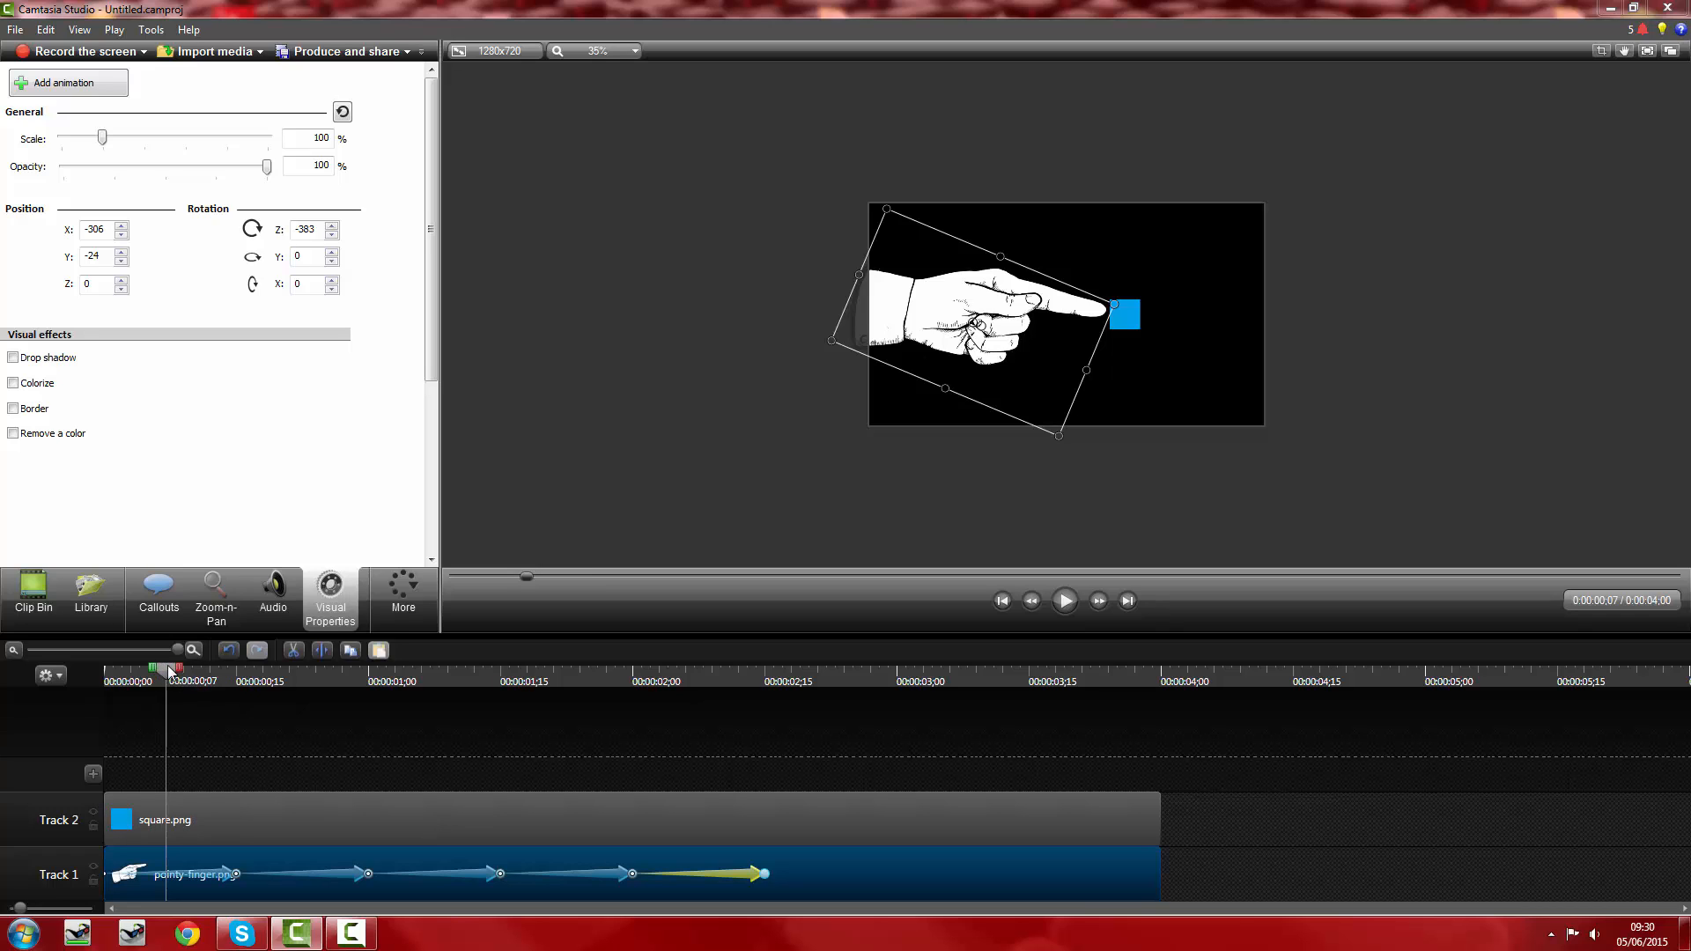
drag(171, 672, 106, 675)
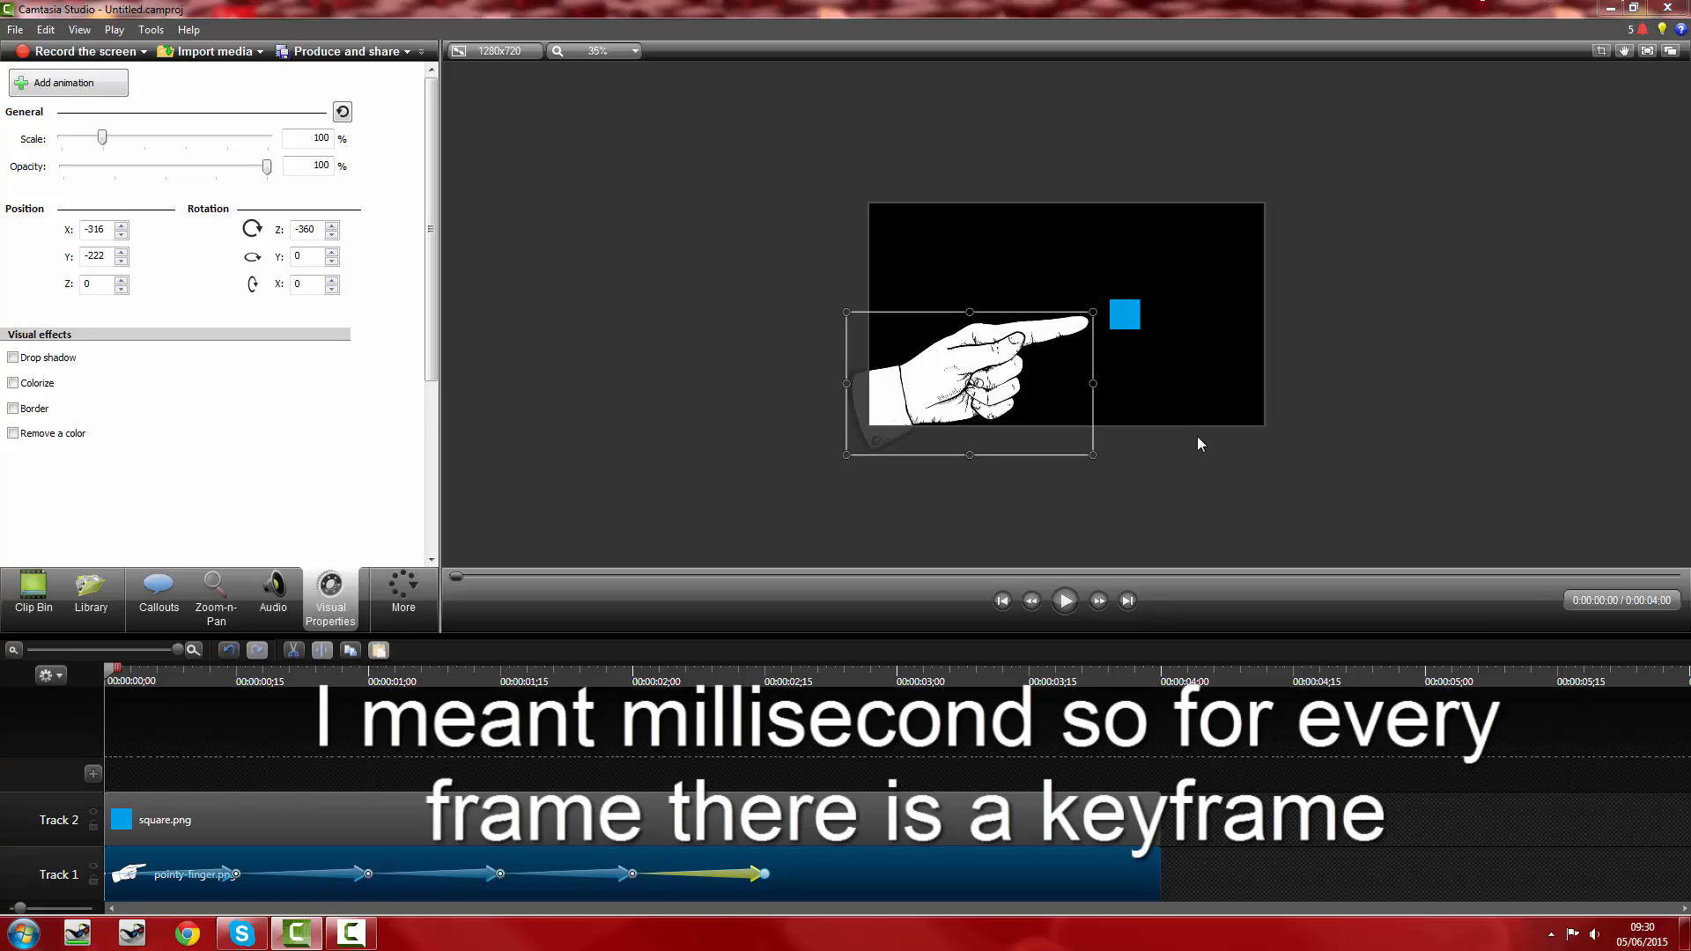
- Close Camtasia Studio without saving the untitled project
click(1667, 7)
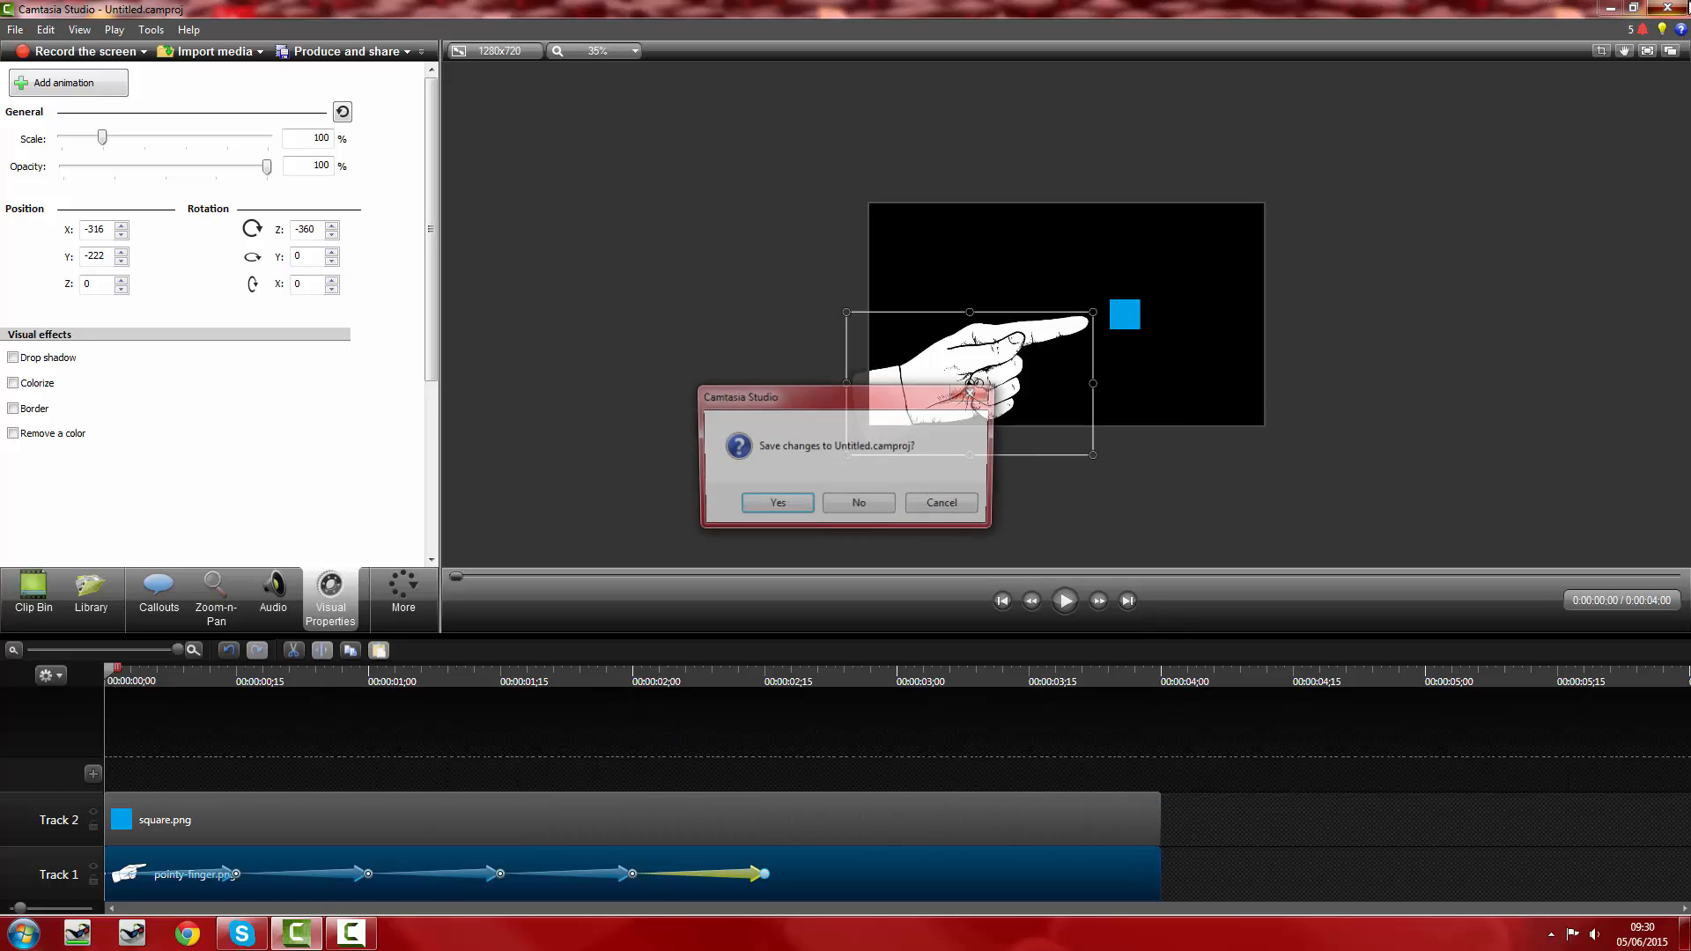
click(853, 508)
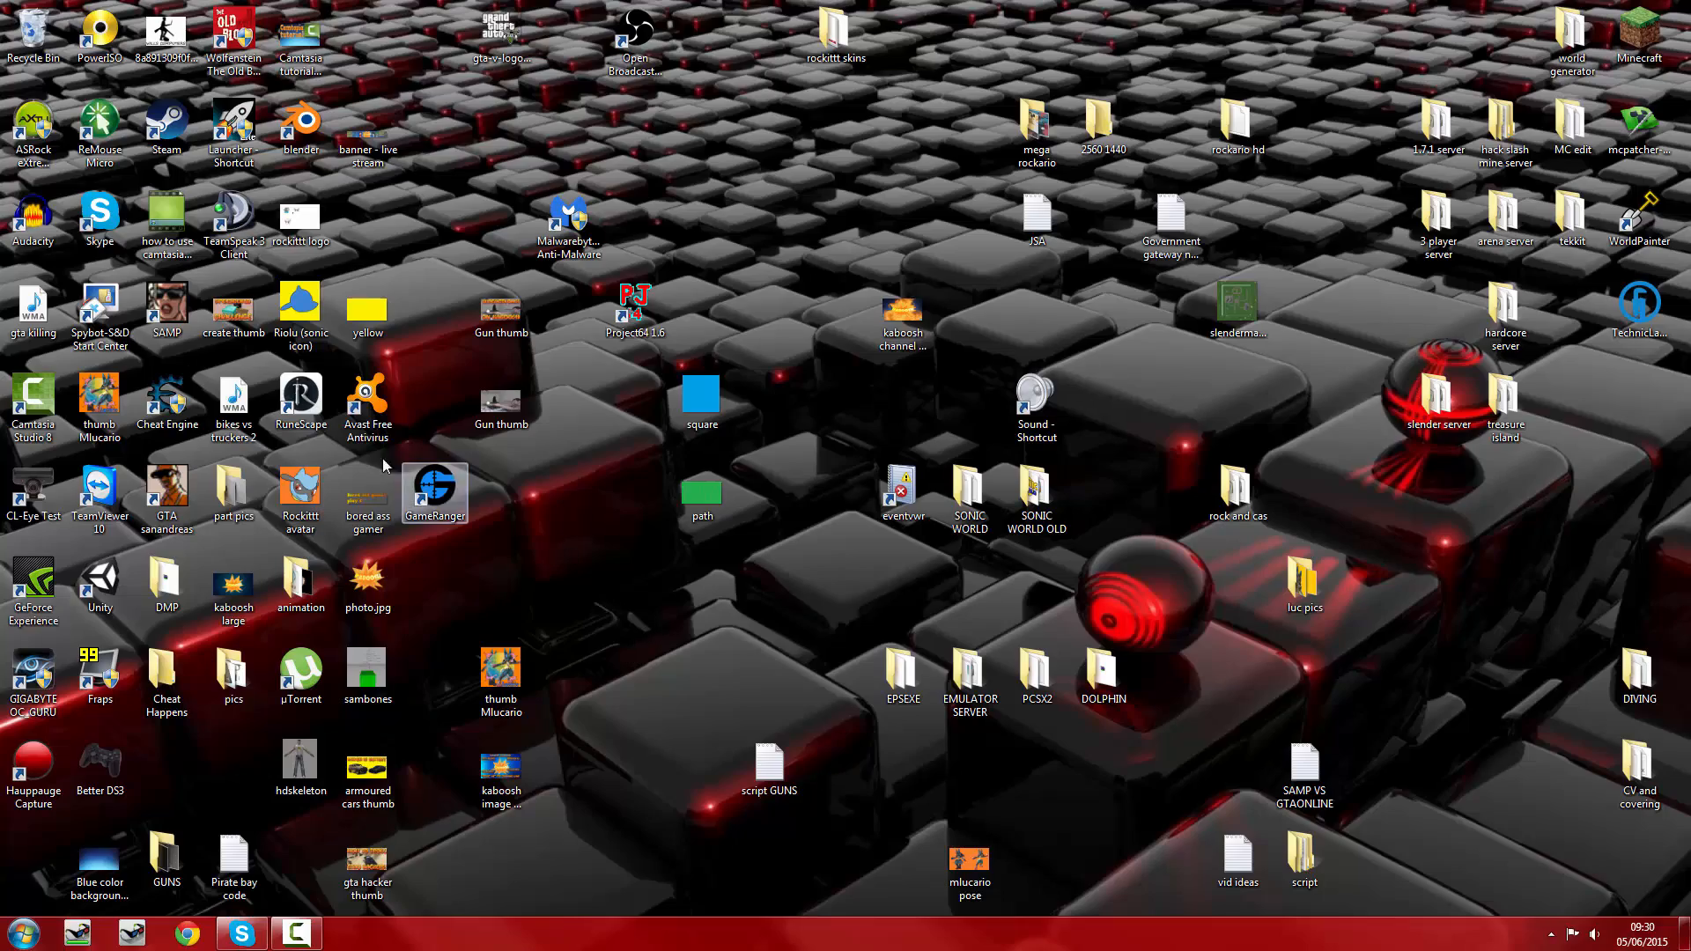
- Switch to YouTube in the browser, view excerpts of the Kaboosh video "Death battle (fan animation test)" up to about 1:01, and return to the desktop
key(super)
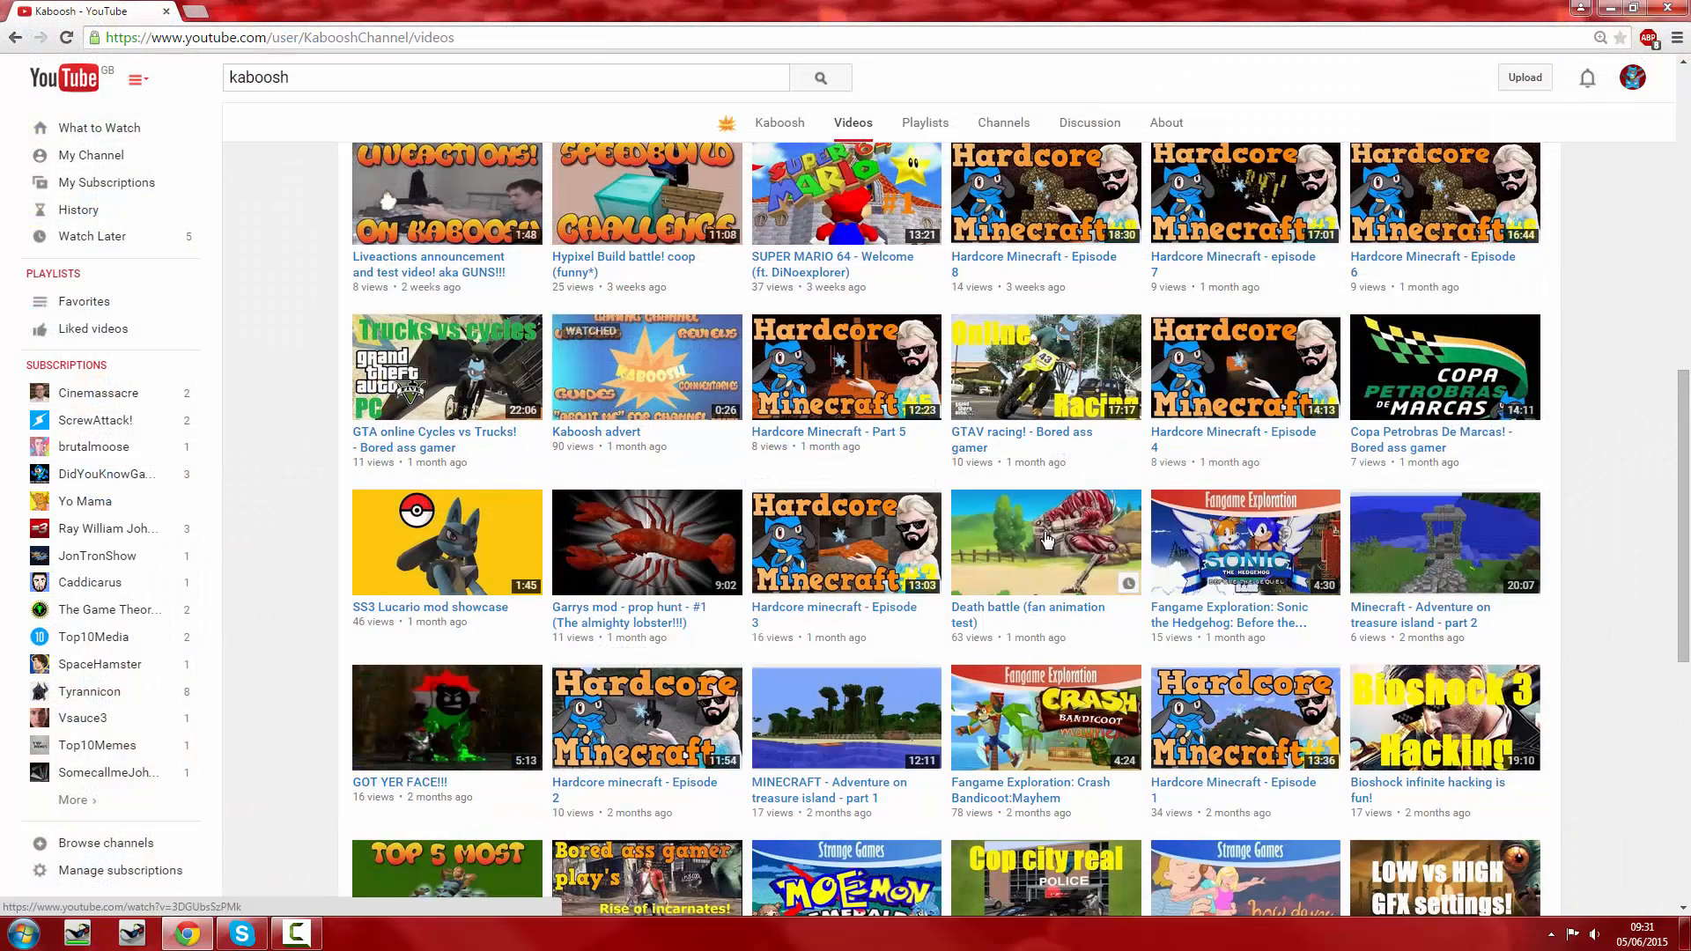
click(1046, 539)
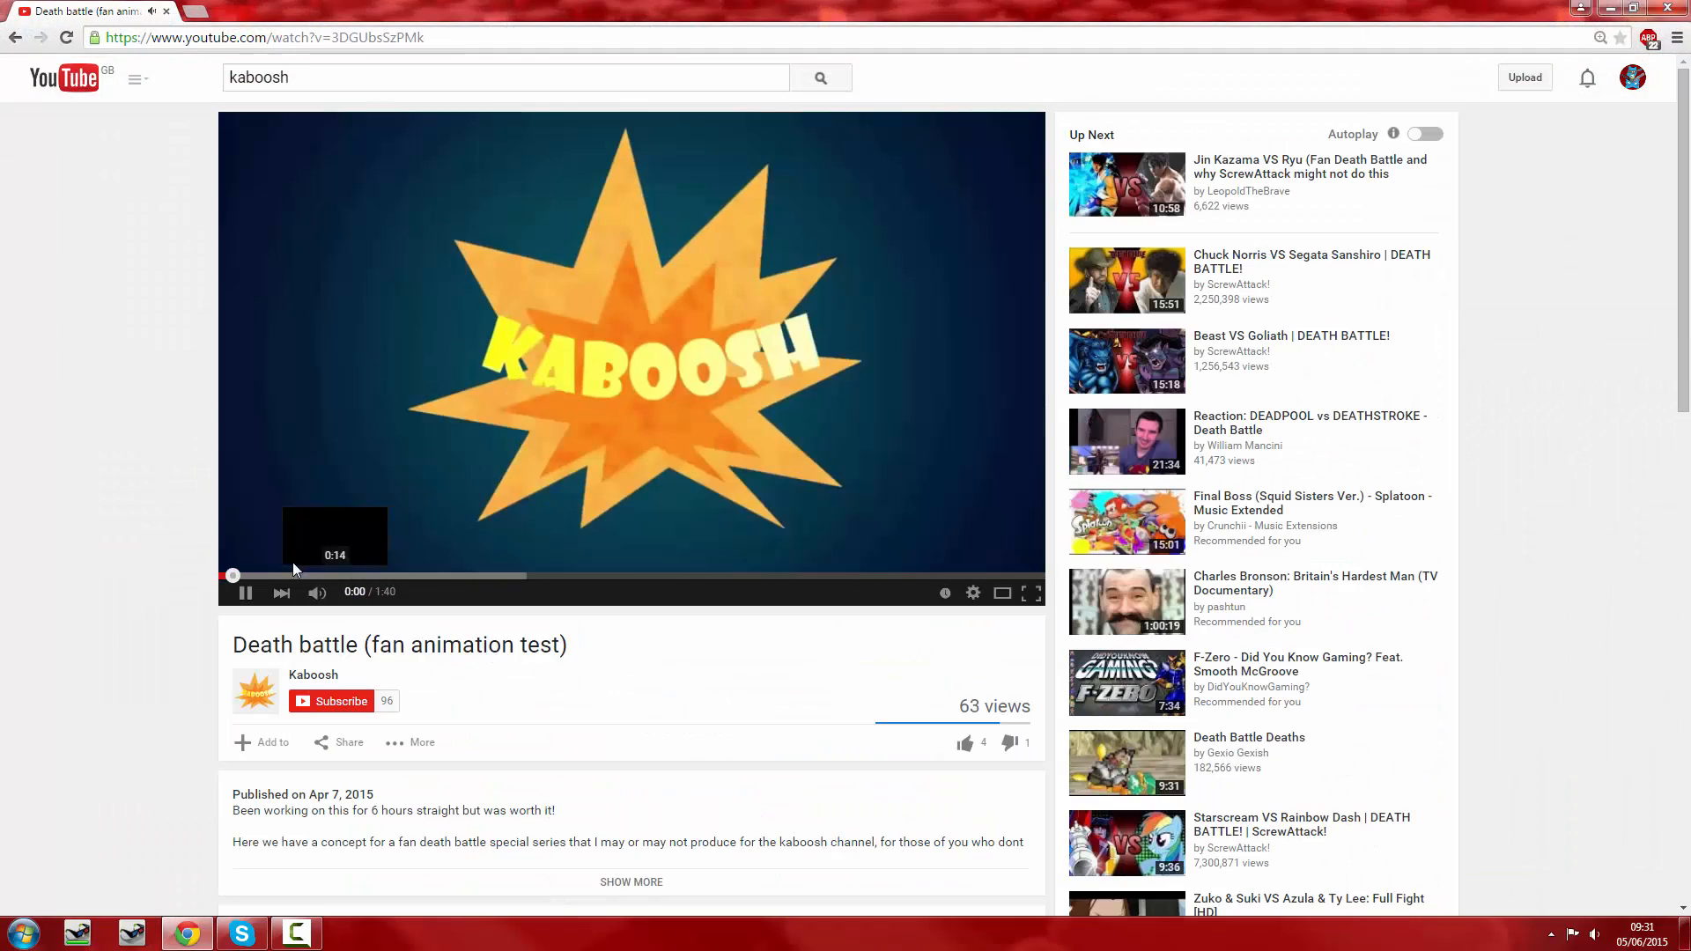
click(283, 575)
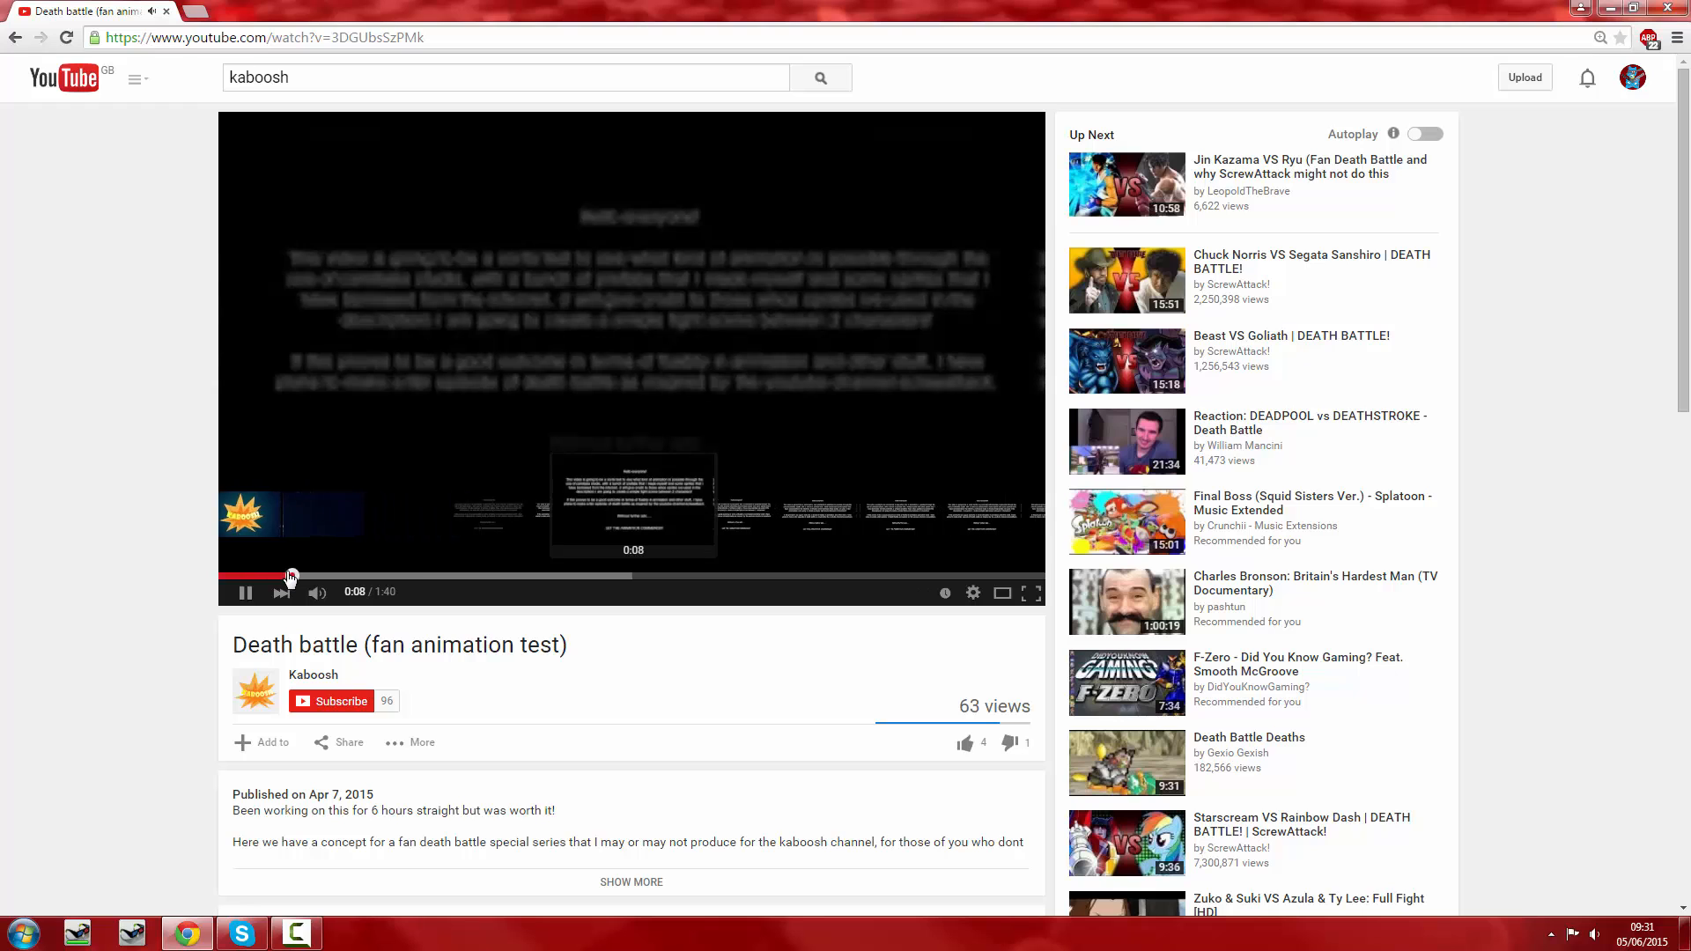
drag(291, 575, 370, 574)
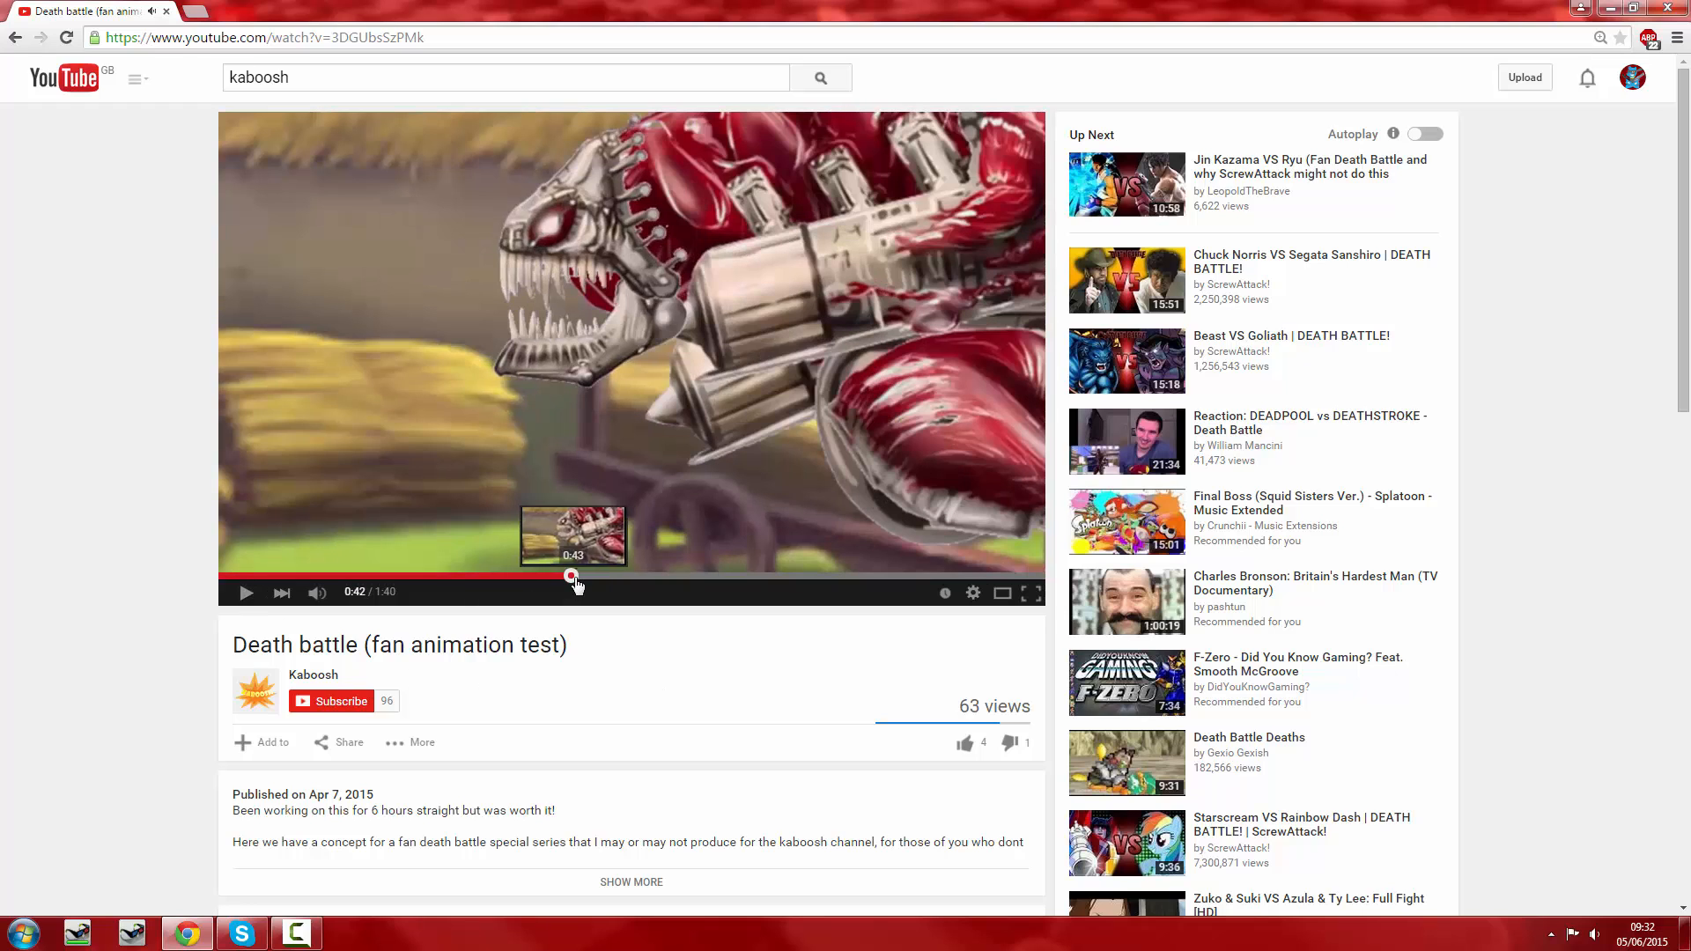
drag(570, 578, 684, 576)
click(242, 604)
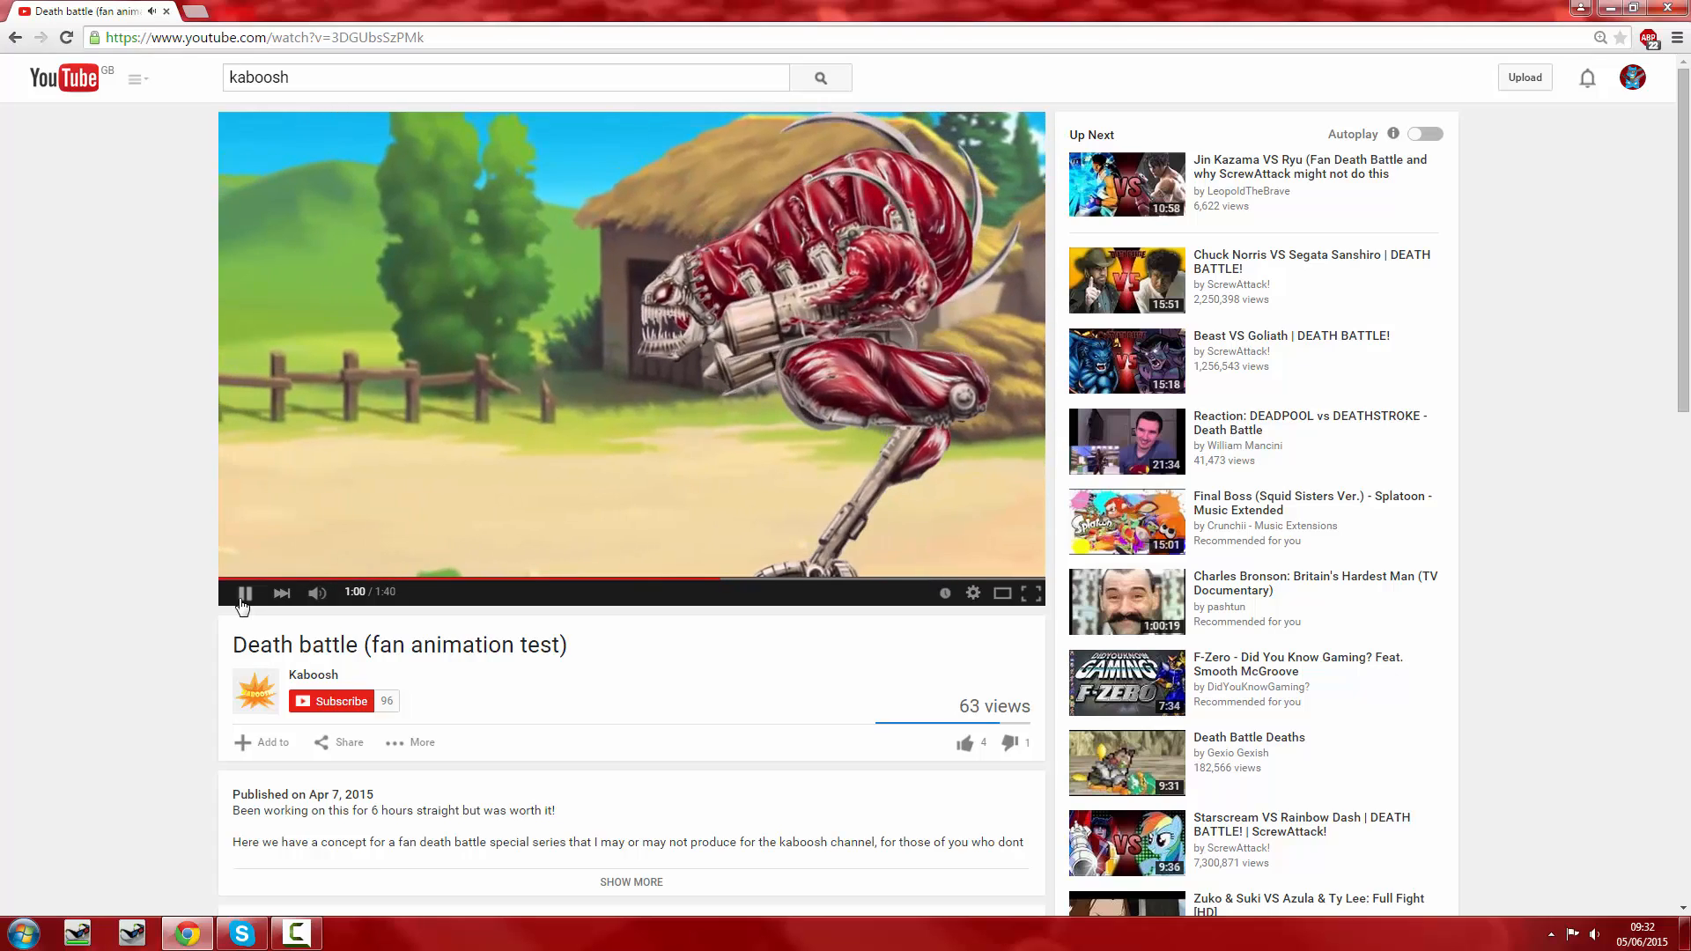
click(242, 605)
key(super+d)
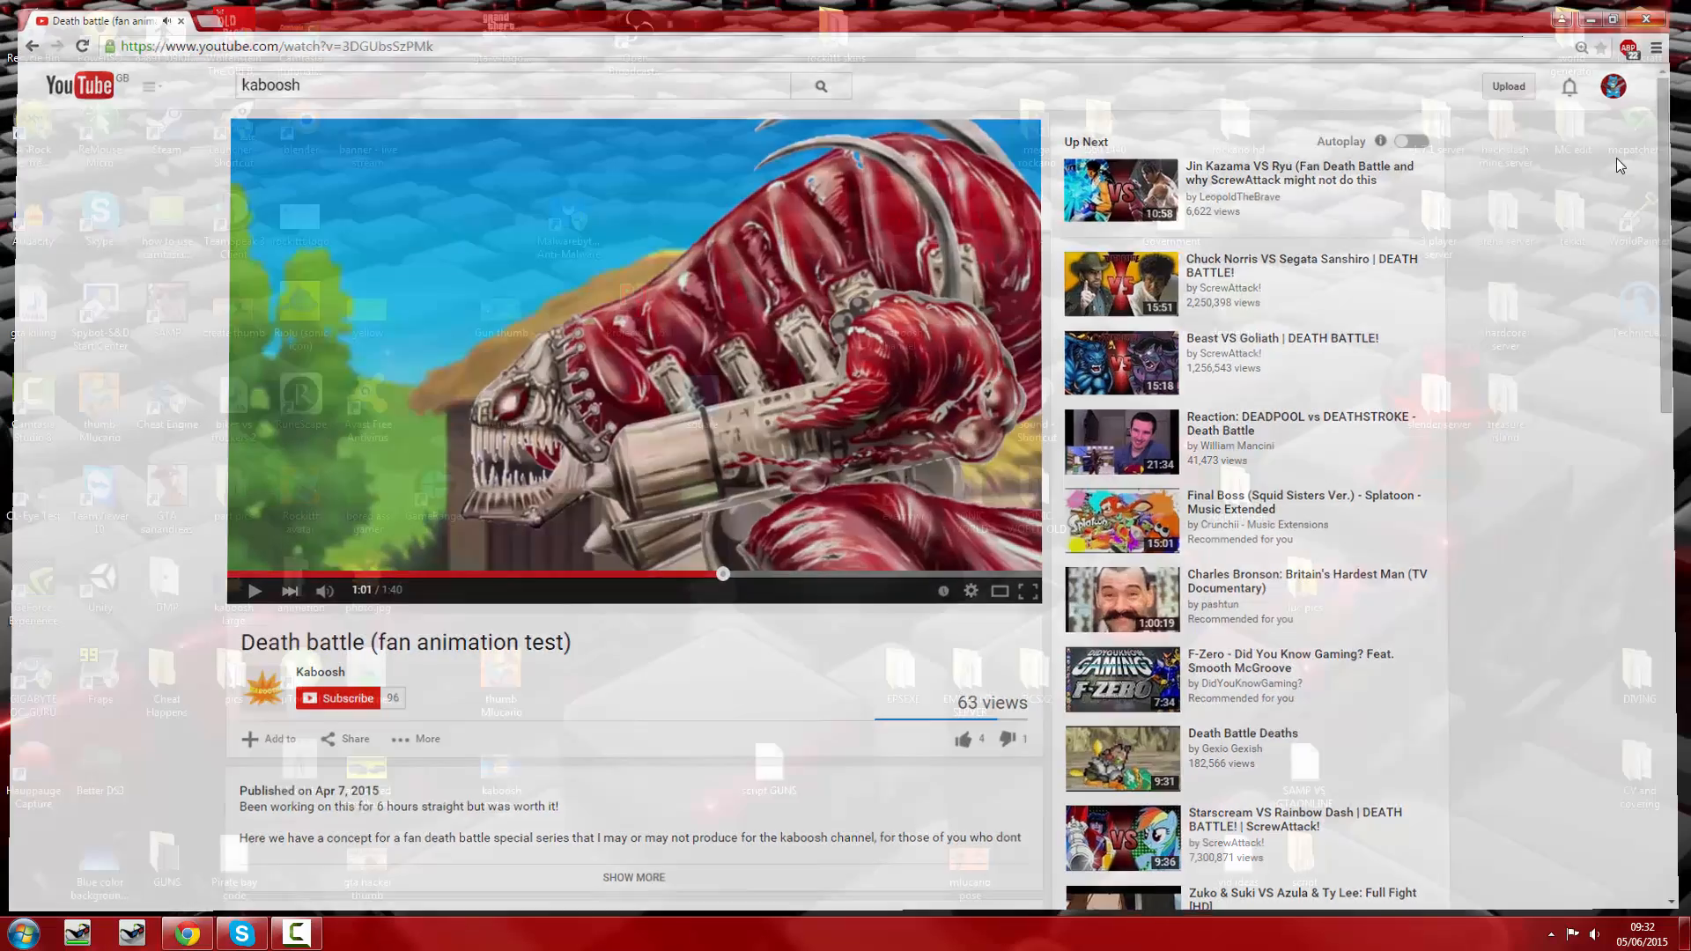